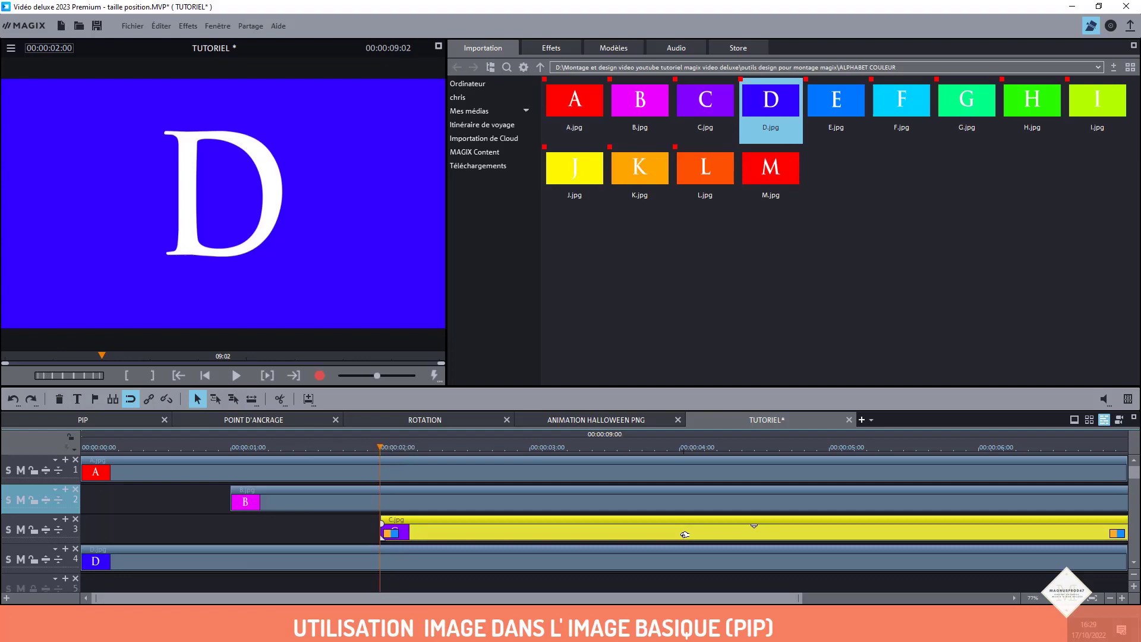
Move clip D on track 4 so that it starts at 00:00:03:00
{"action": "left_click", "coordinate": [529, 448]}
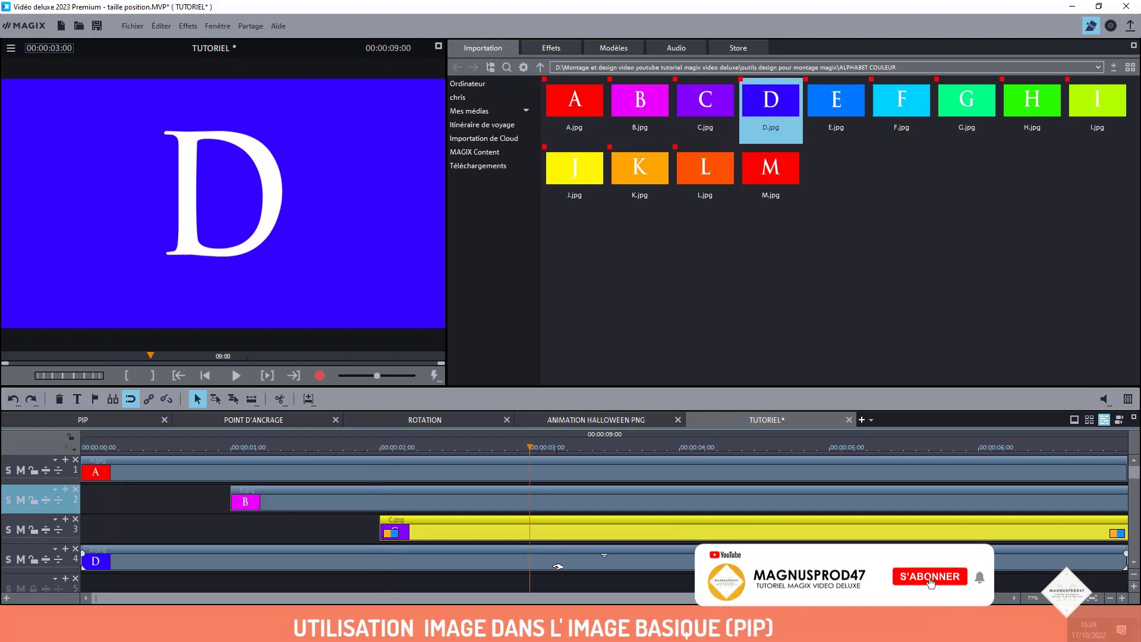
{"action": "left_click_drag", "start_coordinate": [558, 565], "coordinate": [857, 565]}
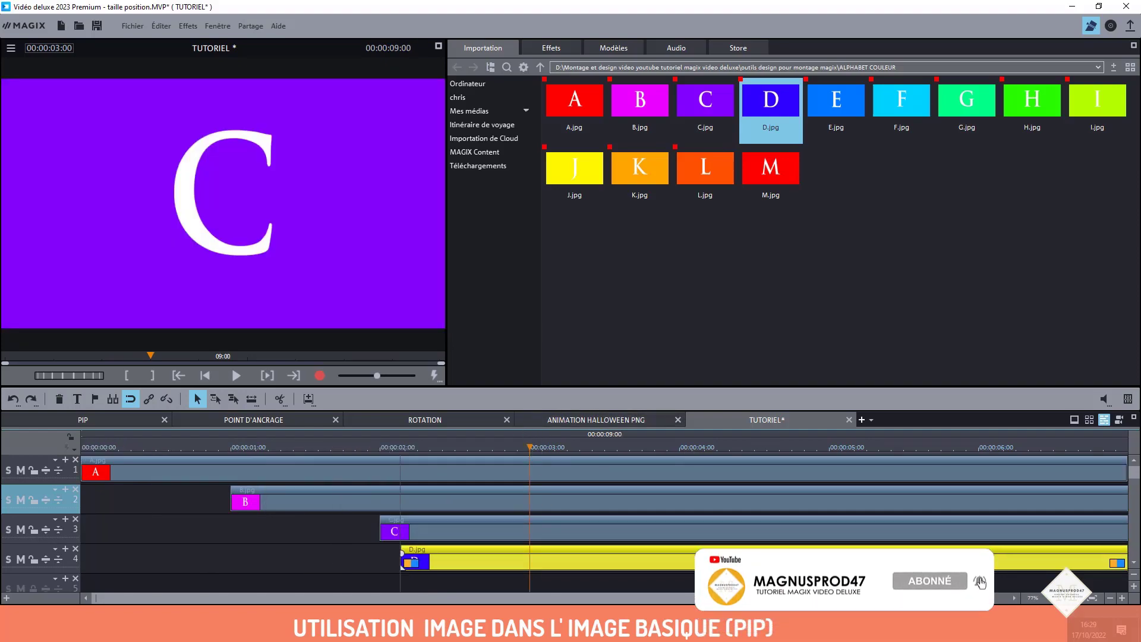
{"action": "left_click_drag", "start_coordinate": [689, 561], "coordinate": [837, 558]}
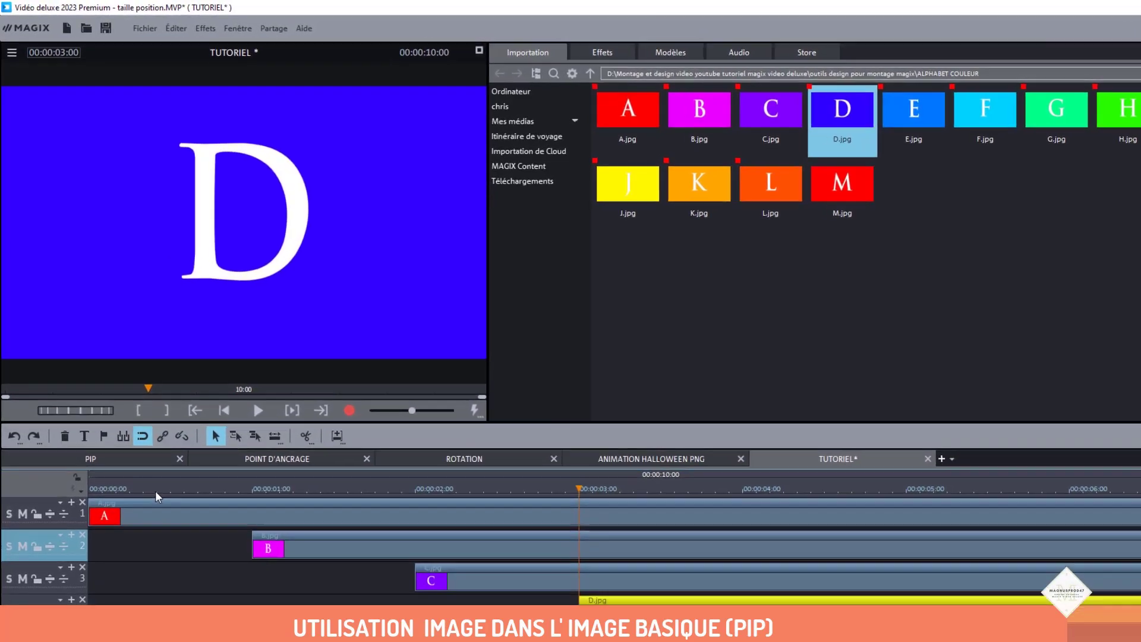
Add a 30-frame fade-in to clip A on track 1, ending at 00:00:00:30
{"action": "left_click", "coordinate": [144, 451]}
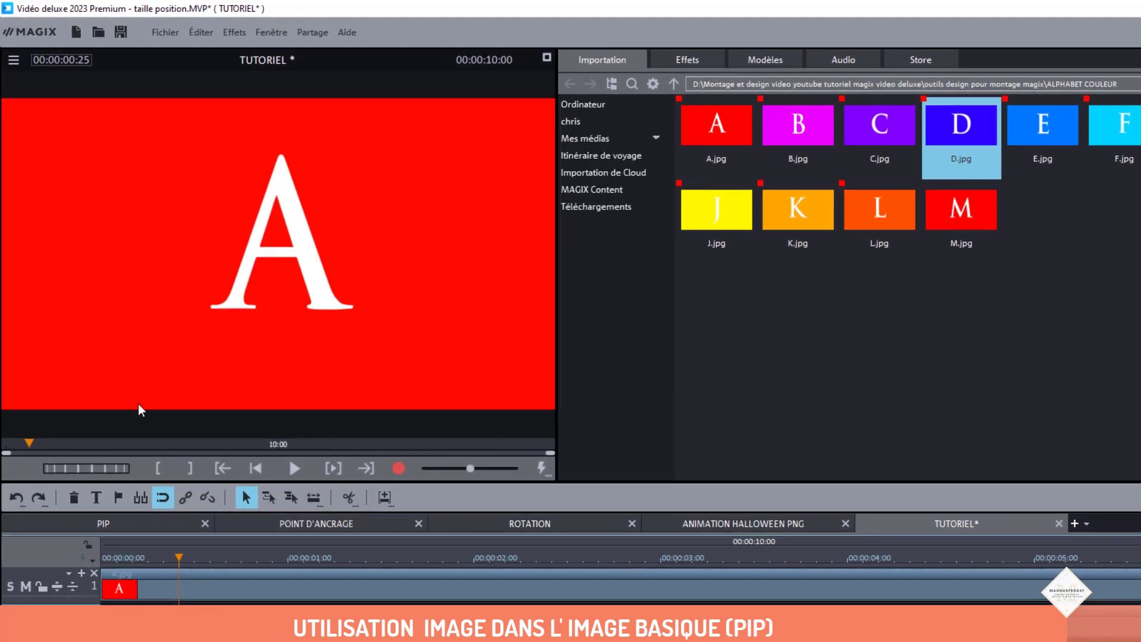
{"action": "left_click_drag", "start_coordinate": [76, 468], "coordinate": [101, 466]}
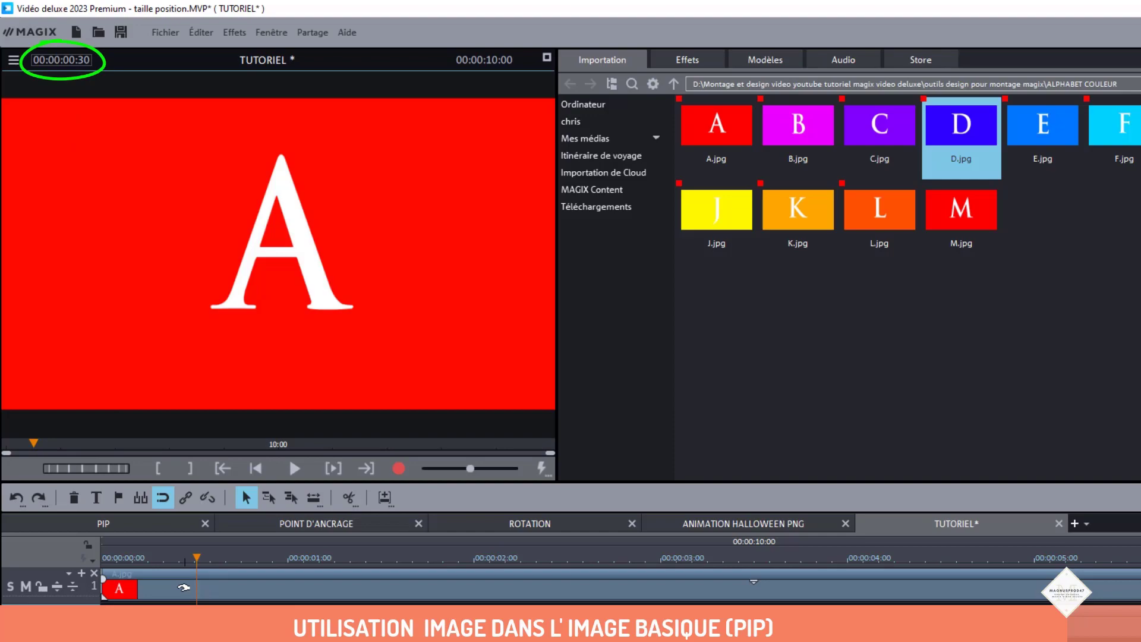
{"action": "left_click_drag", "start_coordinate": [104, 573], "coordinate": [195, 578]}
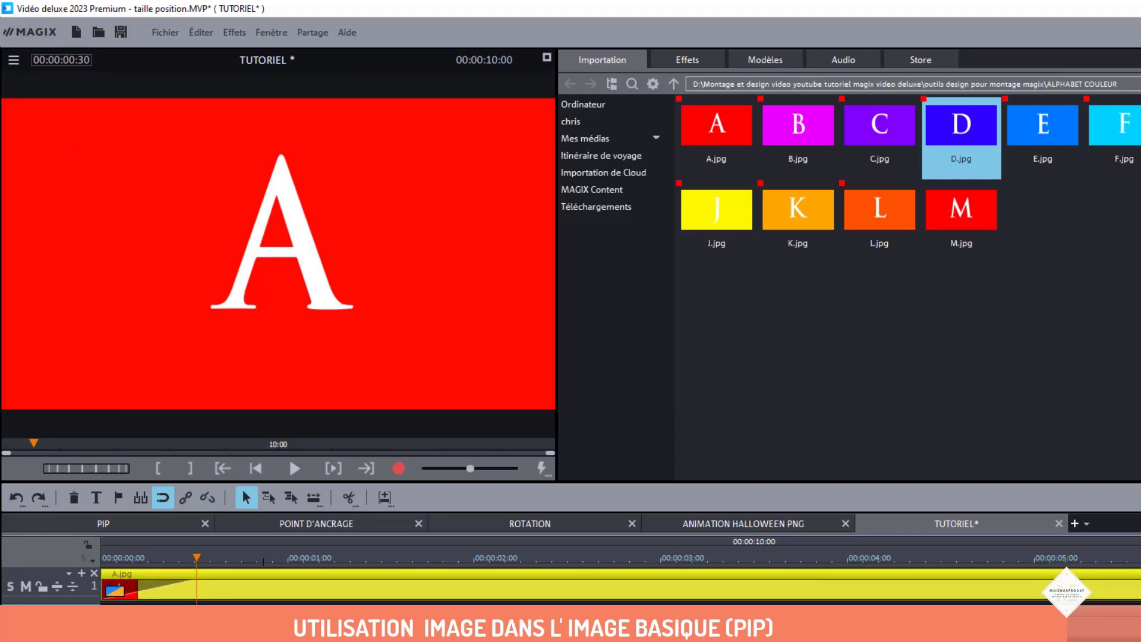
Copy clip A's video effects and add them to clips B, C and D together
{"action": "right_click", "coordinate": [301, 587]}
{"action": "mouse_move", "coordinate": [452, 476]}
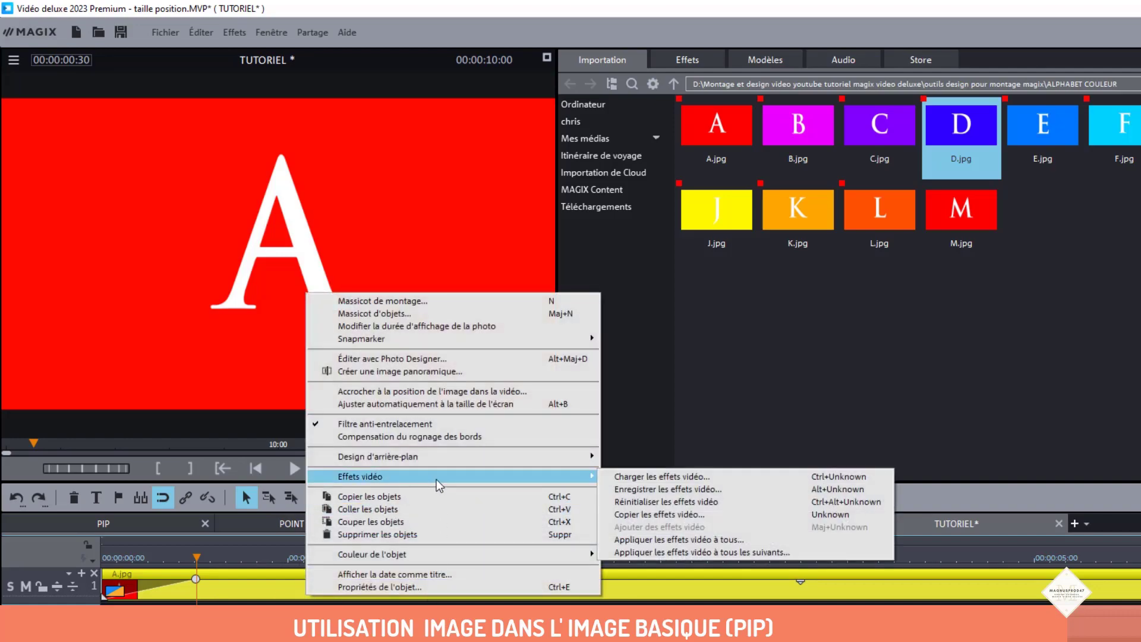
{"action": "left_click", "coordinate": [651, 514]}
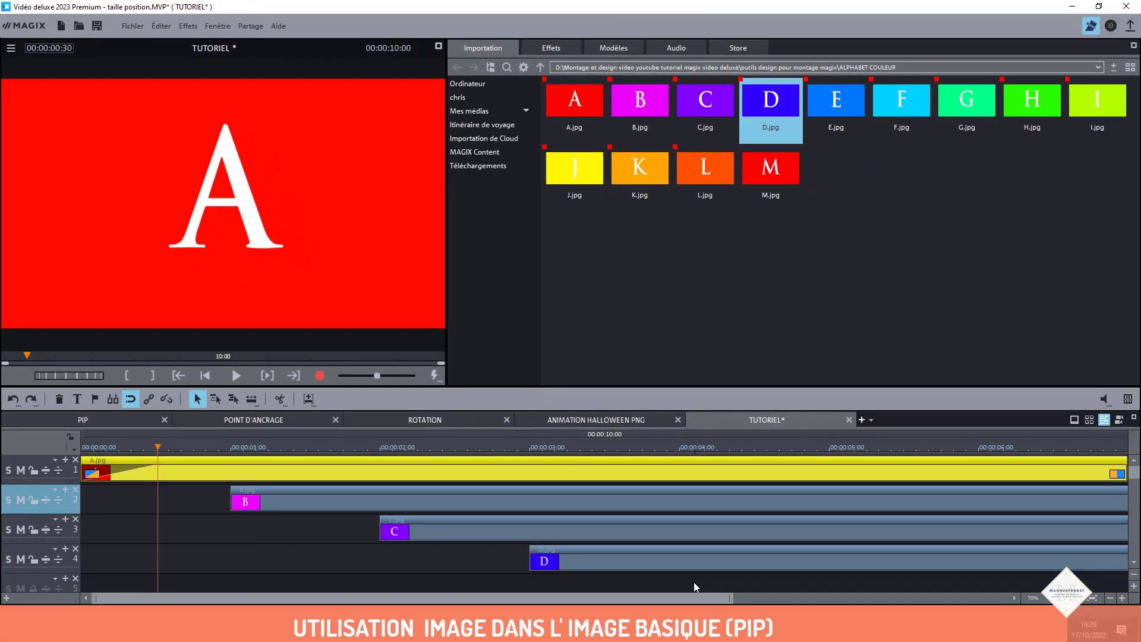
{"action": "left_click_drag", "start_coordinate": [694, 582], "coordinate": [597, 495]}
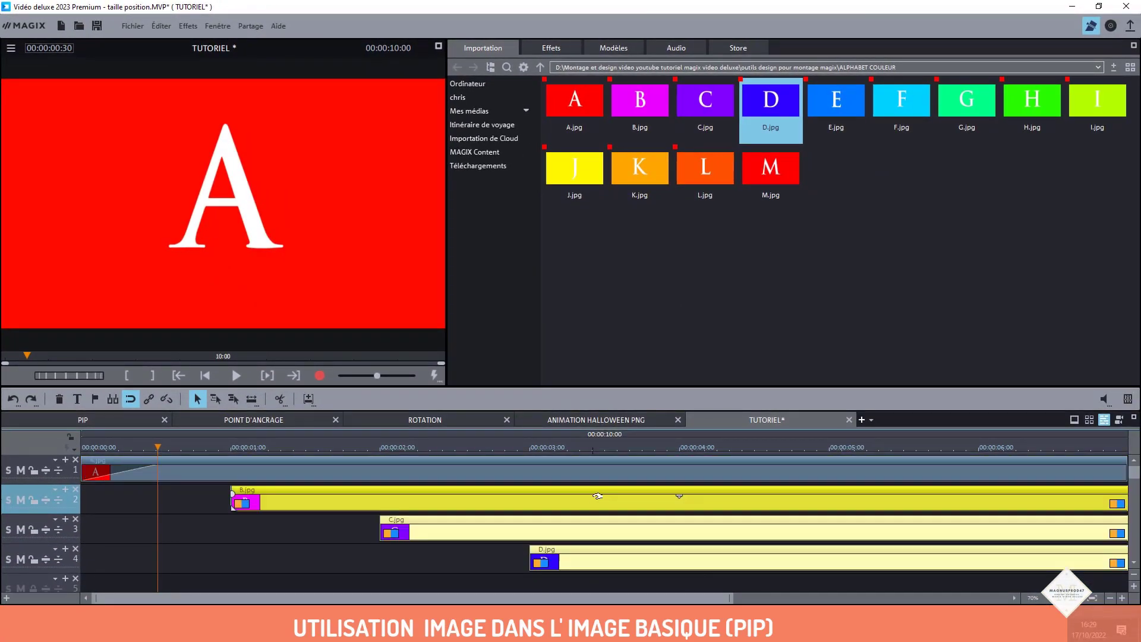
{"action": "right_click", "coordinate": [559, 501]}
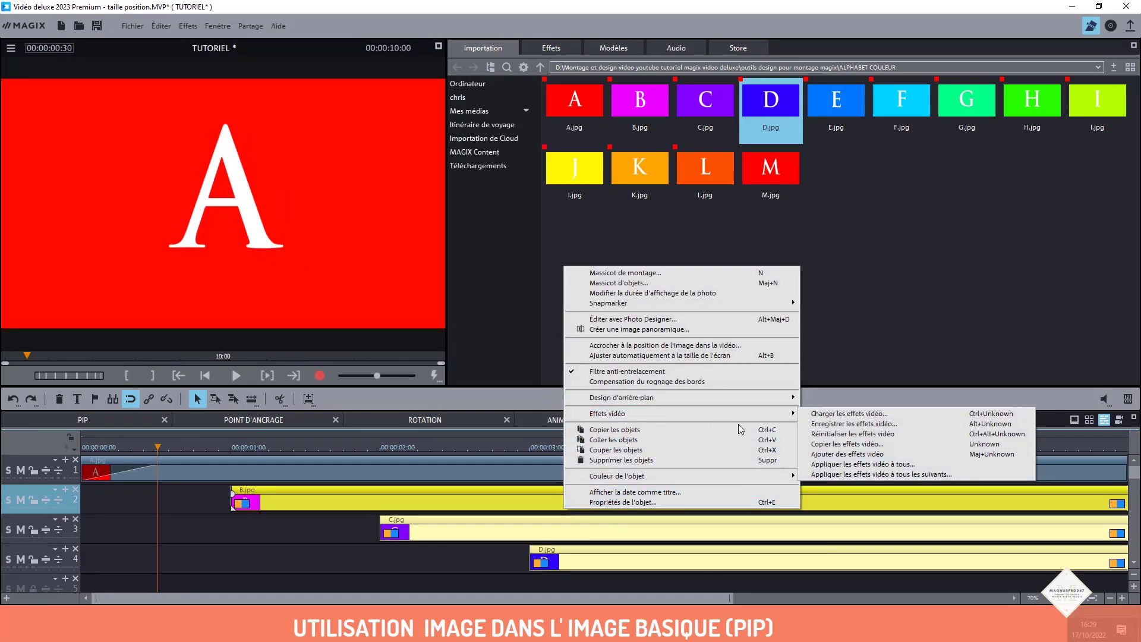
{"action": "left_click", "coordinate": [847, 454]}
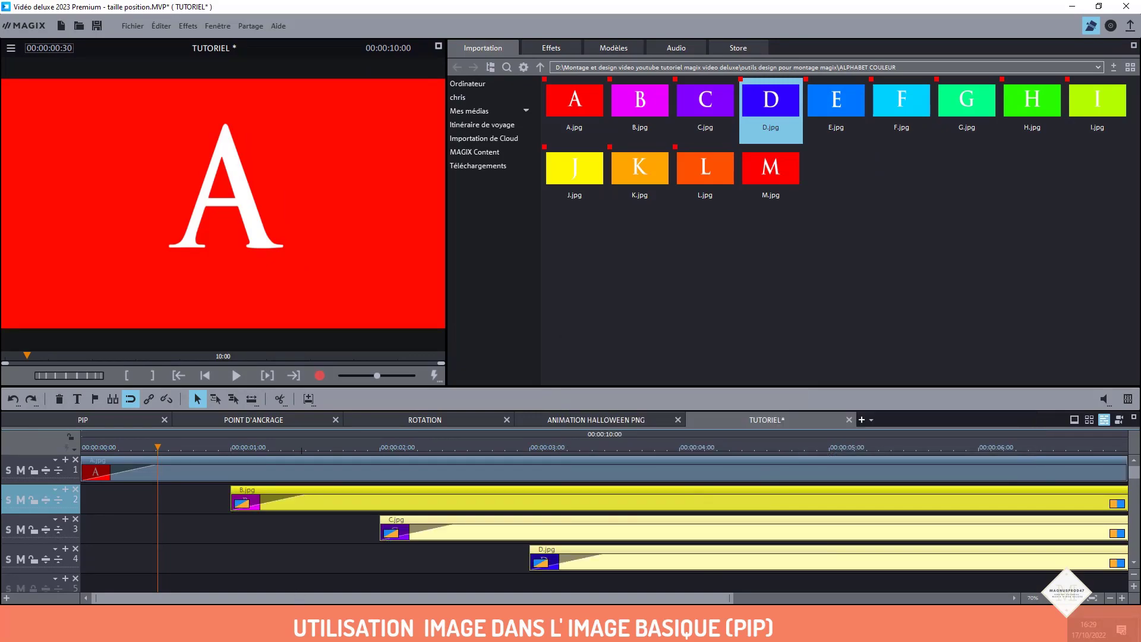
Extend the ends of clips C, B and A to line up with the end of clip D at 00:00:10:00
{"action": "left_click_drag", "start_coordinate": [158, 447], "coordinate": [12, 529]}
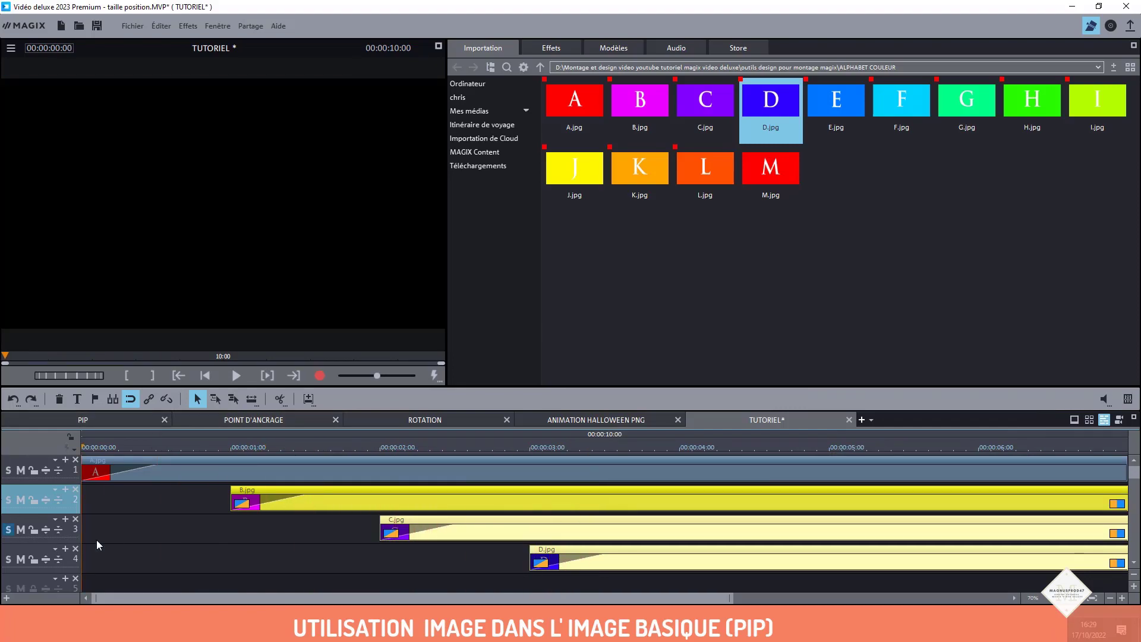
{"action": "left_click", "coordinate": [187, 542]}
{"action": "left_click", "coordinate": [1109, 598]}
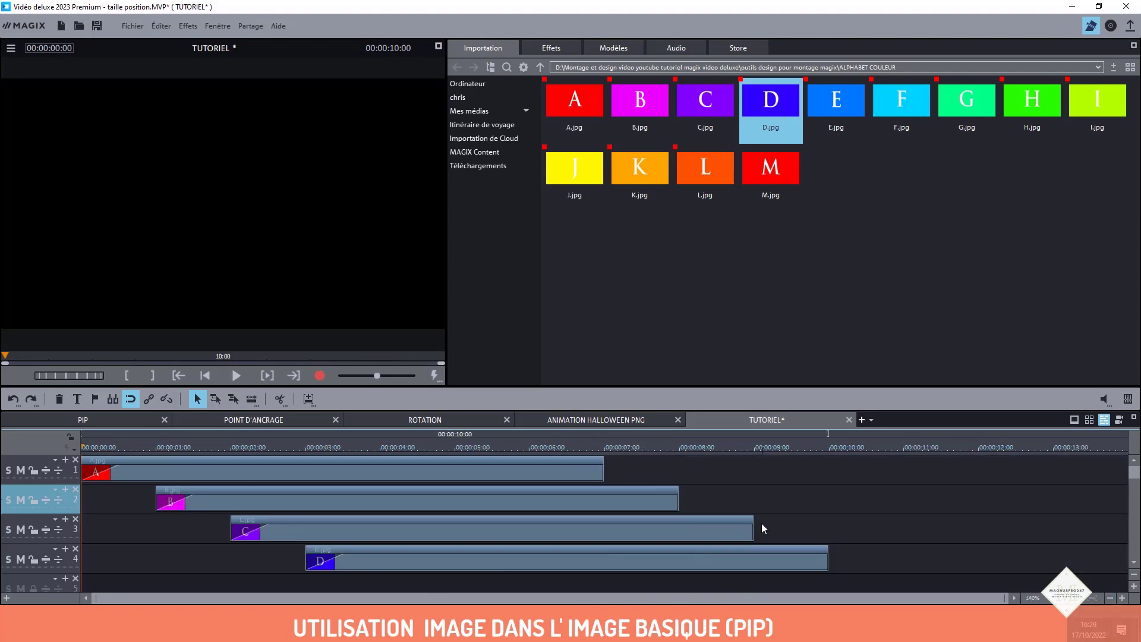
{"action": "left_click_drag", "start_coordinate": [753, 533], "coordinate": [827, 529]}
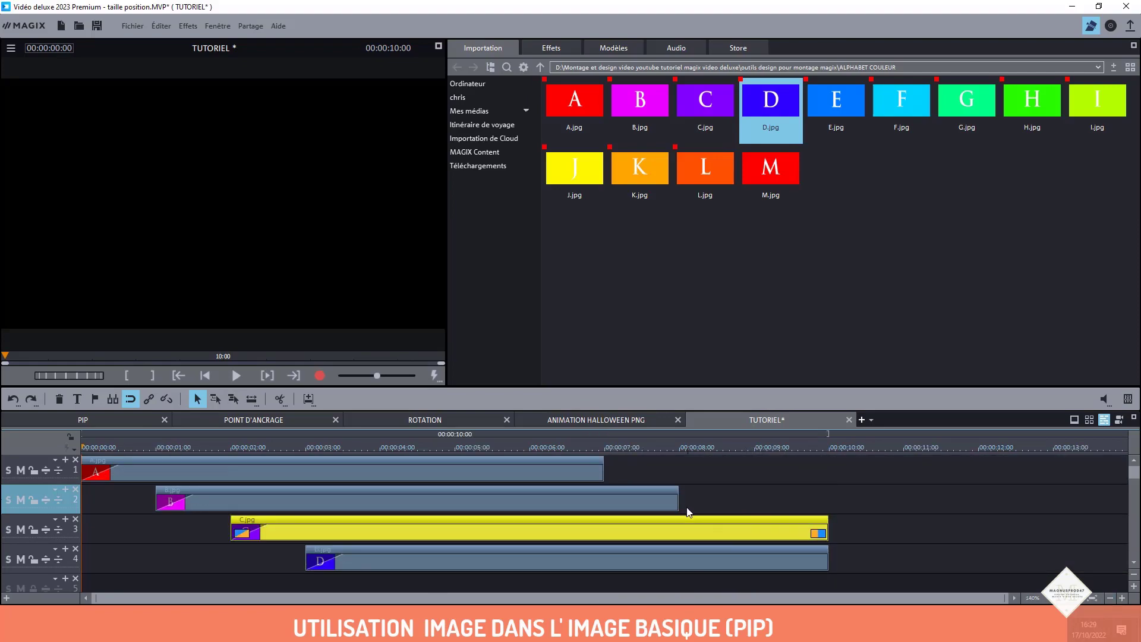
{"action": "left_click_drag", "start_coordinate": [678, 499], "coordinate": [828, 500]}
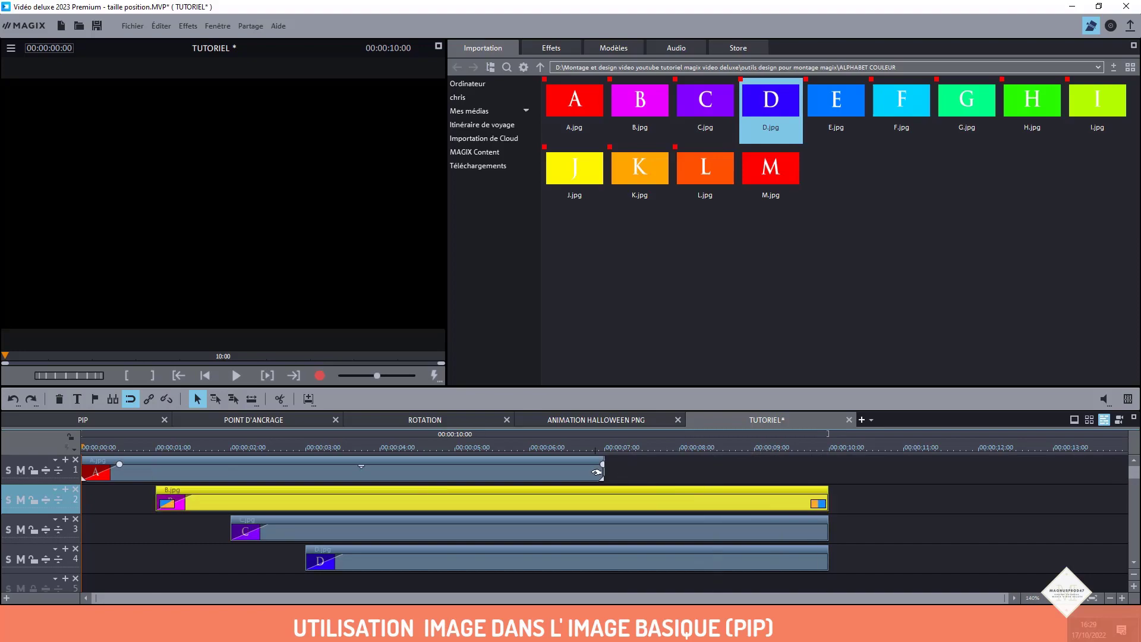
{"action": "left_click_drag", "start_coordinate": [602, 473], "coordinate": [828, 472]}
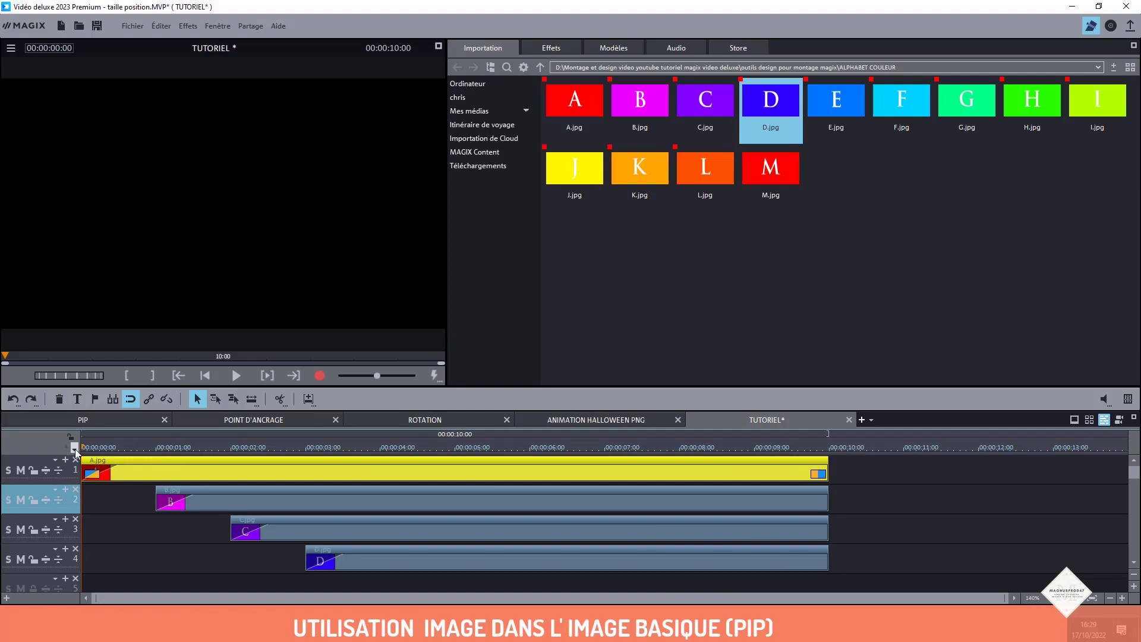
Place the playhead at 00:00:04:00 and browse the design element templates for Image dans l'image basique
{"action": "left_click_drag", "start_coordinate": [82, 452], "coordinate": [378, 487]}
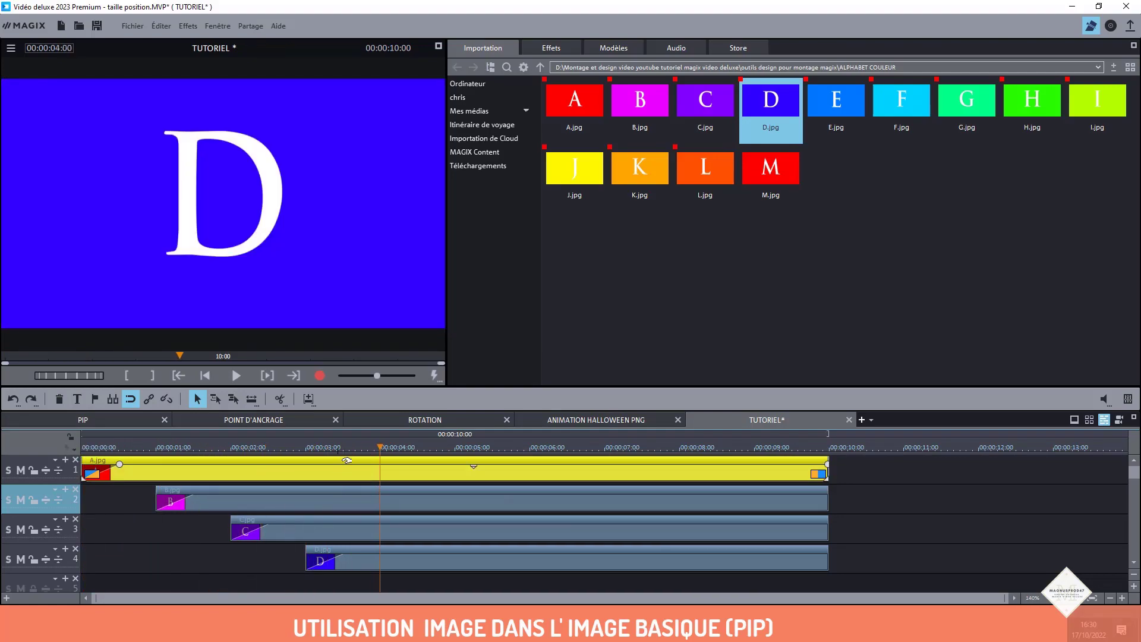
{"action": "mouse_move", "coordinate": [568, 113]}
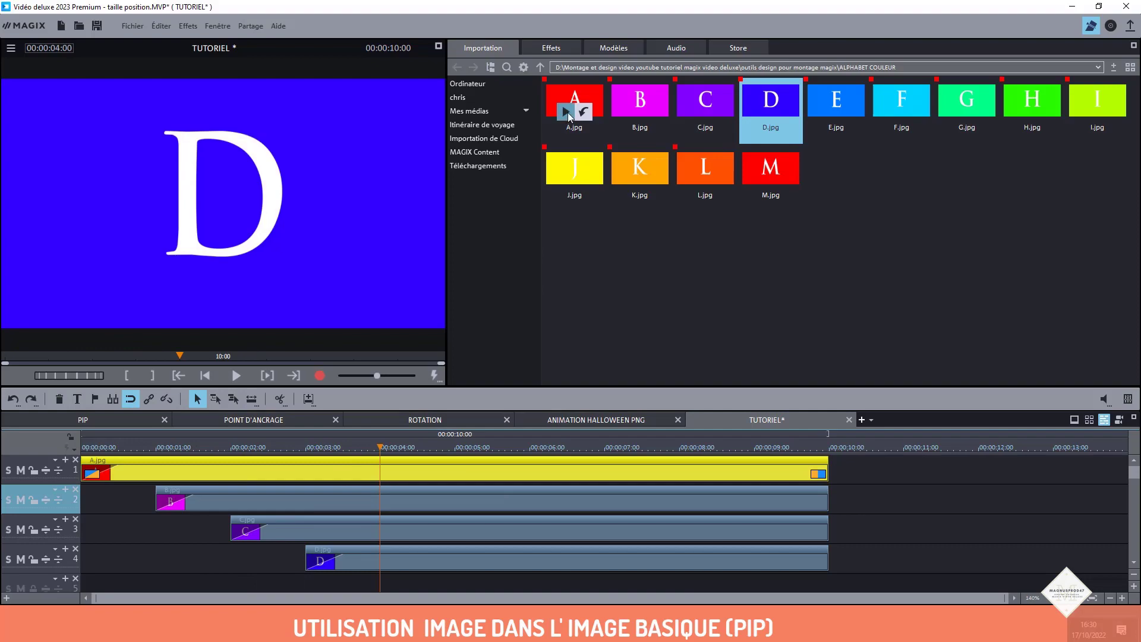
{"action": "left_click", "coordinate": [615, 48]}
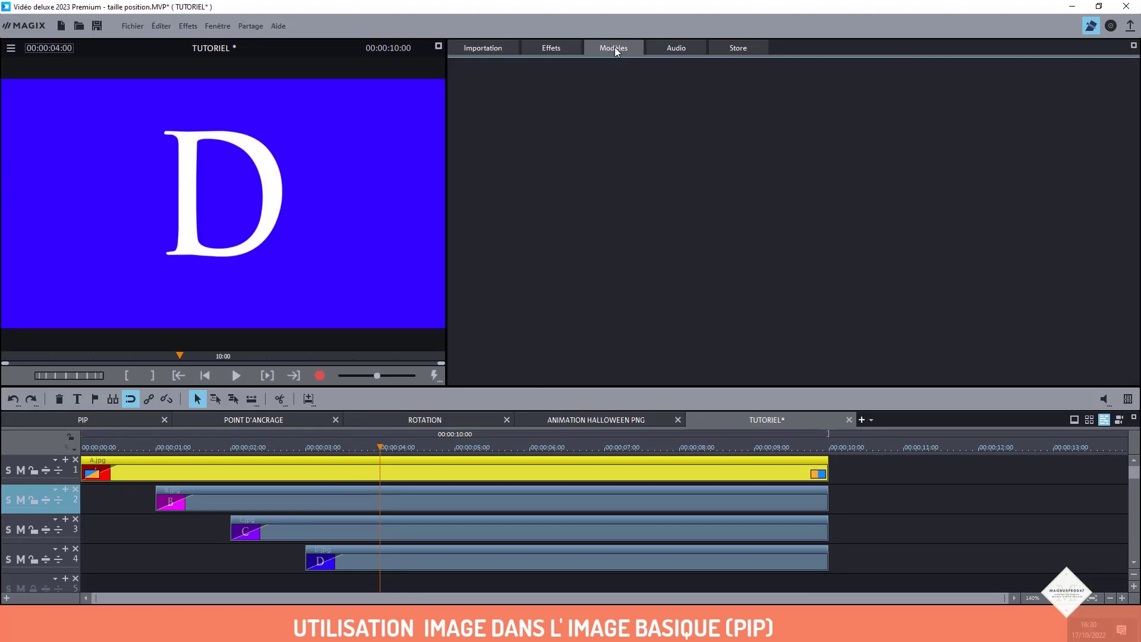
{"action": "mouse_move", "coordinate": [735, 232]}
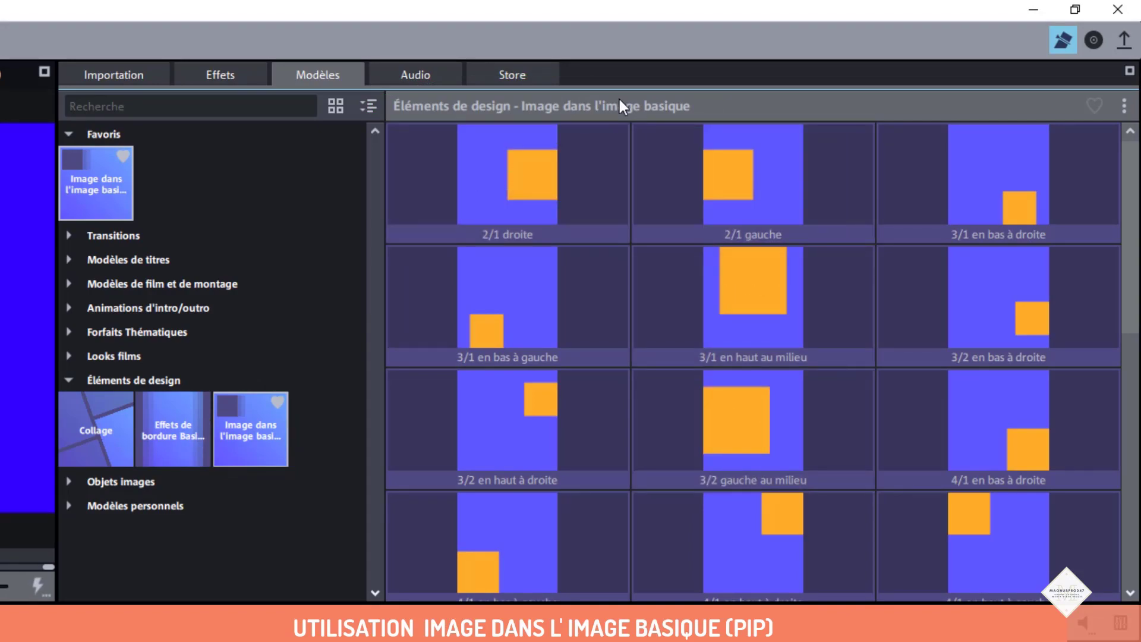
{"action": "scroll", "coordinate": [761, 359], "scroll_direction": "down", "scroll_amount": 2}
{"action": "scroll", "coordinate": [761, 358], "scroll_direction": "up", "scroll_amount": 1}
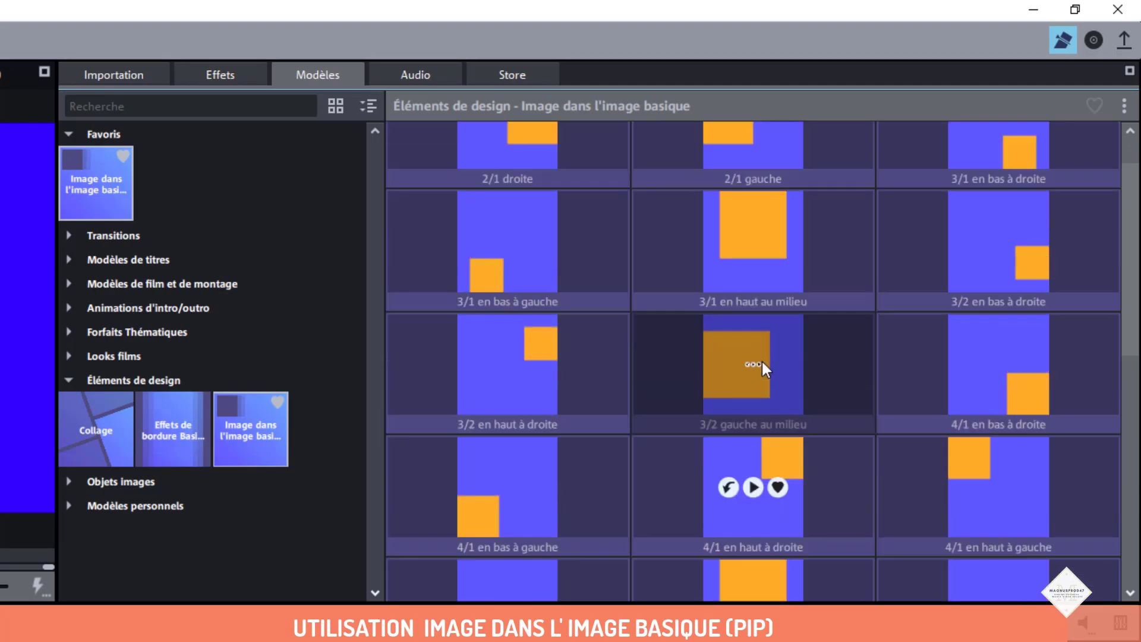
{"action": "scroll", "coordinate": [761, 359], "scroll_direction": "up", "scroll_amount": 1}
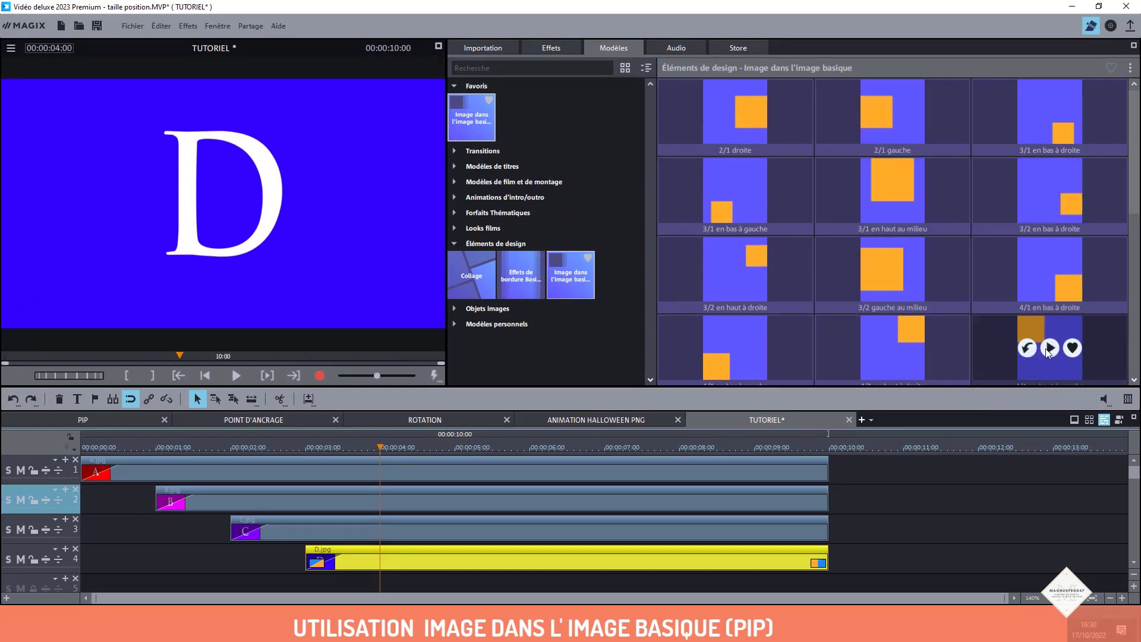
Preview the picture-in-picture templates 4/1 en haut à gauche, 4/1 en bas à gauche and 3/2 gauche au milieu on clip D
{"action": "left_click", "coordinate": [1050, 349]}
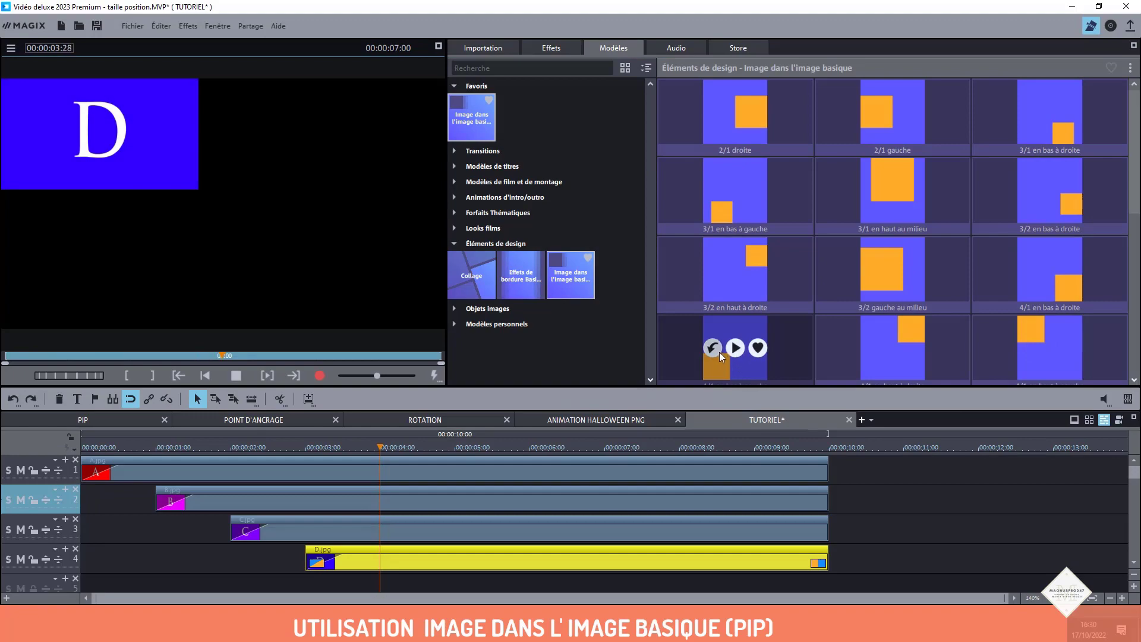
{"action": "left_click", "coordinate": [734, 348]}
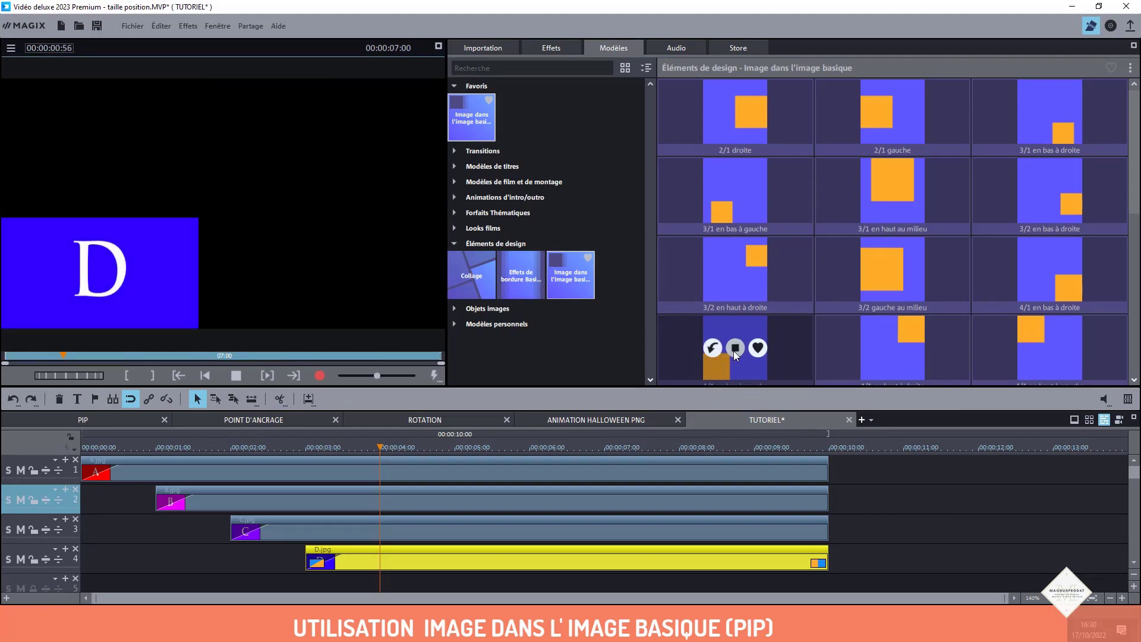
{"action": "mouse_move", "coordinate": [1053, 279]}
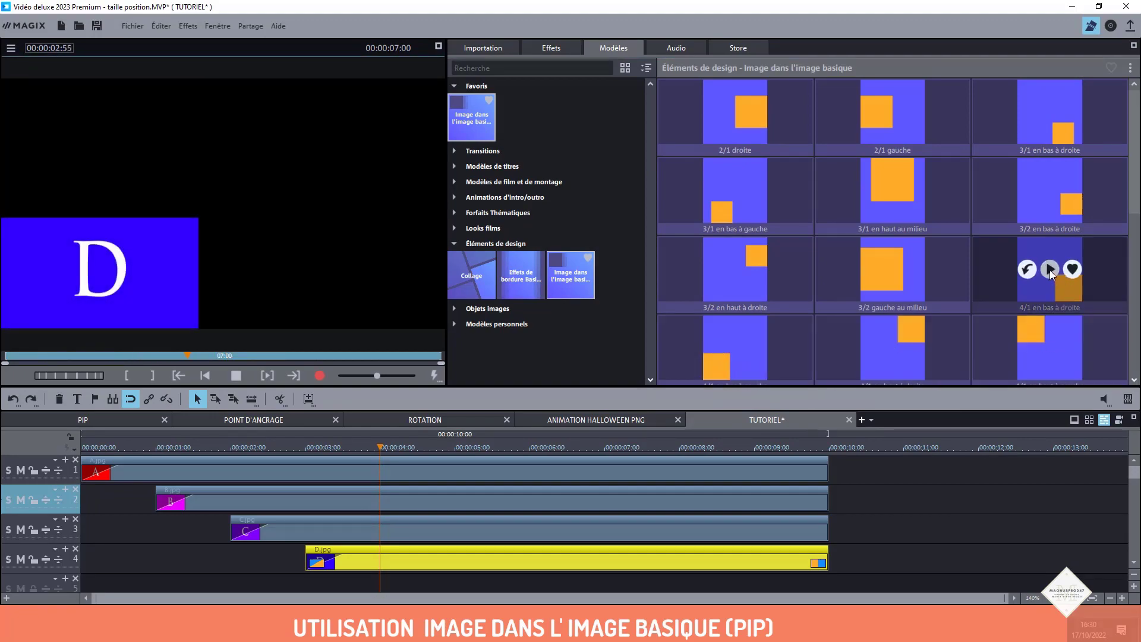
{"action": "left_click", "coordinate": [893, 270]}
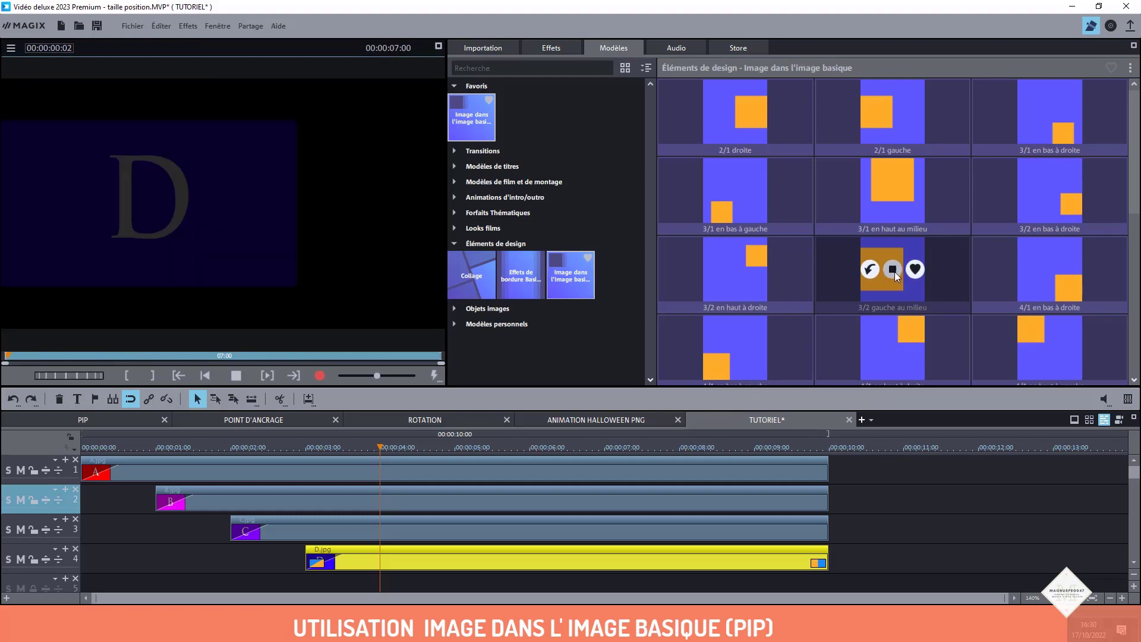
{"action": "scroll", "coordinate": [1133, 218], "scroll_direction": "down", "scroll_amount": 2}
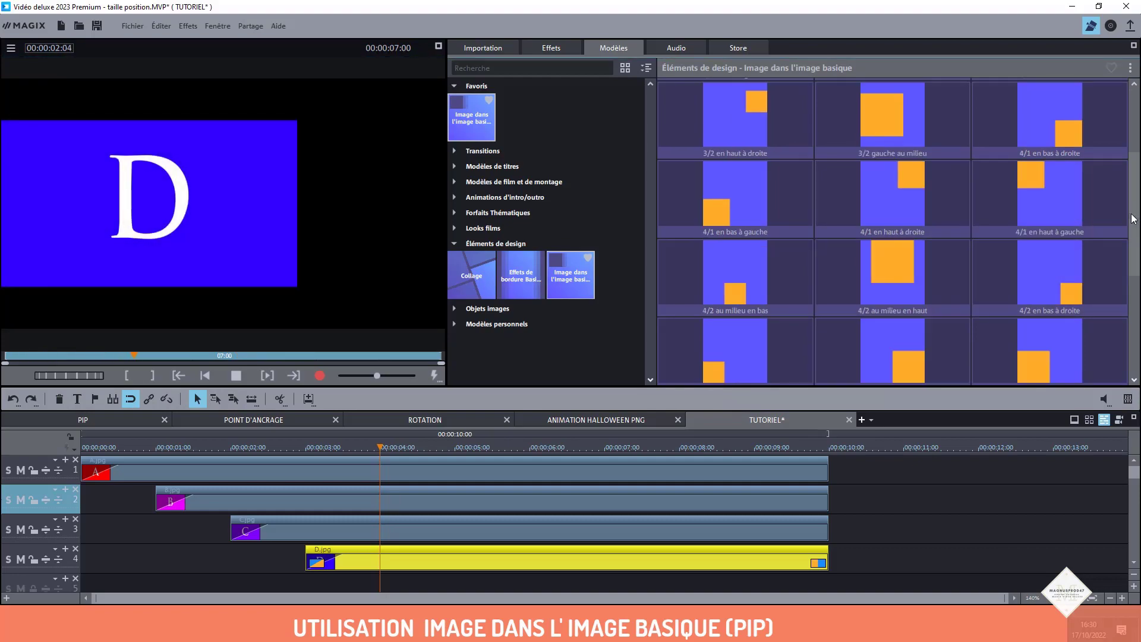
{"action": "scroll", "coordinate": [1133, 219], "scroll_direction": "down", "scroll_amount": 3}
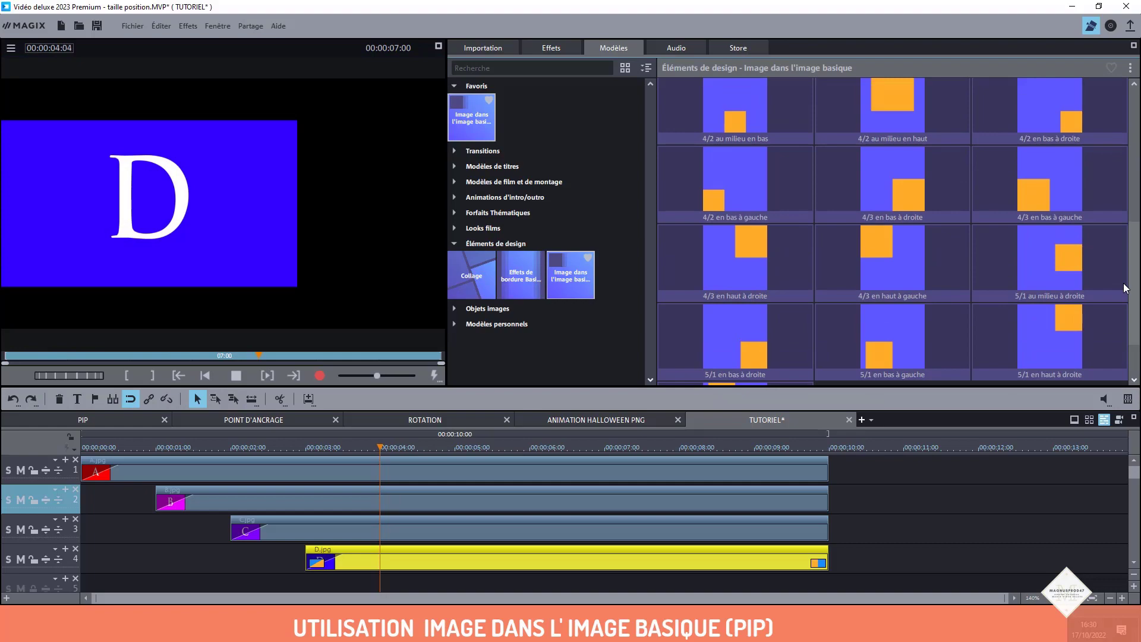
Apply the 4/3 en haut à gauche template to clip A and 4/3 en haut à droite to clip B
{"action": "left_click", "coordinate": [683, 476]}
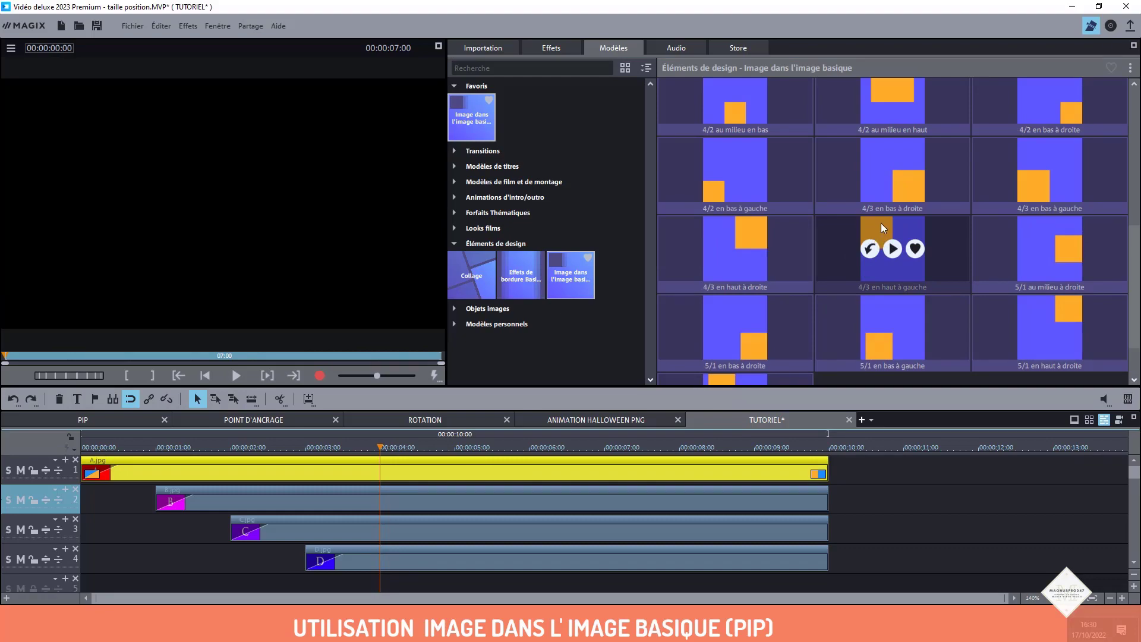
{"action": "left_click", "coordinate": [869, 249]}
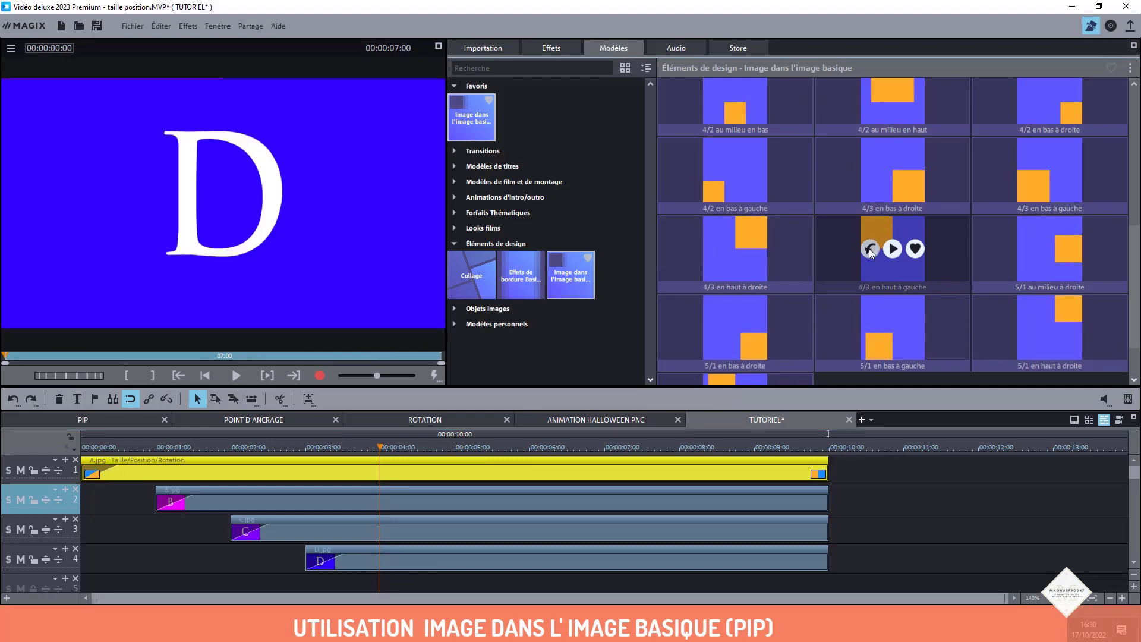
{"action": "left_click", "coordinate": [627, 500]}
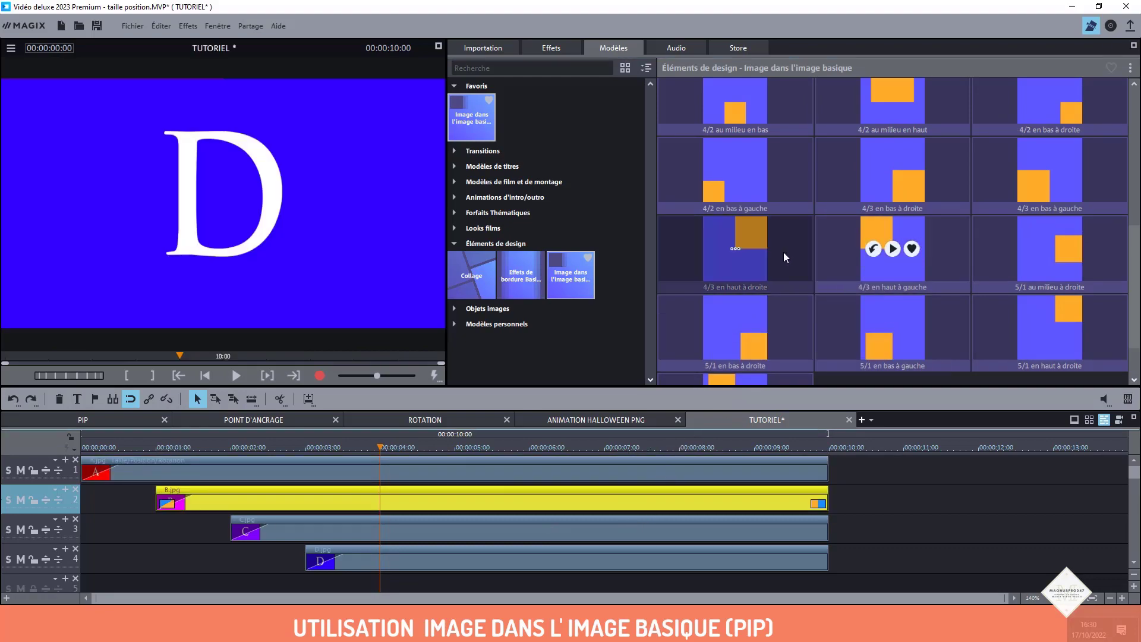
{"action": "mouse_move", "coordinate": [731, 254]}
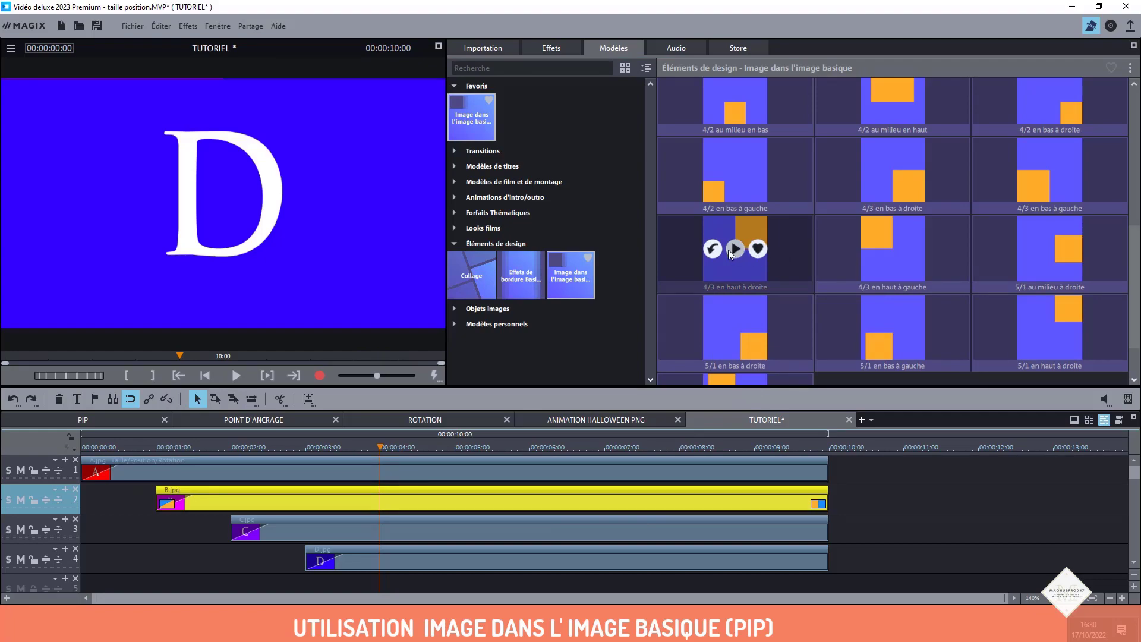
{"action": "left_click", "coordinate": [713, 248]}
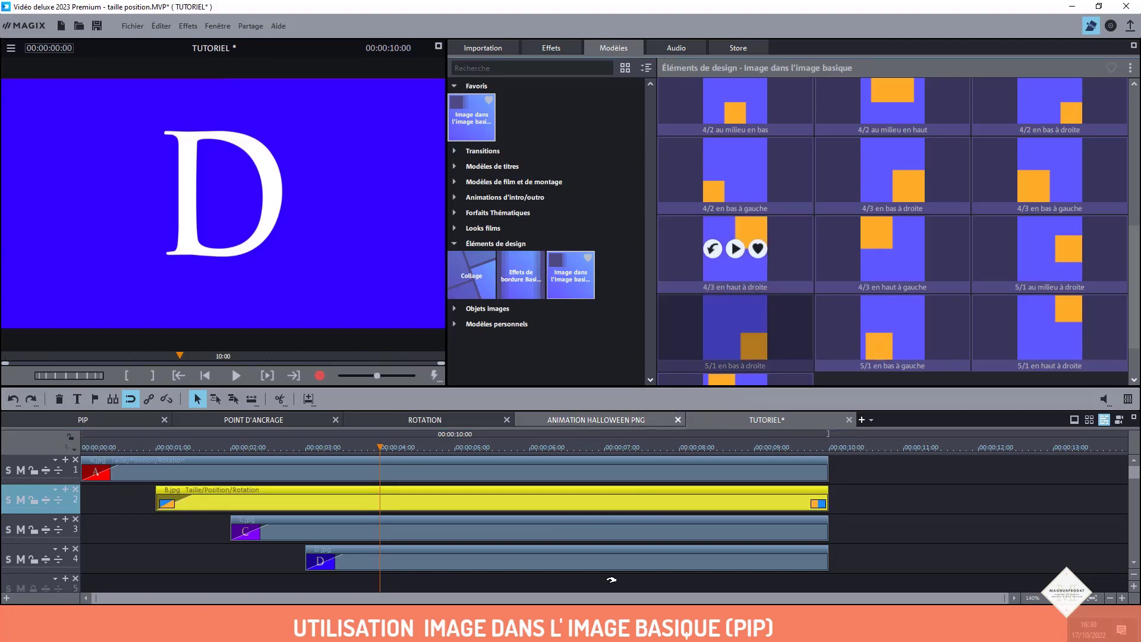
Apply the 4/3 en bas à gauche template to clip C and 4/3 en bas à droite to clip D
{"action": "left_click", "coordinate": [574, 532]}
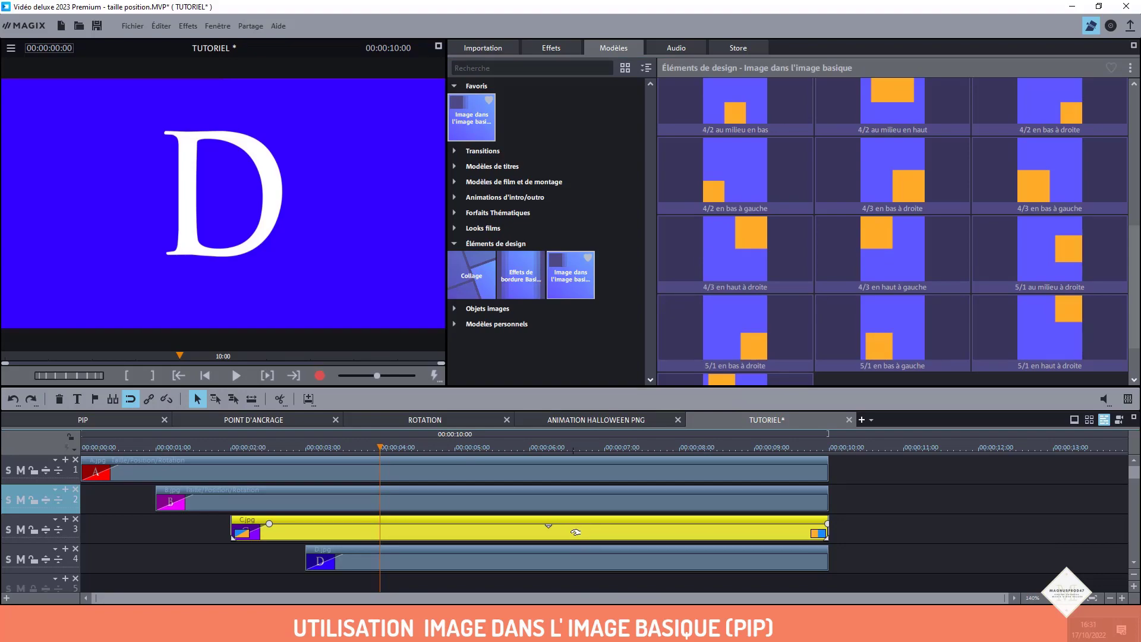
{"action": "mouse_move", "coordinate": [869, 174]}
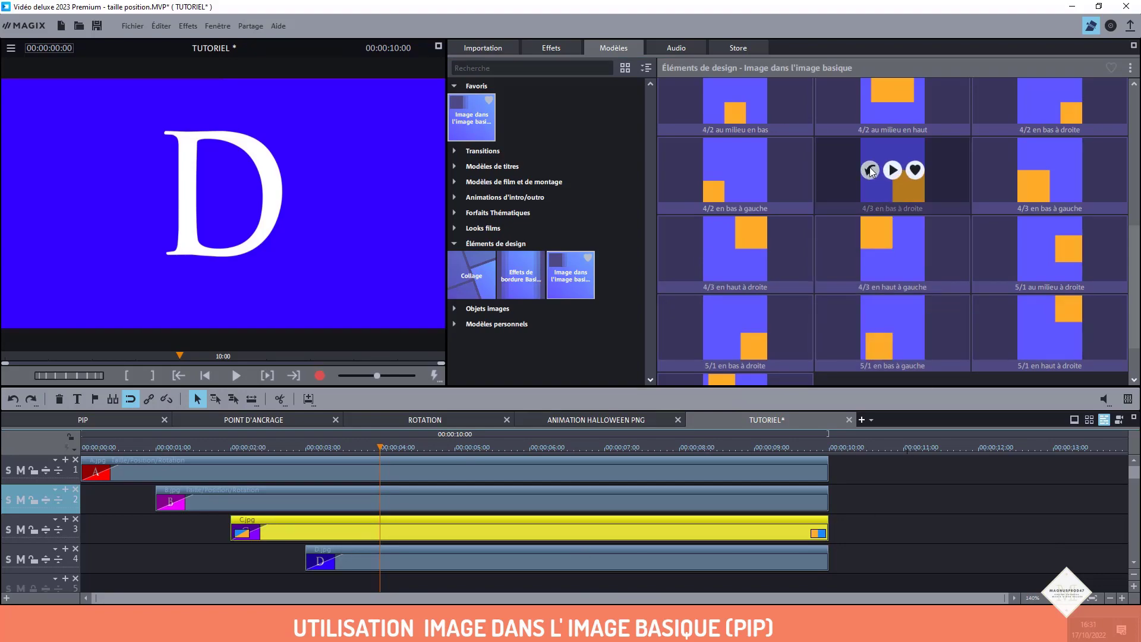
{"action": "mouse_move", "coordinate": [1049, 179]}
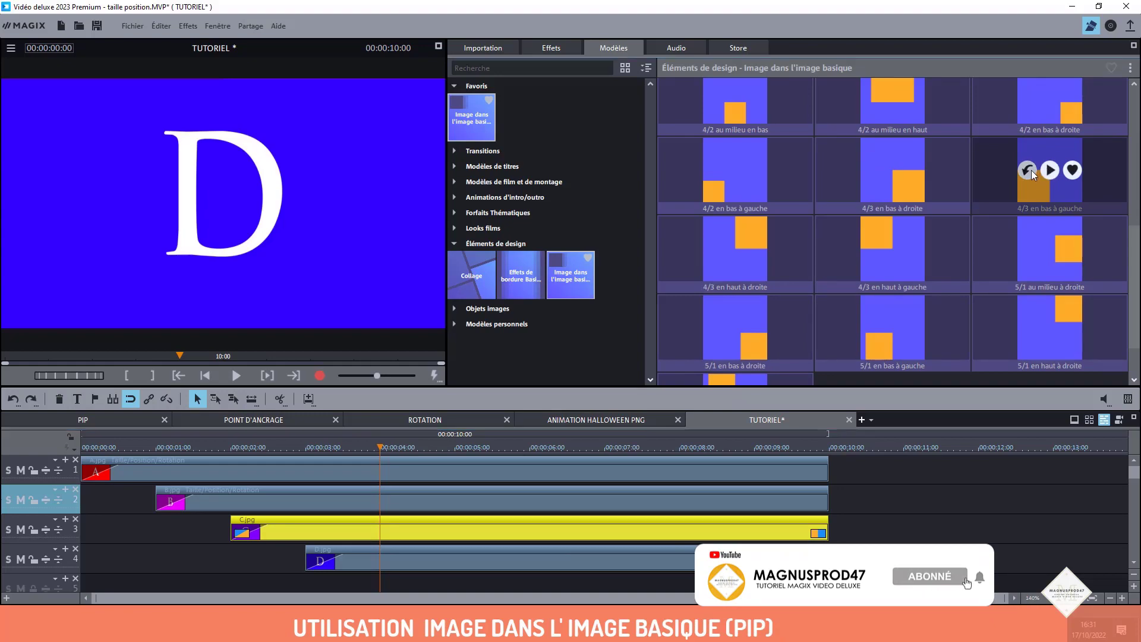
{"action": "left_click", "coordinate": [1030, 172]}
{"action": "left_click", "coordinate": [641, 550]}
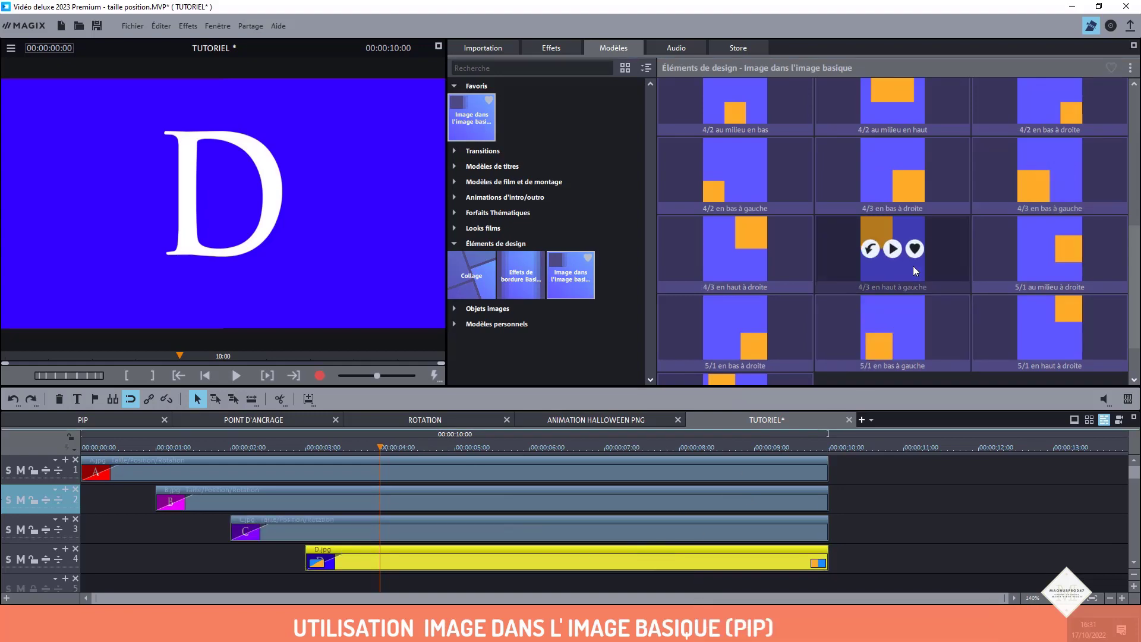
{"action": "mouse_move", "coordinate": [871, 174]}
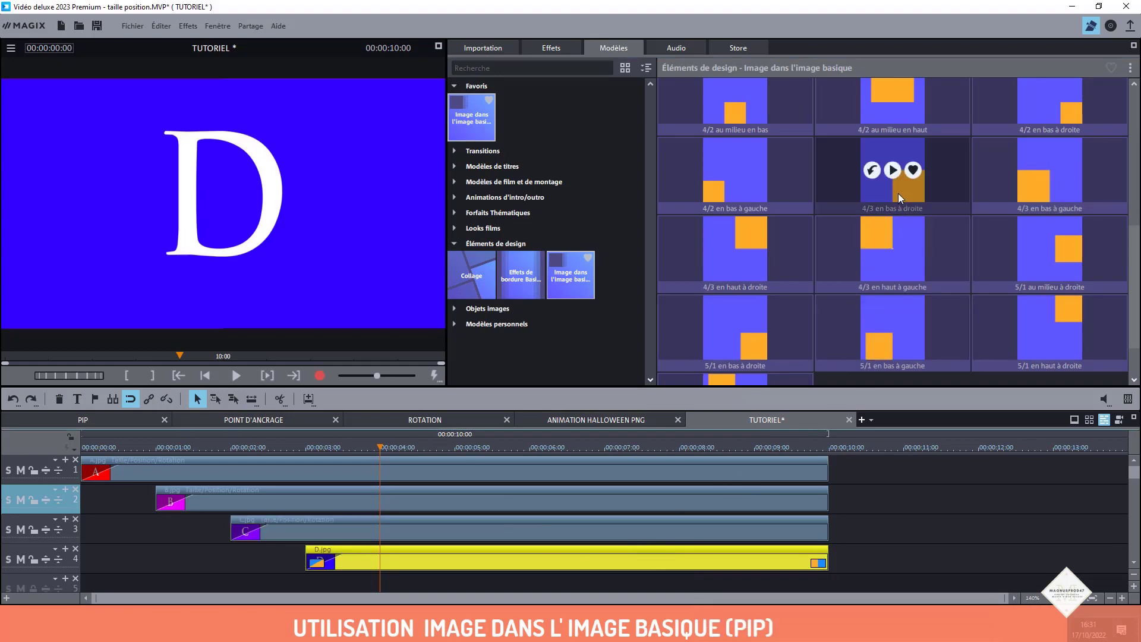
{"action": "left_click", "coordinate": [870, 172]}
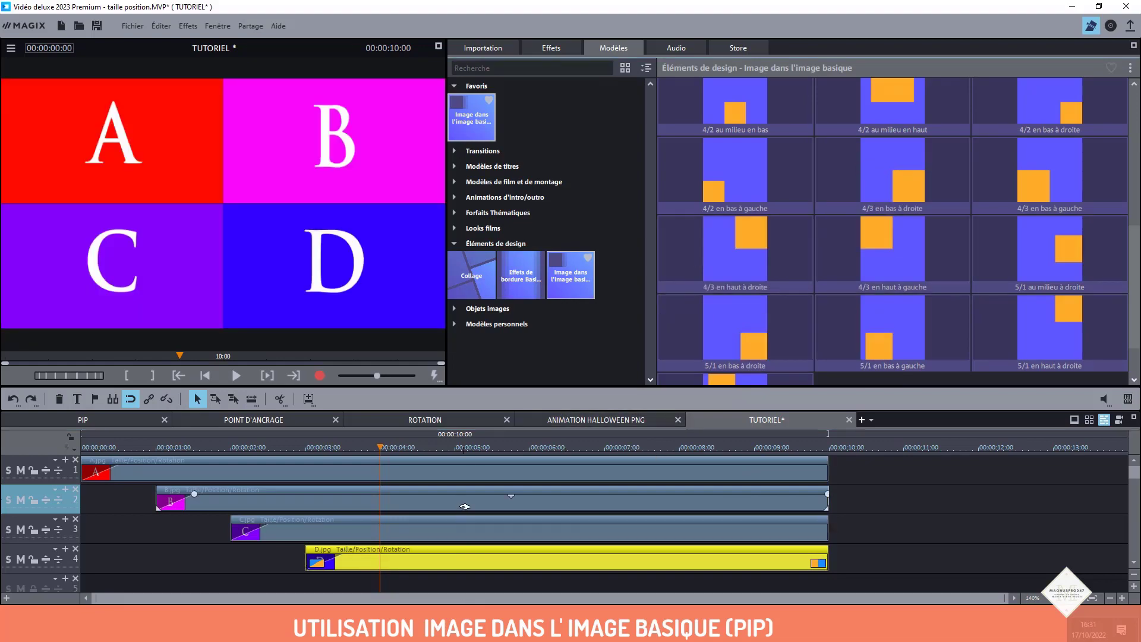
{"action": "mouse_move", "coordinate": [732, 205]}
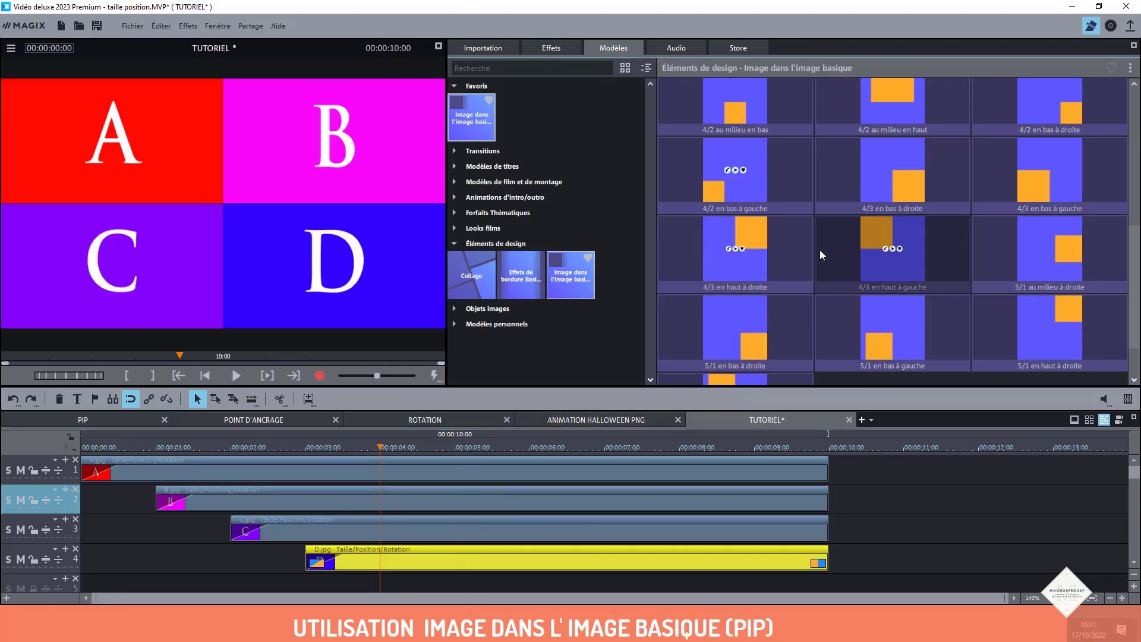
{"action": "mouse_move", "coordinate": [779, 278]}
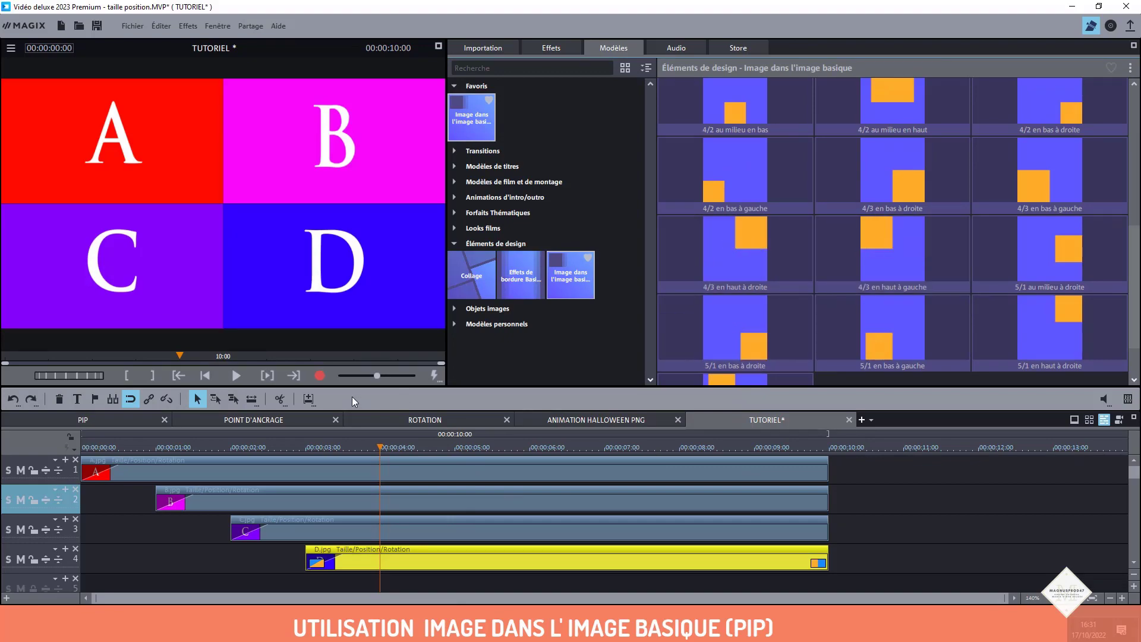
Place the playhead at 00:00:05:00 and apply the Taille/Position/Rotation effect to clip D
{"action": "left_click_drag", "start_coordinate": [381, 447], "coordinate": [433, 518]}
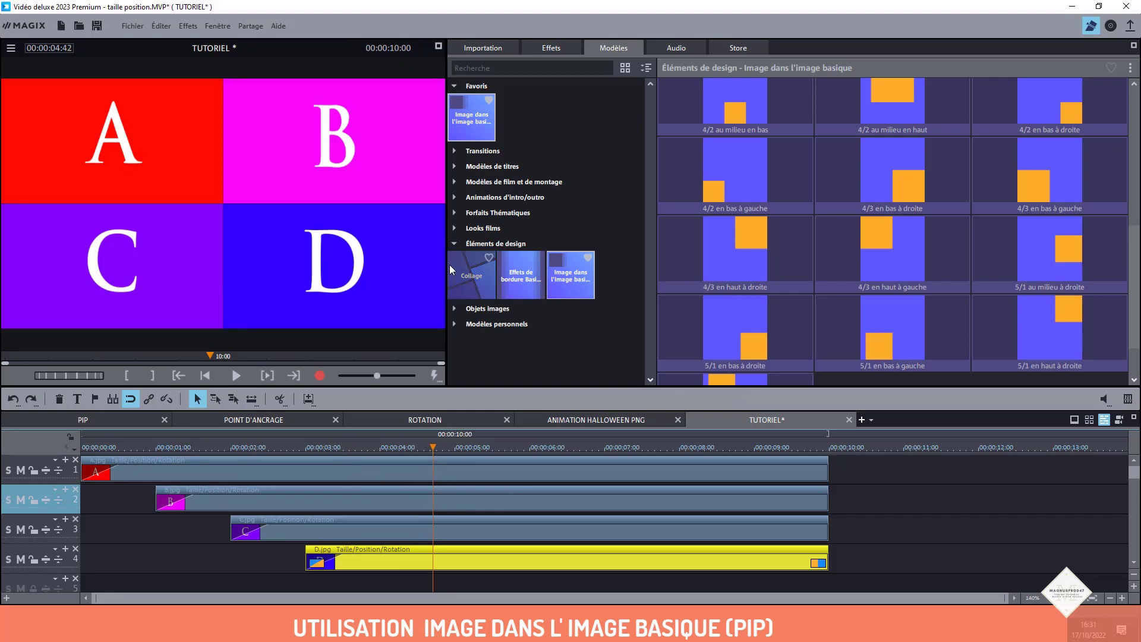
{"action": "left_click", "coordinate": [551, 48]}
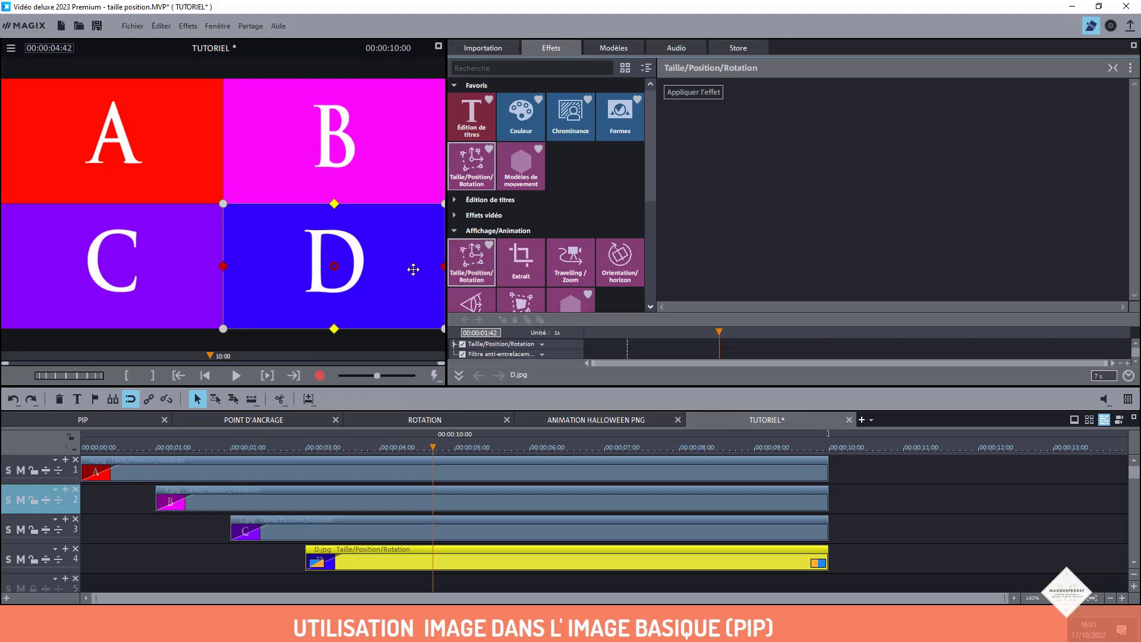
{"action": "left_click", "coordinate": [453, 85]}
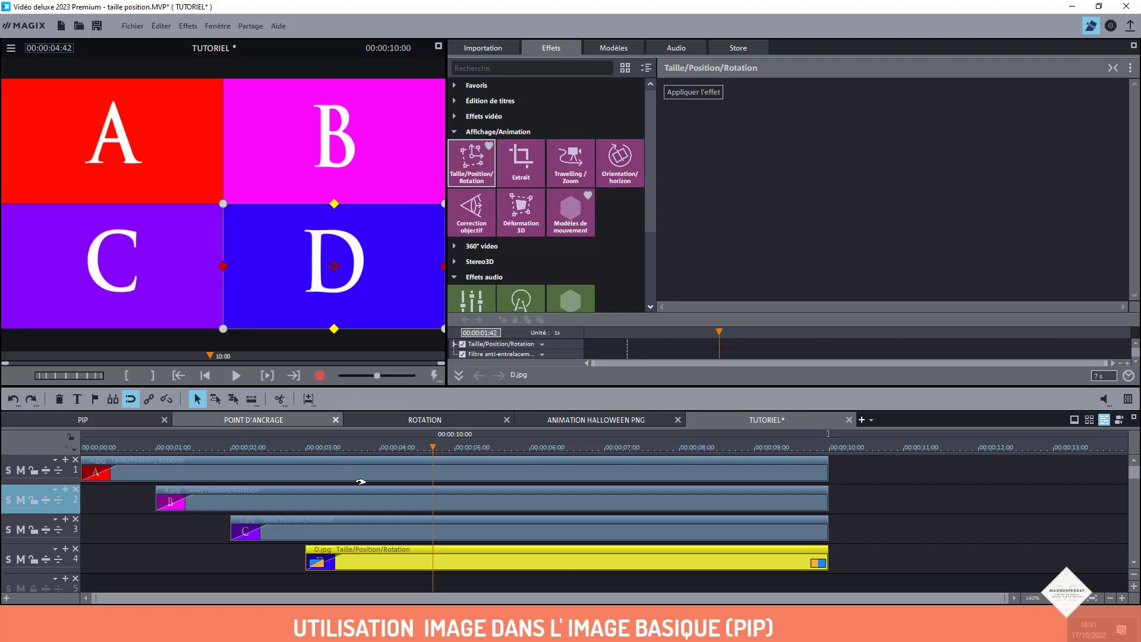
{"action": "left_click", "coordinate": [429, 448]}
{"action": "left_click_drag", "start_coordinate": [429, 448], "coordinate": [456, 460]}
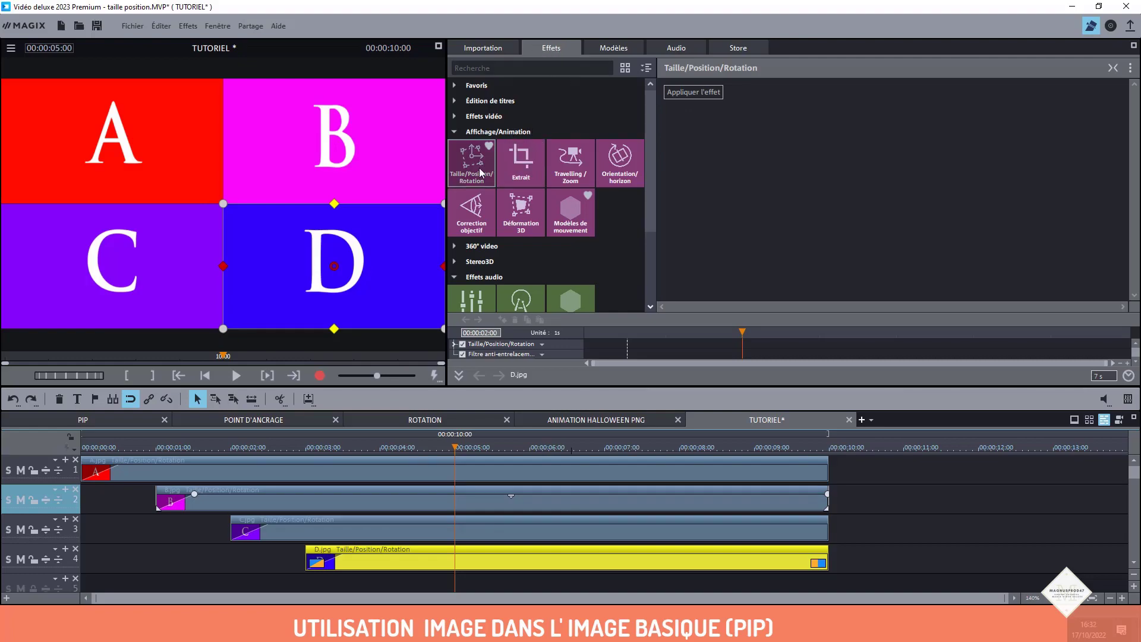
{"action": "left_click", "coordinate": [701, 93]}
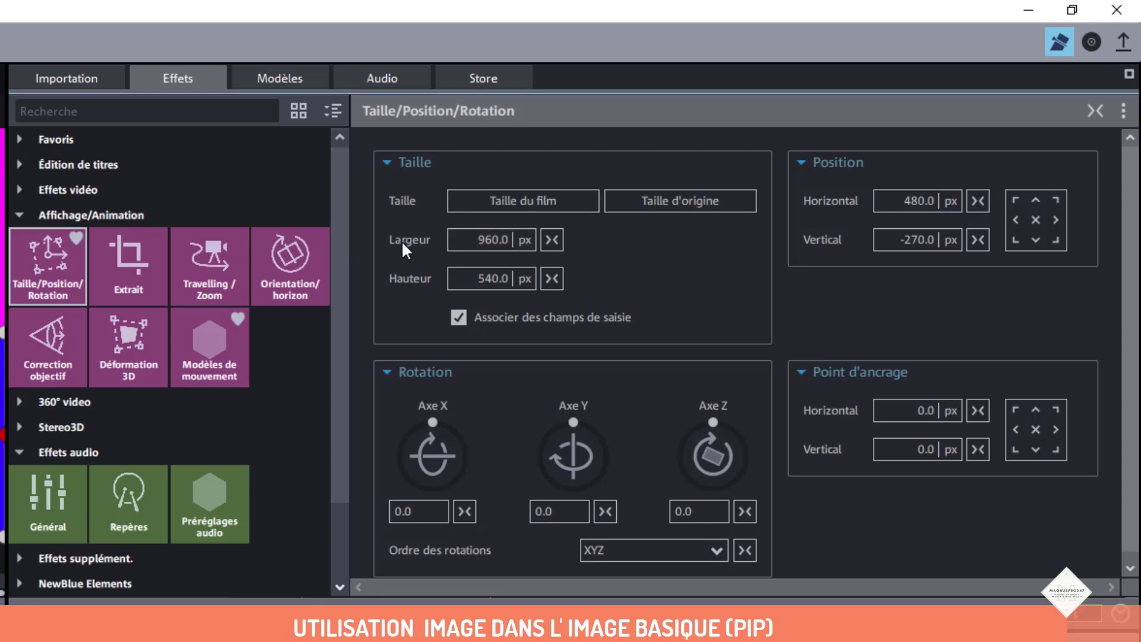
Switch the units of clip D's width and height from pixels to percent
{"action": "left_click", "coordinate": [551, 240]}
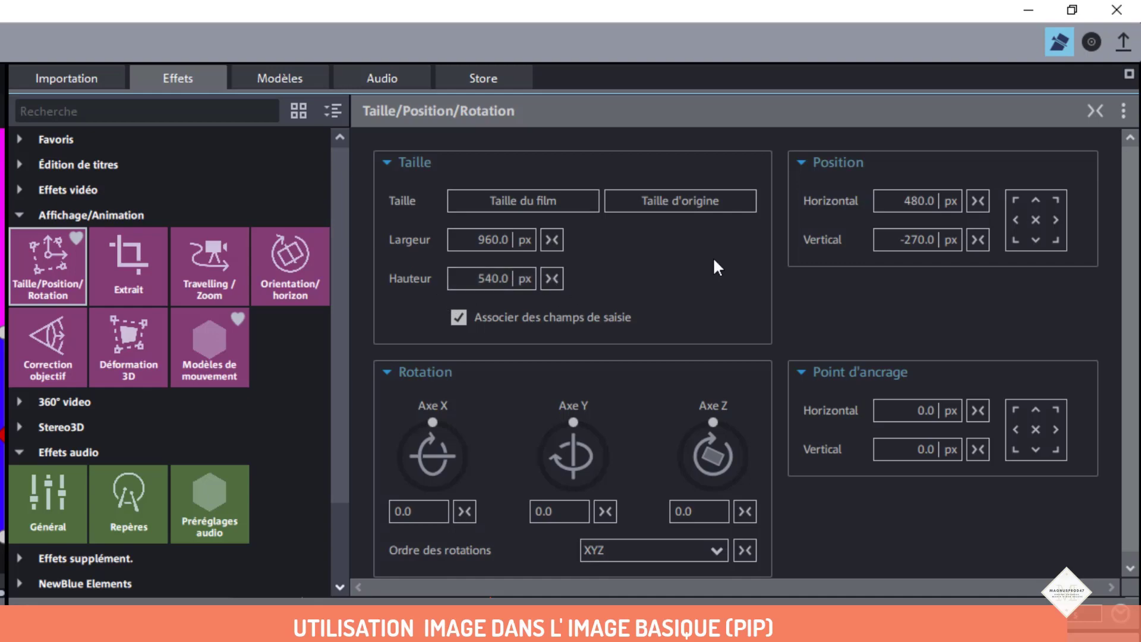
{"action": "left_click", "coordinate": [525, 240]}
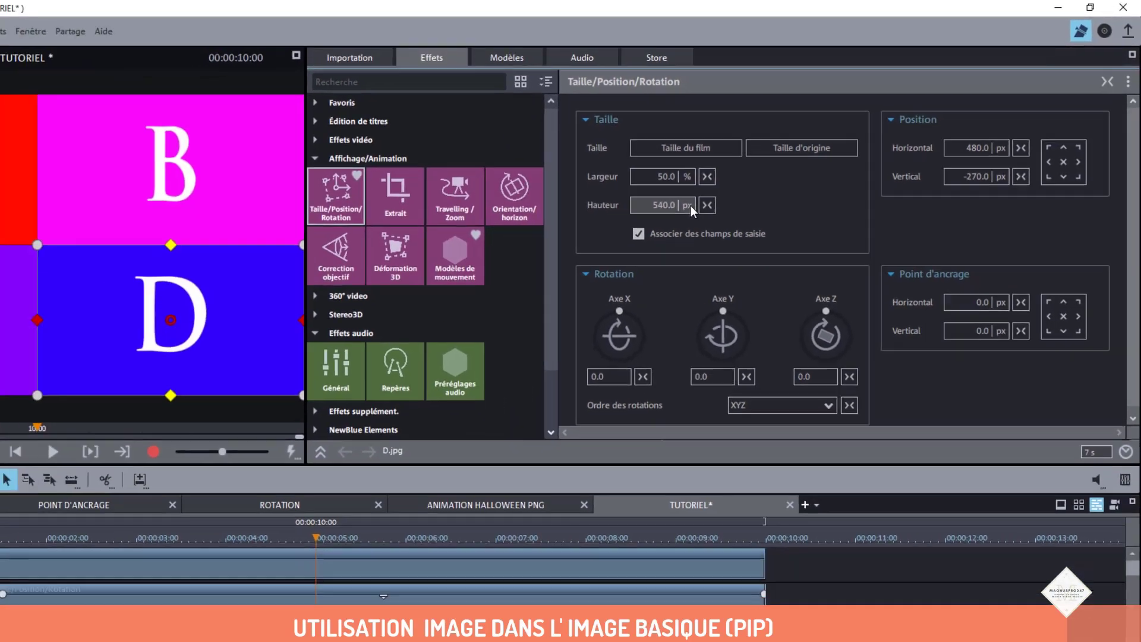
{"action": "left_click", "coordinate": [525, 278]}
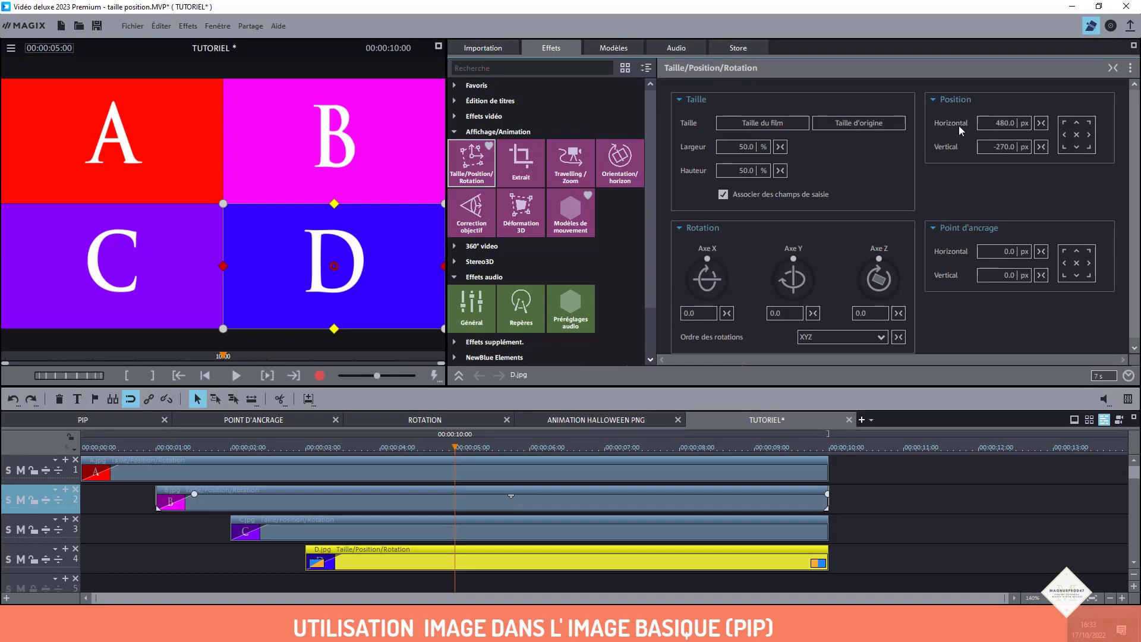
Switch clip D's horizontal and vertical position units to percent and back to pixels
{"action": "left_click", "coordinate": [1024, 146]}
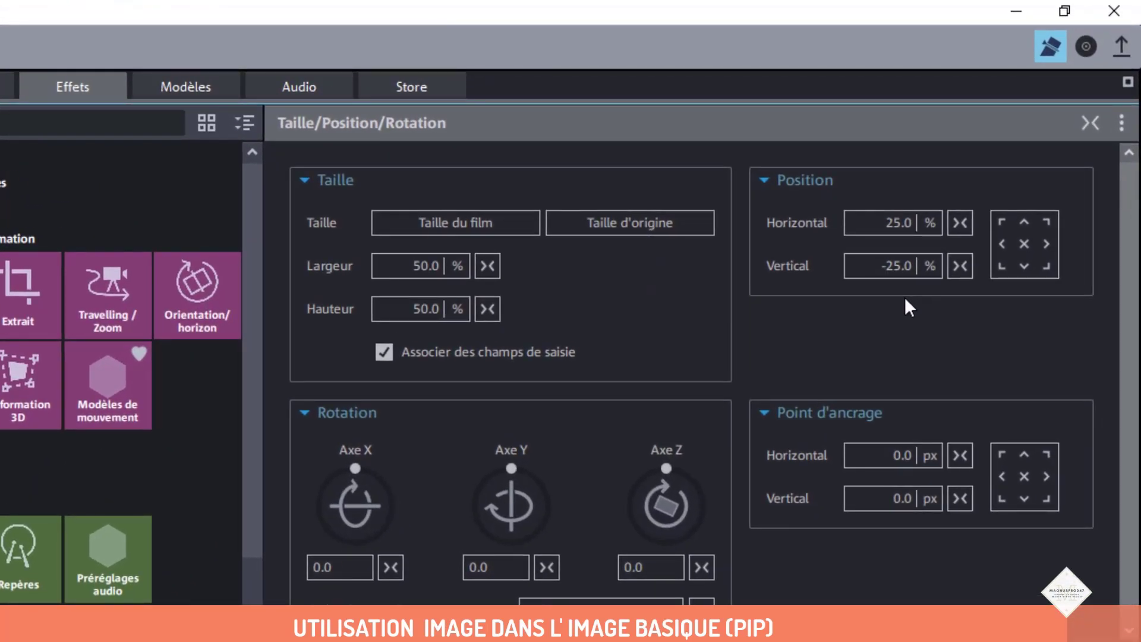
{"action": "left_click", "coordinate": [929, 226]}
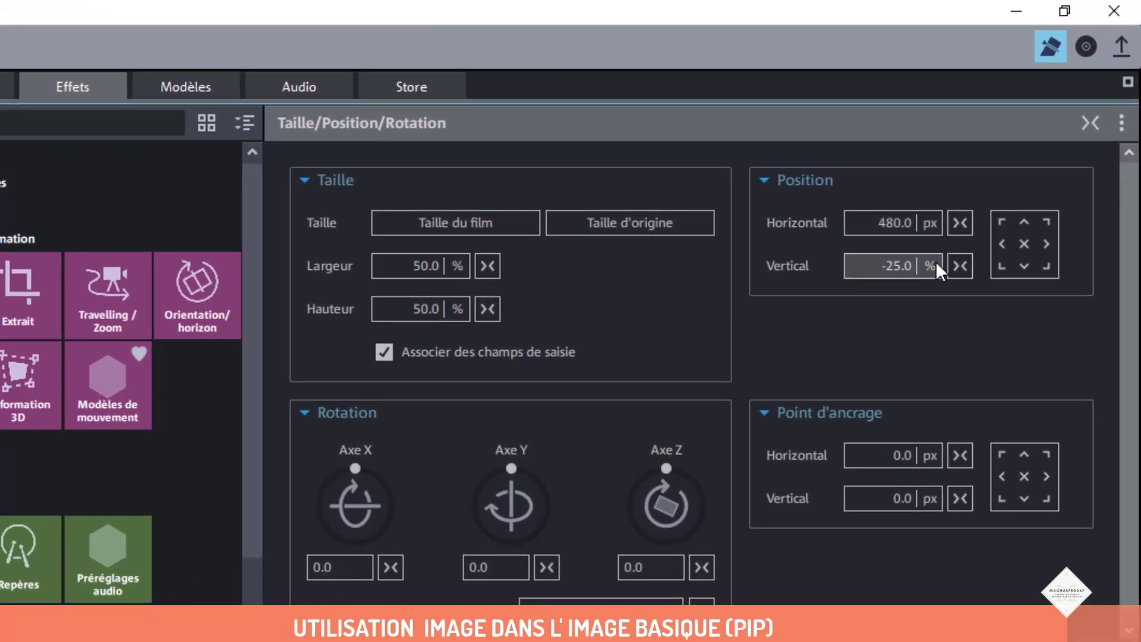
{"action": "left_click", "coordinate": [937, 265]}
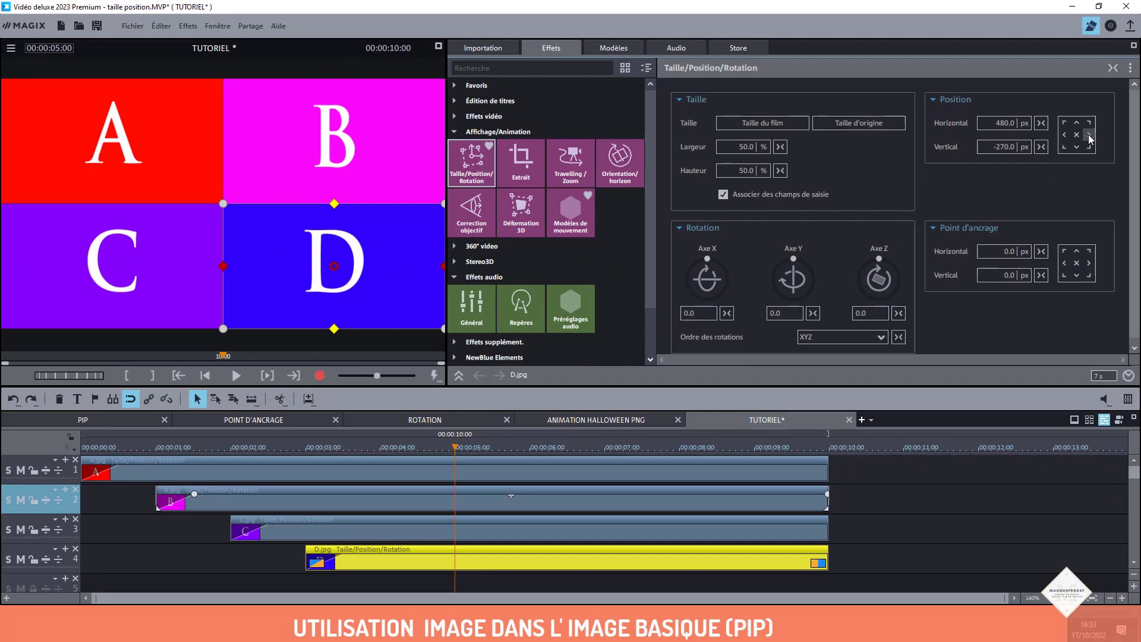
Try the position presets on clip D, aligning it bottom-left, top-left and top-right of the frame before returning it to the bottom-right
{"action": "left_click", "coordinate": [1064, 134]}
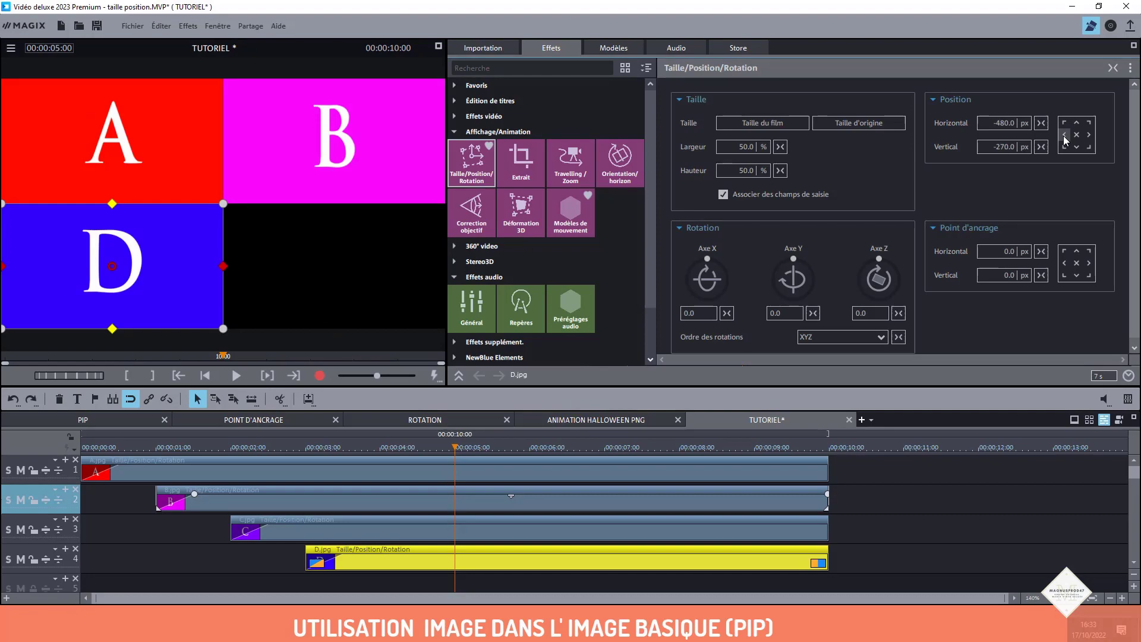
{"action": "left_click", "coordinate": [1076, 123]}
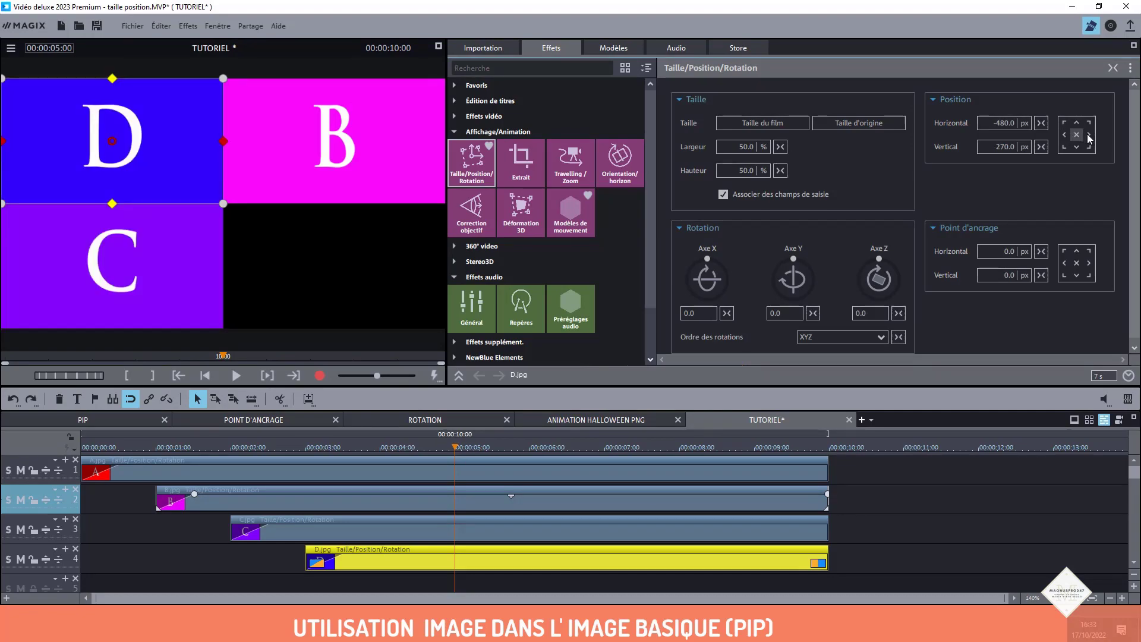
{"action": "left_click", "coordinate": [1088, 135]}
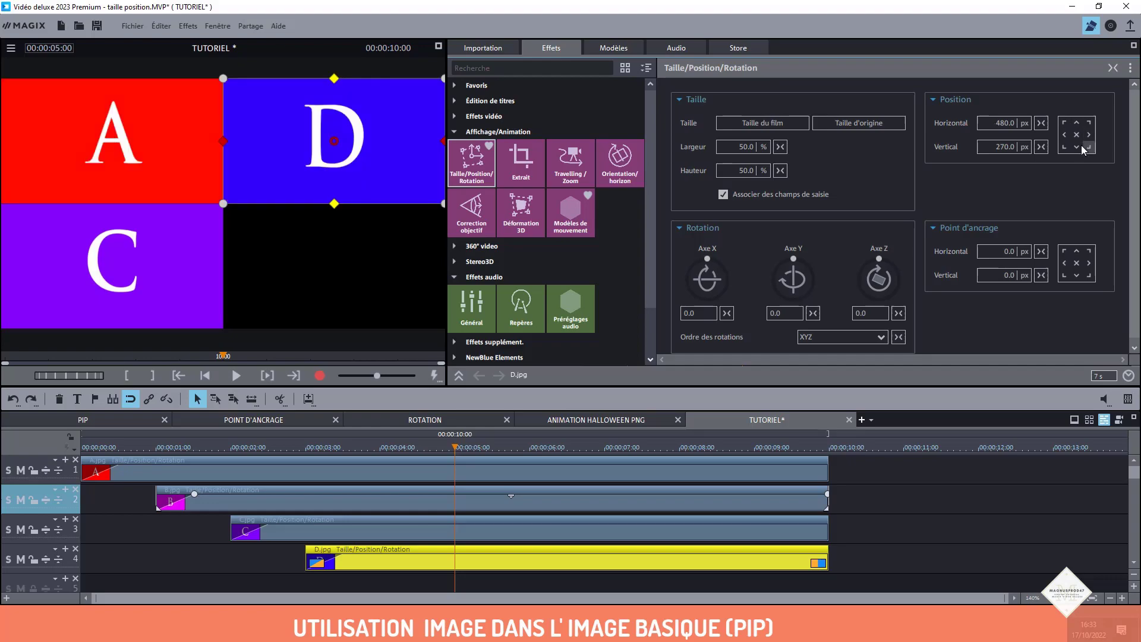
{"action": "left_click", "coordinate": [1077, 148]}
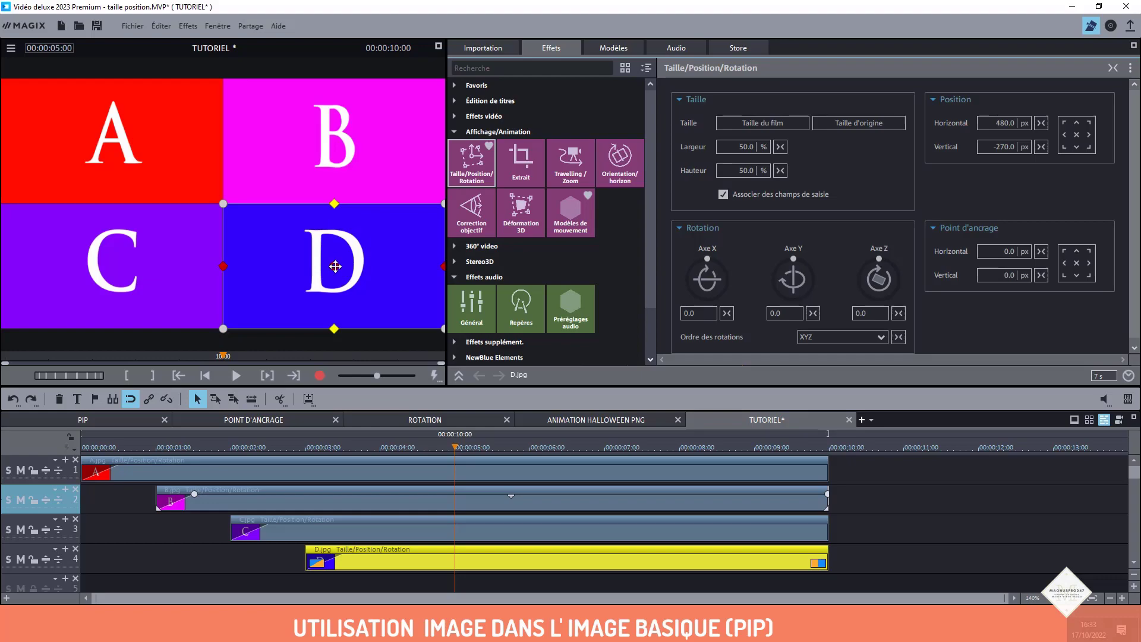
Try moving clip D's anchor point to its upper-right corner and back, and reset it to the clip's centre
{"action": "left_click_drag", "start_coordinate": [335, 267], "coordinate": [443, 203]}
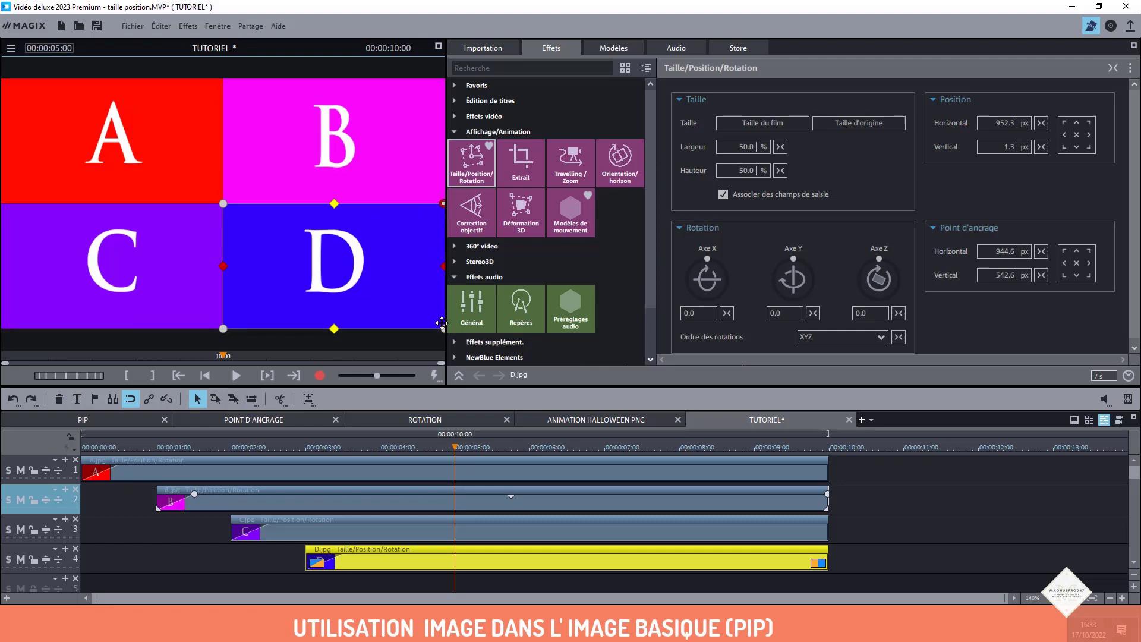
{"action": "left_click_drag", "start_coordinate": [442, 204], "coordinate": [341, 259]}
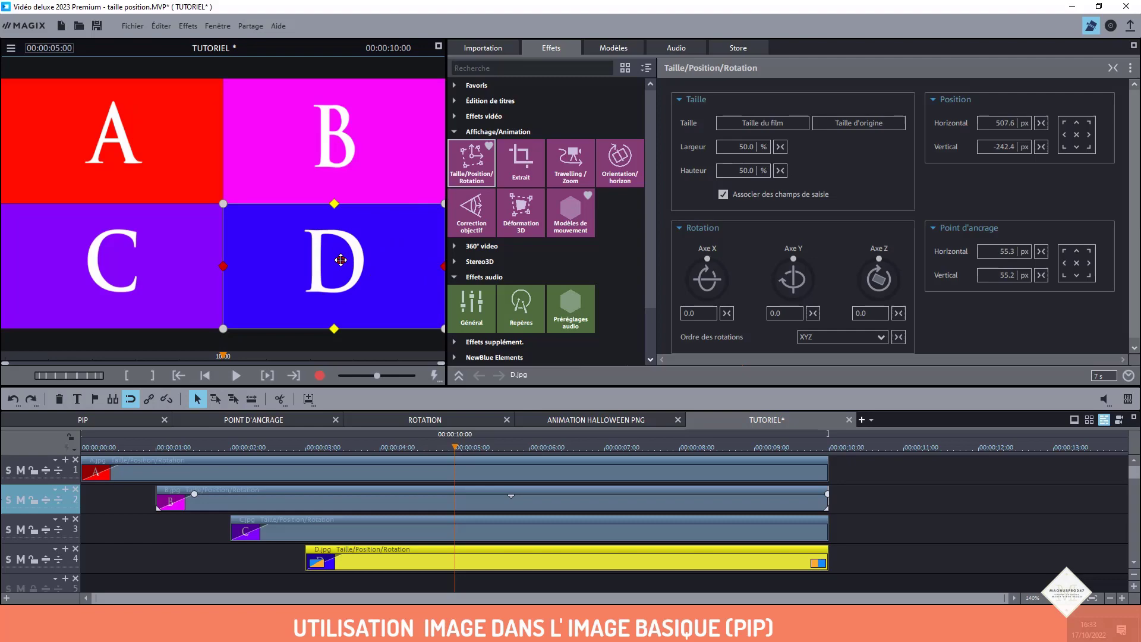
{"action": "left_click", "coordinate": [1079, 265]}
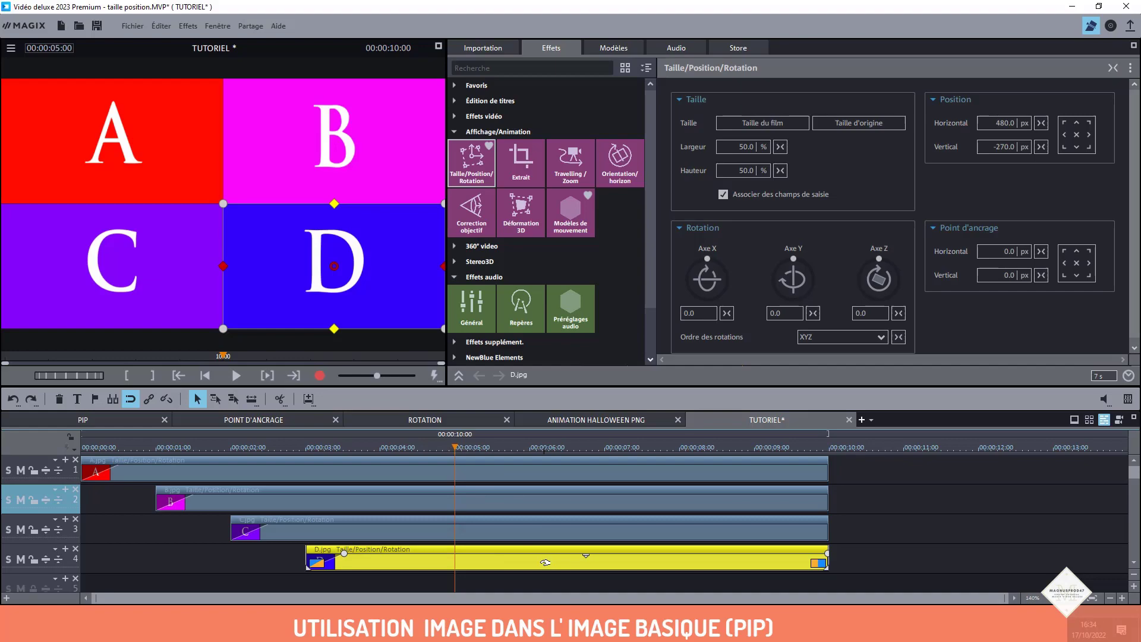
Keyframe clip D's quarter-frame placement at 00:00:05:00 and its full film size, centred, at 00:00:06:00
{"action": "left_click", "coordinate": [458, 376]}
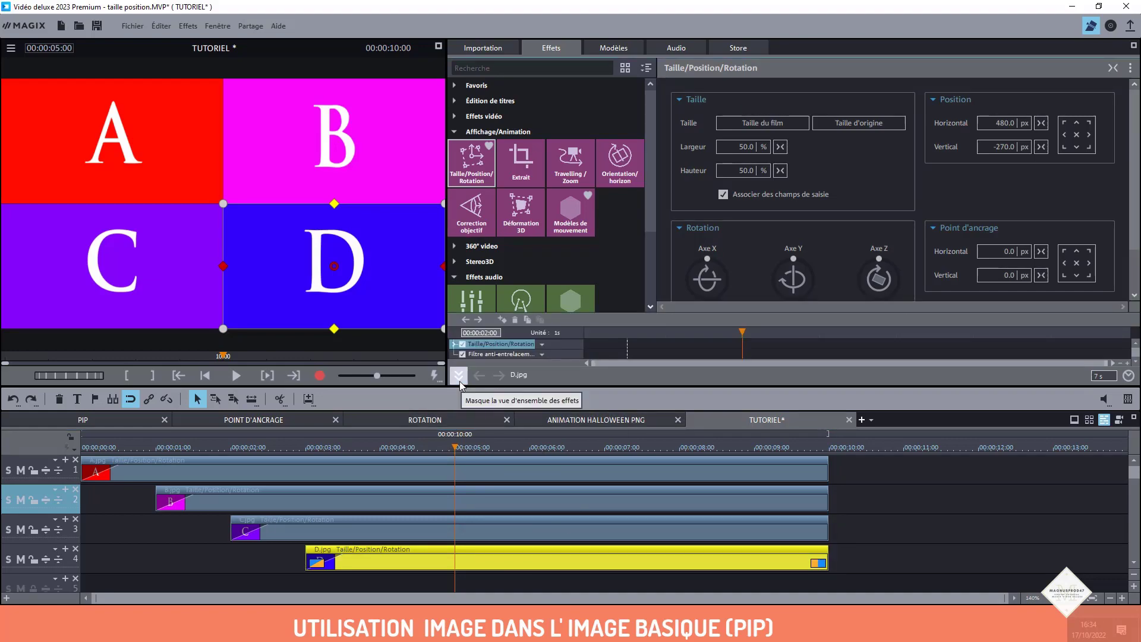
{"action": "left_click", "coordinate": [502, 320]}
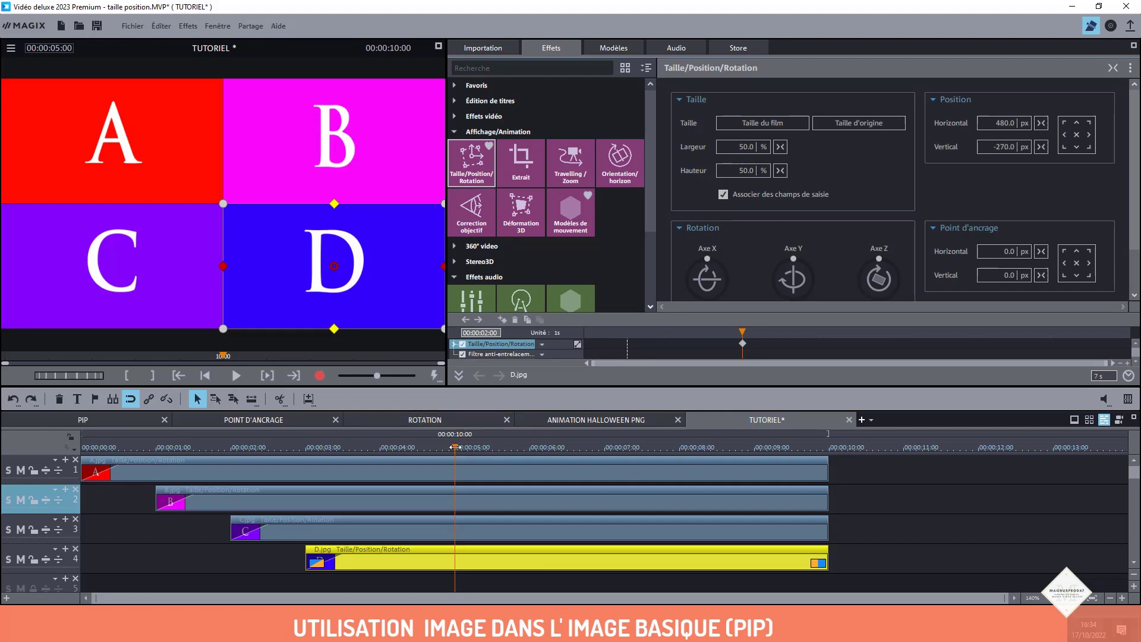
{"action": "left_click", "coordinate": [529, 449]}
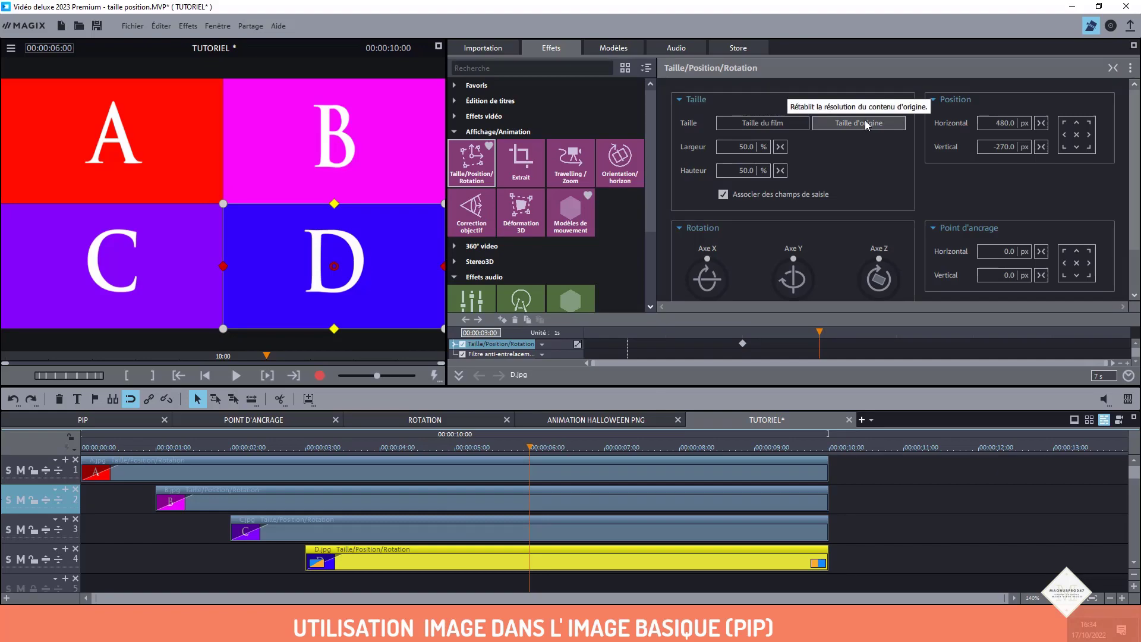
{"action": "left_click", "coordinate": [758, 124]}
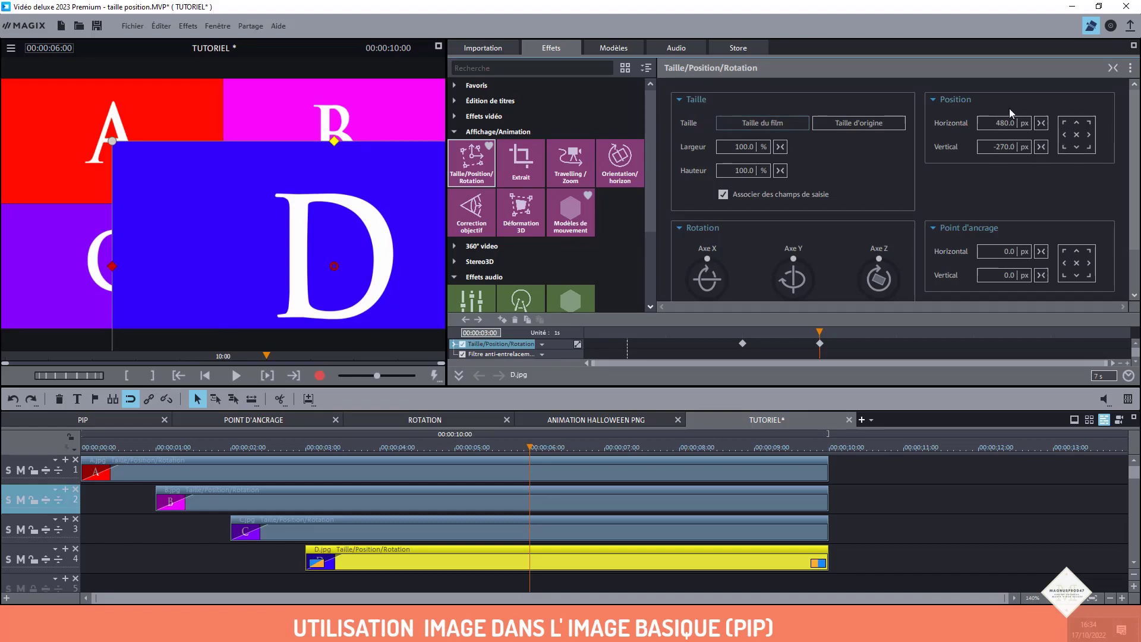
{"action": "left_click", "coordinate": [1076, 135]}
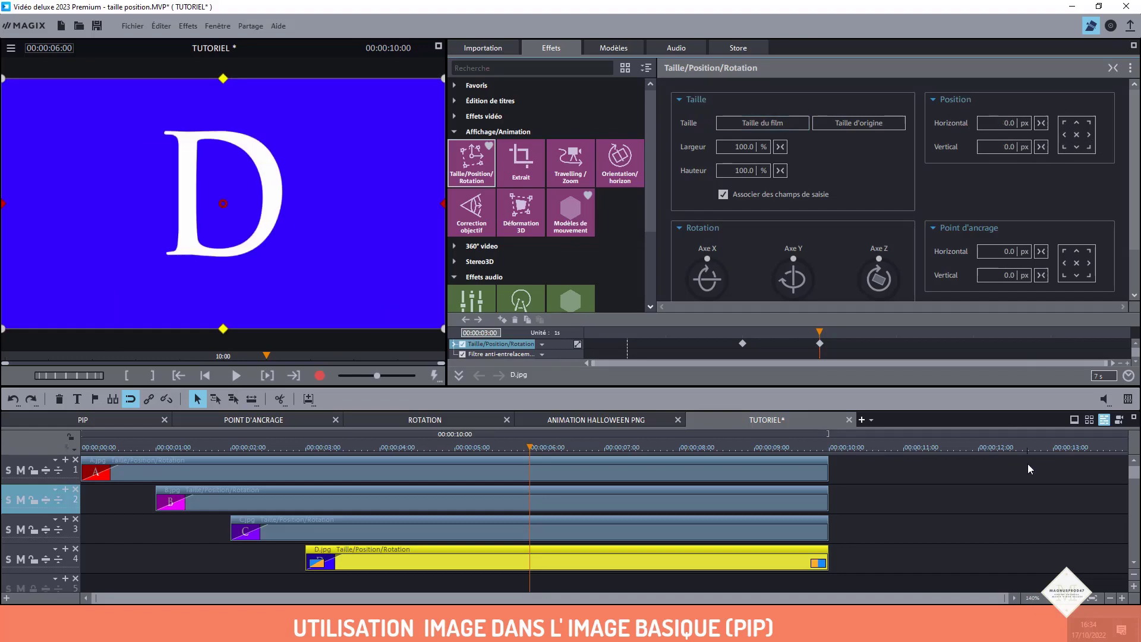
Switch the Taille/Position/Rotation keyframes to smooth curve interpolation and play the animation from 00:00:00:14
{"action": "left_click", "coordinate": [579, 345]}
{"action": "mouse_move", "coordinate": [825, 339]}
{"action": "left_mouse_down"}
{"action": "mouse_move", "coordinate": [772, 344]}
{"action": "mouse_move", "coordinate": [818, 344]}
{"action": "left_mouse_up"}
{"action": "left_click_drag", "start_coordinate": [528, 448], "coordinate": [98, 448]}
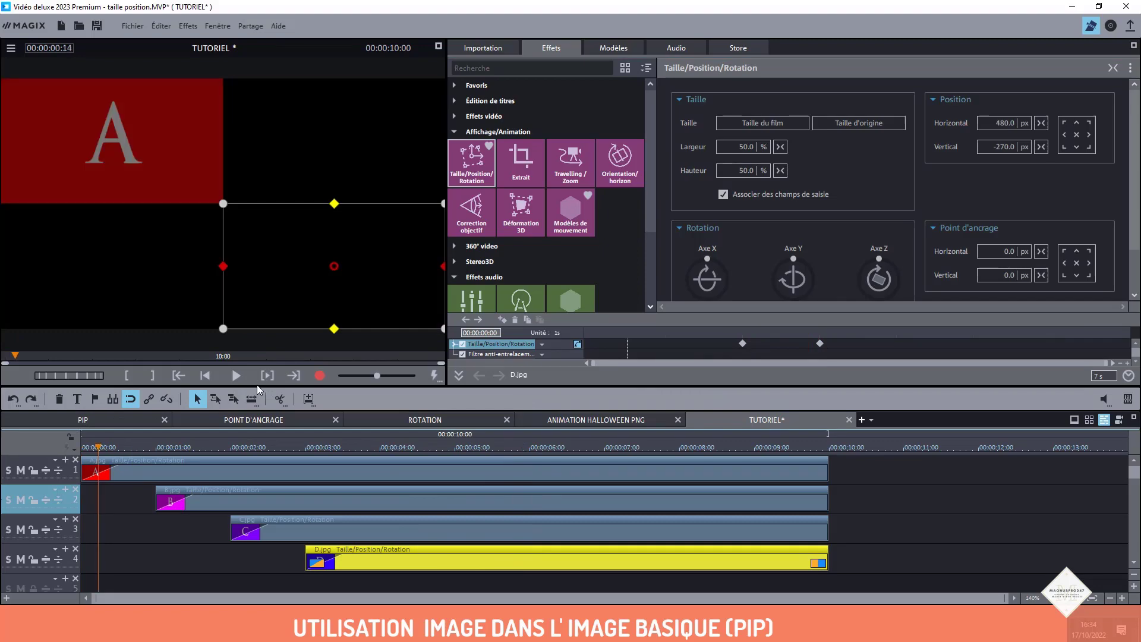
{"action": "left_click", "coordinate": [242, 379]}
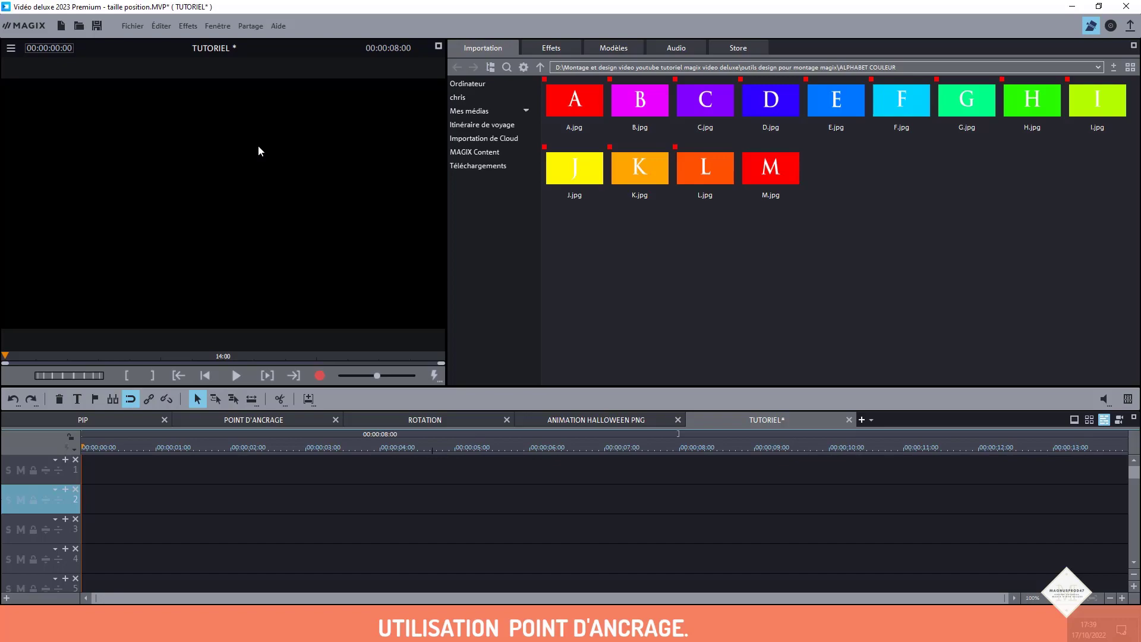
Place A.jpg, B.jpg, C.jpg and D.jpg at the start of tracks 1 to 4 respectively in the empty TUTORIEL movie
{"action": "left_click_drag", "start_coordinate": [574, 104], "coordinate": [126, 464]}
{"action": "left_click_drag", "start_coordinate": [640, 105], "coordinate": [86, 498]}
{"action": "left_click_drag", "start_coordinate": [688, 101], "coordinate": [126, 537]}
{"action": "left_click_drag", "start_coordinate": [766, 104], "coordinate": [126, 564]}
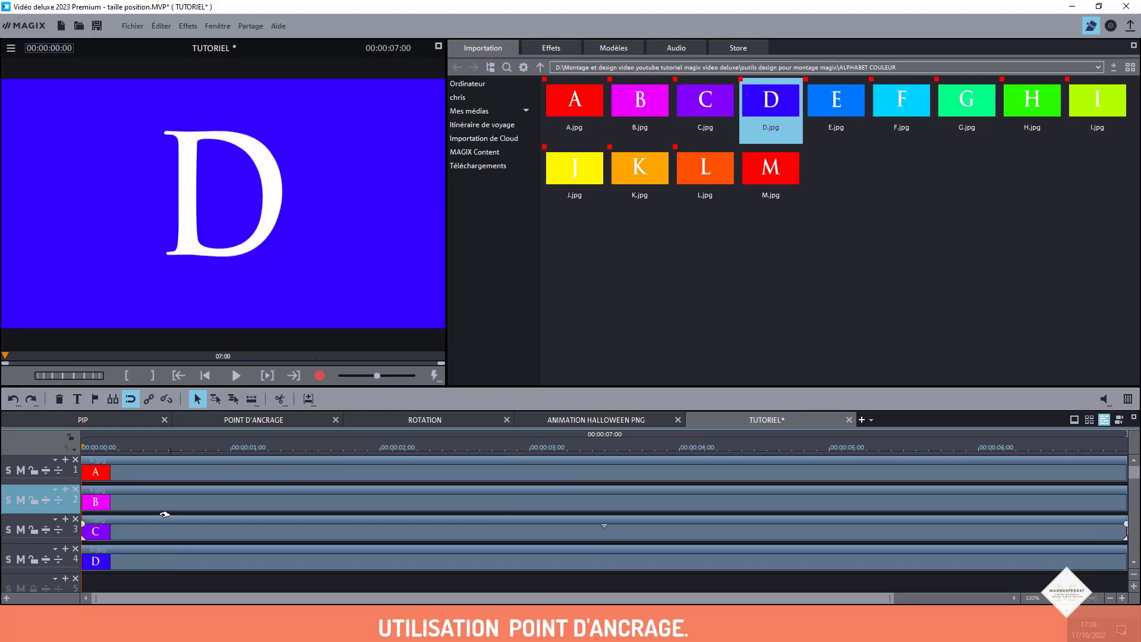
Give clip A on track 1 a fade-in that ends at 00:00:00:30
{"action": "left_click", "coordinate": [134, 452]}
{"action": "left_click_drag", "start_coordinate": [63, 374], "coordinate": [92, 376]}
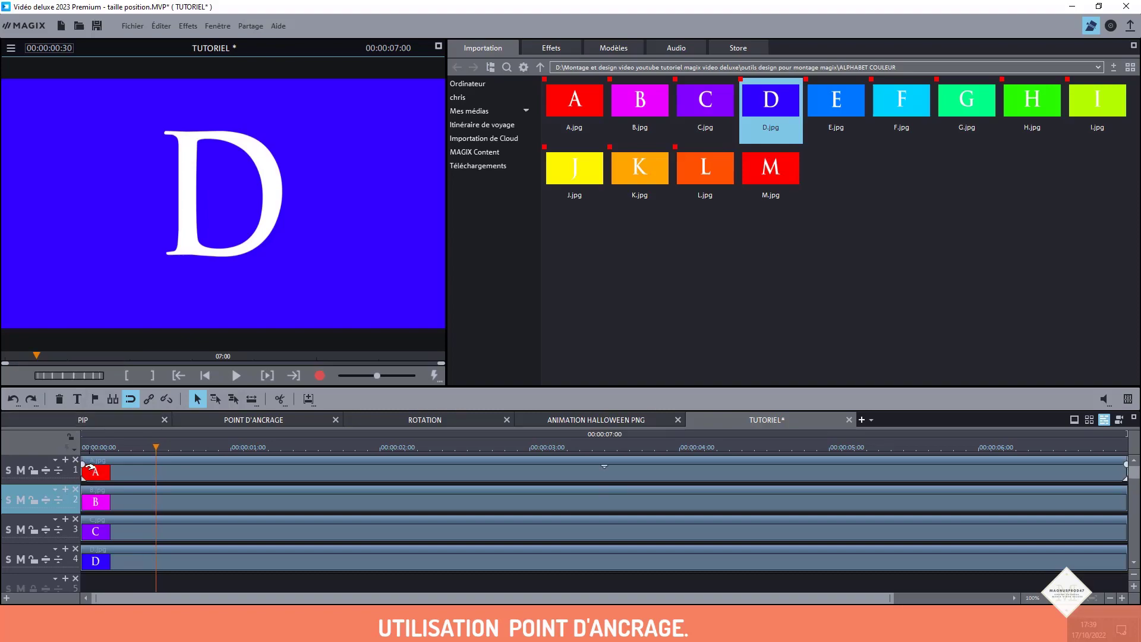
{"action": "left_click", "coordinate": [93, 467]}
{"action": "left_click_drag", "start_coordinate": [86, 462], "coordinate": [155, 462]}
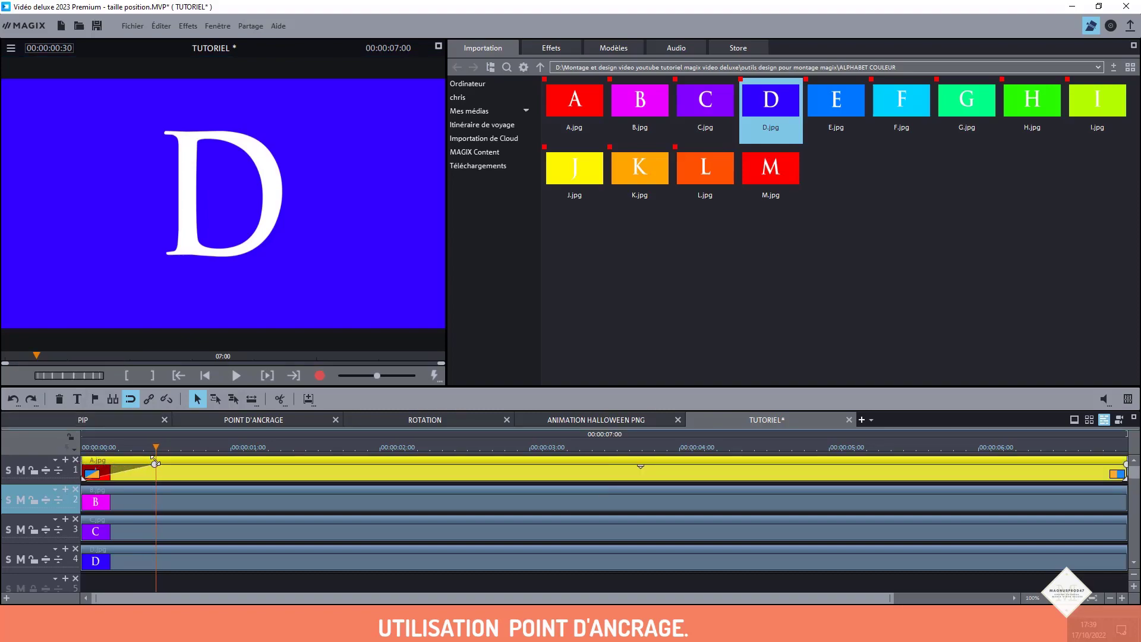
Copy clip A's video effects with both Filtre anti-entrelacement and Afficher included
{"action": "right_click", "coordinate": [233, 473]}
{"action": "mouse_move", "coordinate": [319, 386]}
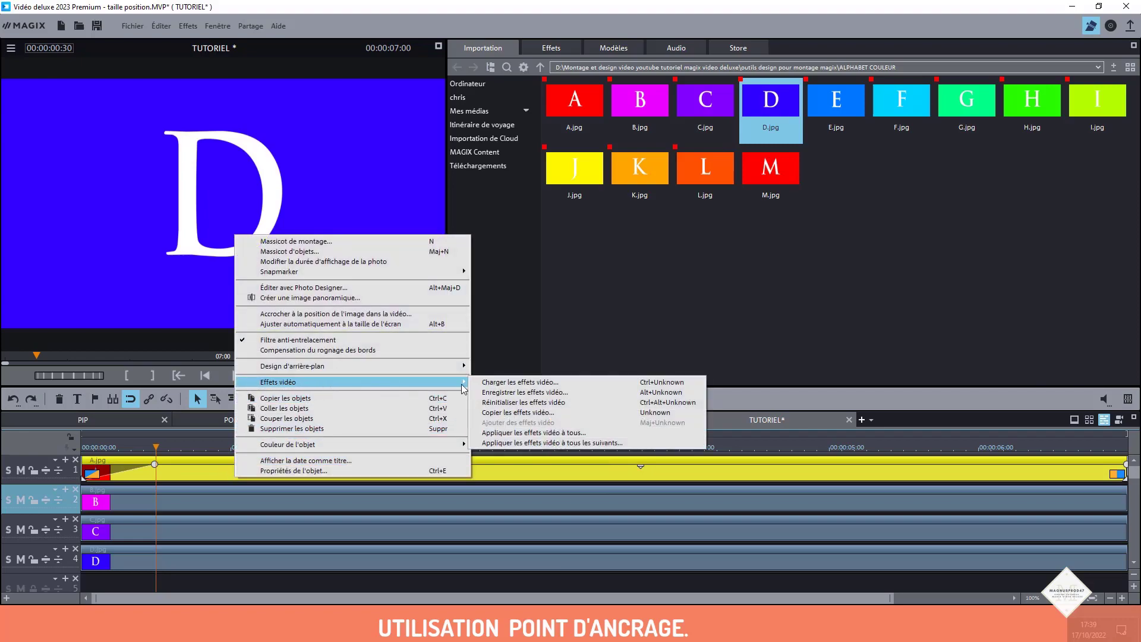
{"action": "left_click", "coordinate": [515, 413]}
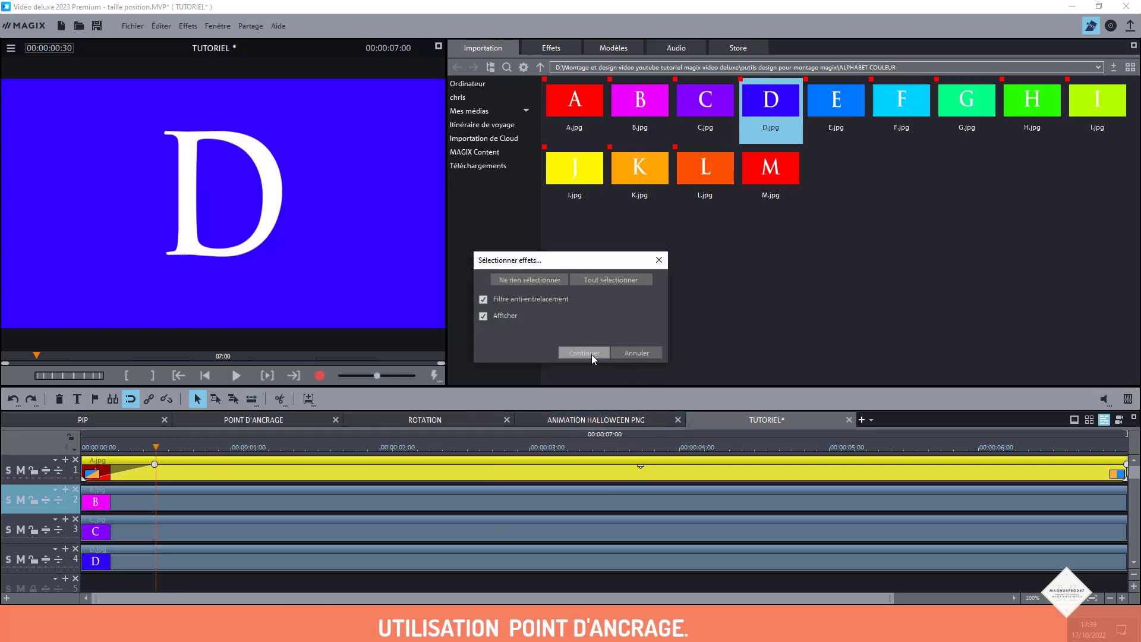
{"action": "left_click", "coordinate": [584, 353]}
Add the copied video effects to clips B, C and D together, then deselect them
{"action": "left_click_drag", "start_coordinate": [401, 582], "coordinate": [394, 498]}
{"action": "right_click", "coordinate": [400, 504]}
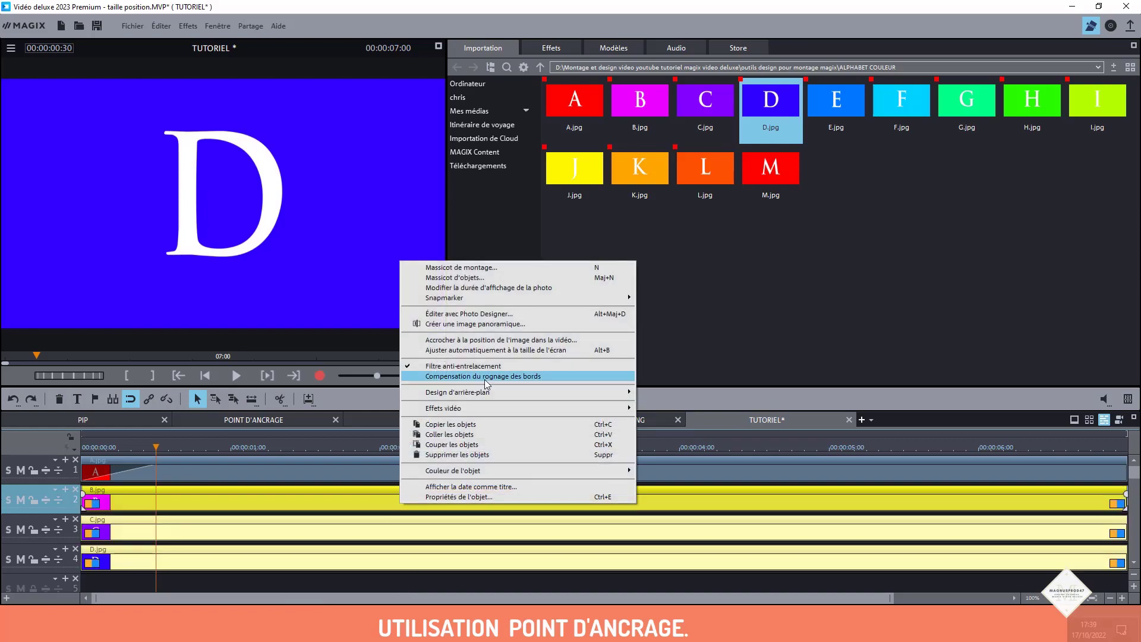
{"action": "mouse_move", "coordinate": [483, 408]}
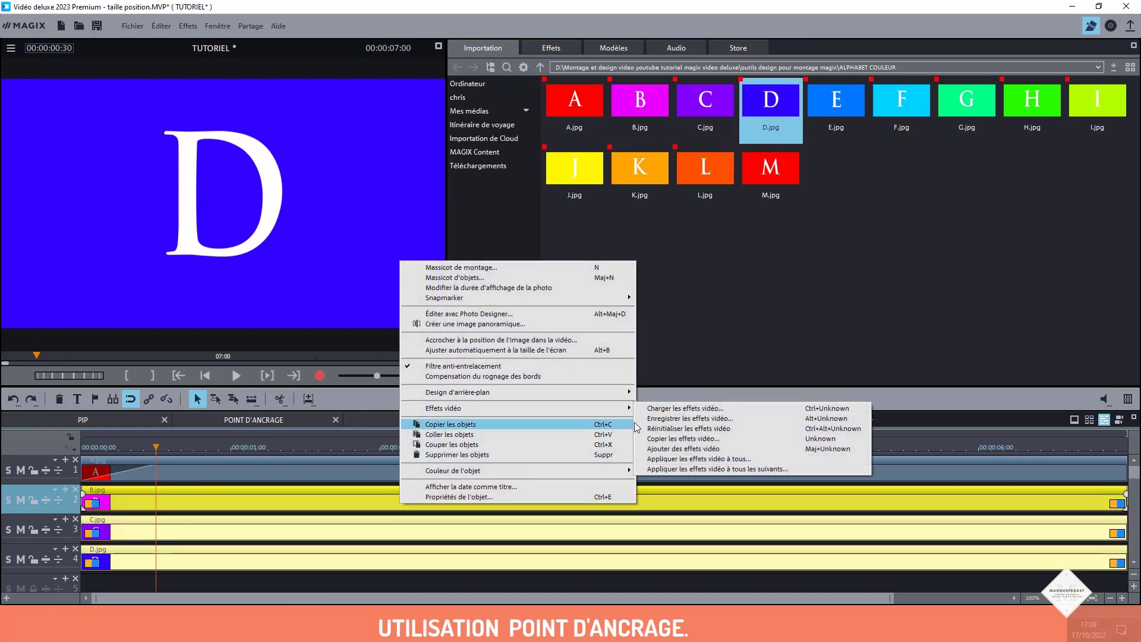
{"action": "left_click", "coordinate": [673, 450]}
{"action": "left_click", "coordinate": [491, 581]}
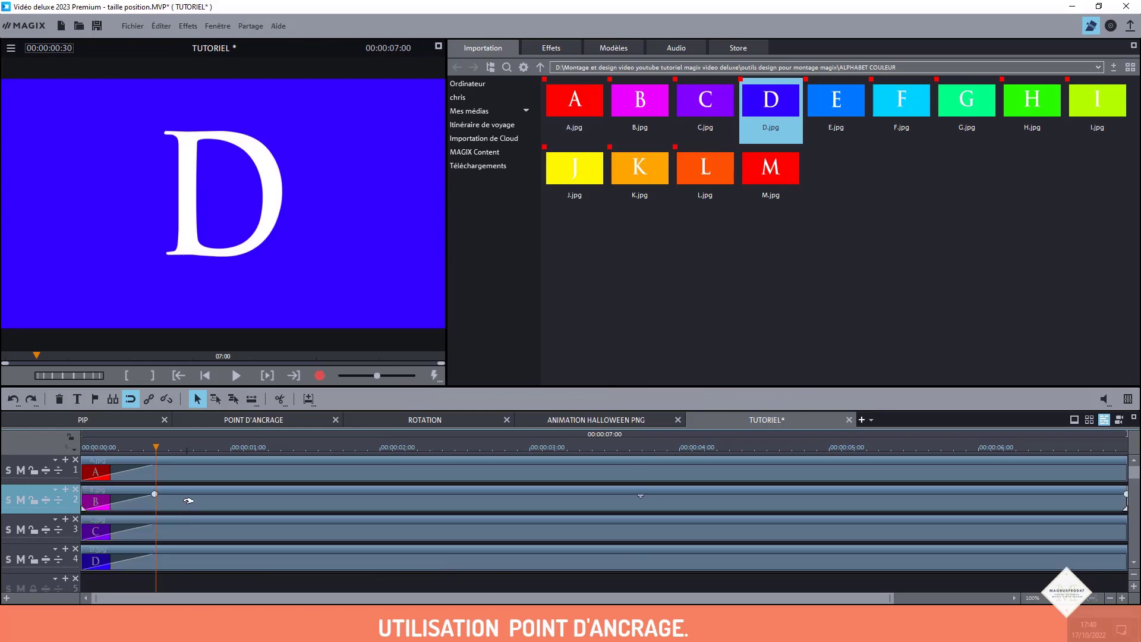
Stagger the clip starts: B at 00:00:00:30, C at 00:00:01:00 and D at 00:00:01:30, each staying on its own track
{"action": "left_click_drag", "start_coordinate": [187, 500], "coordinate": [261, 496]}
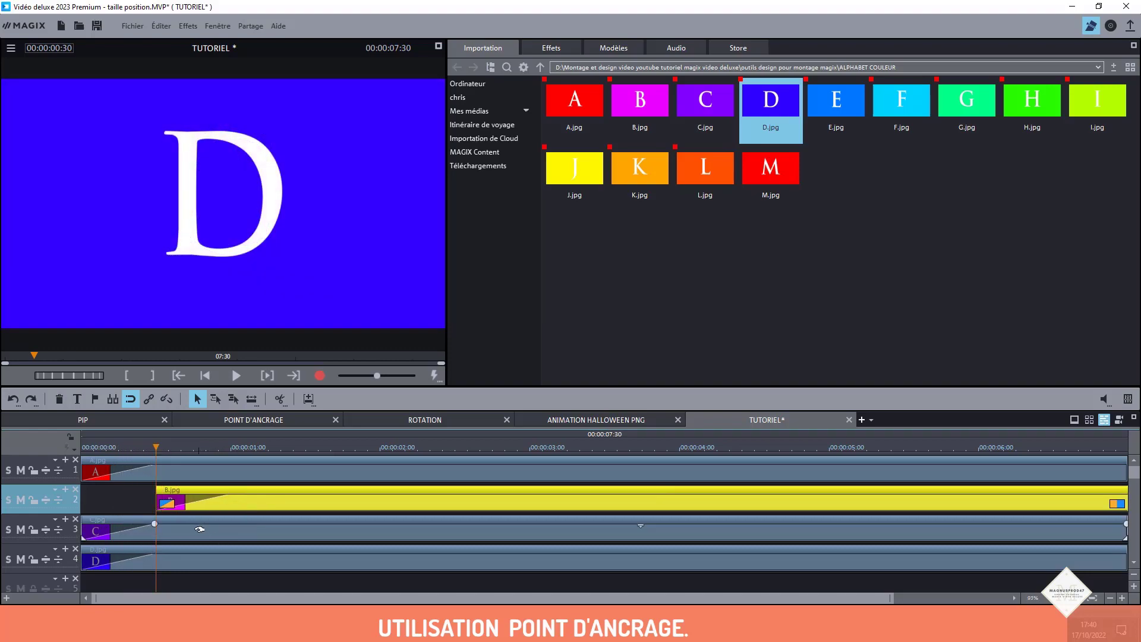
{"action": "left_click_drag", "start_coordinate": [199, 530], "coordinate": [349, 531]}
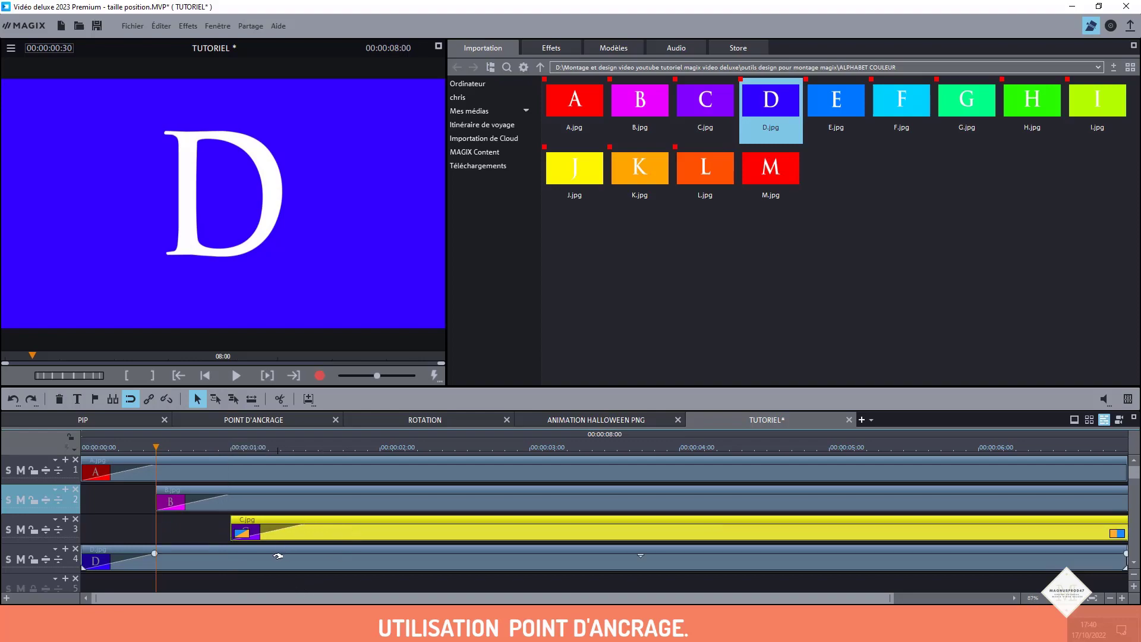
{"action": "left_click_drag", "start_coordinate": [281, 558], "coordinate": [499, 572]}
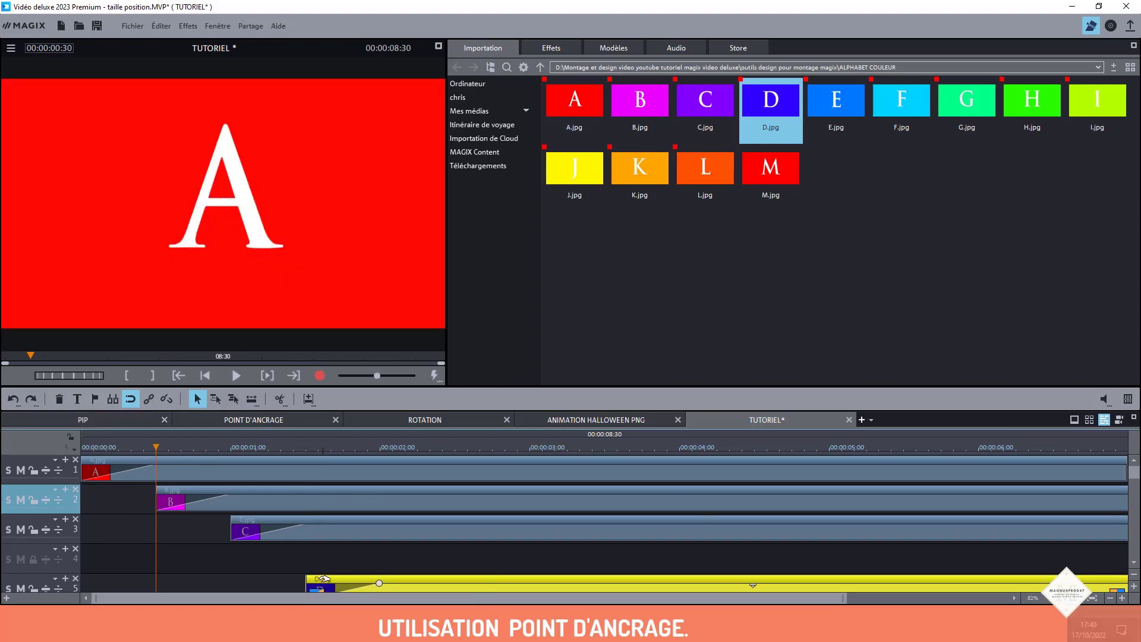
{"action": "left_click_drag", "start_coordinate": [324, 578], "coordinate": [324, 564]}
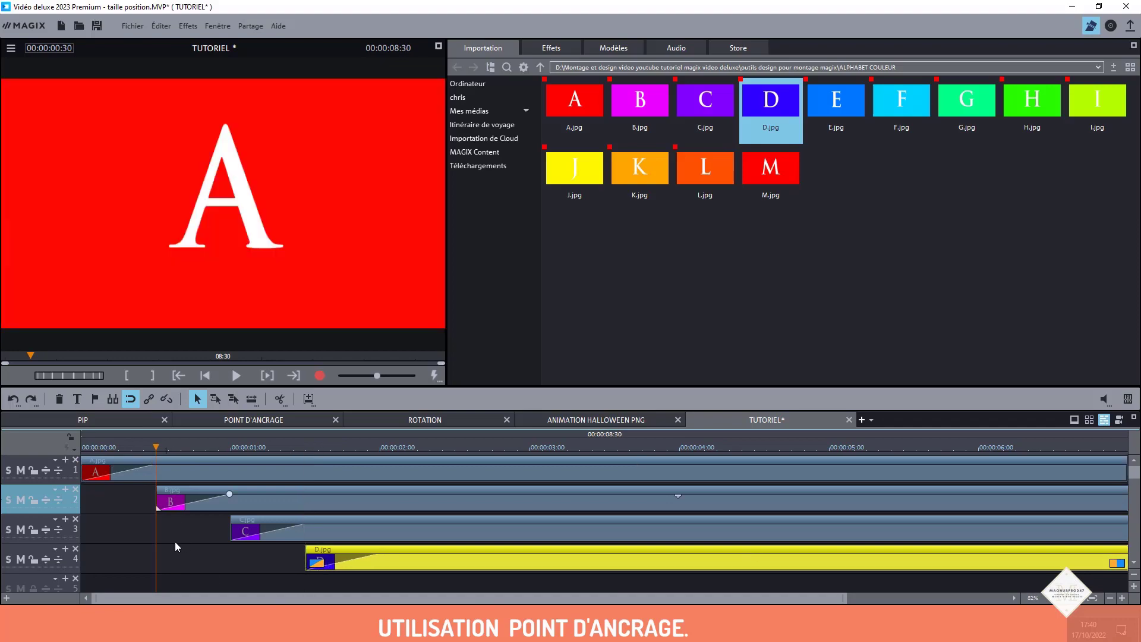
Play the staggered fade-ins from the start of the movie, then stop playback
{"action": "left_click_drag", "start_coordinate": [156, 451], "coordinate": [81, 450]}
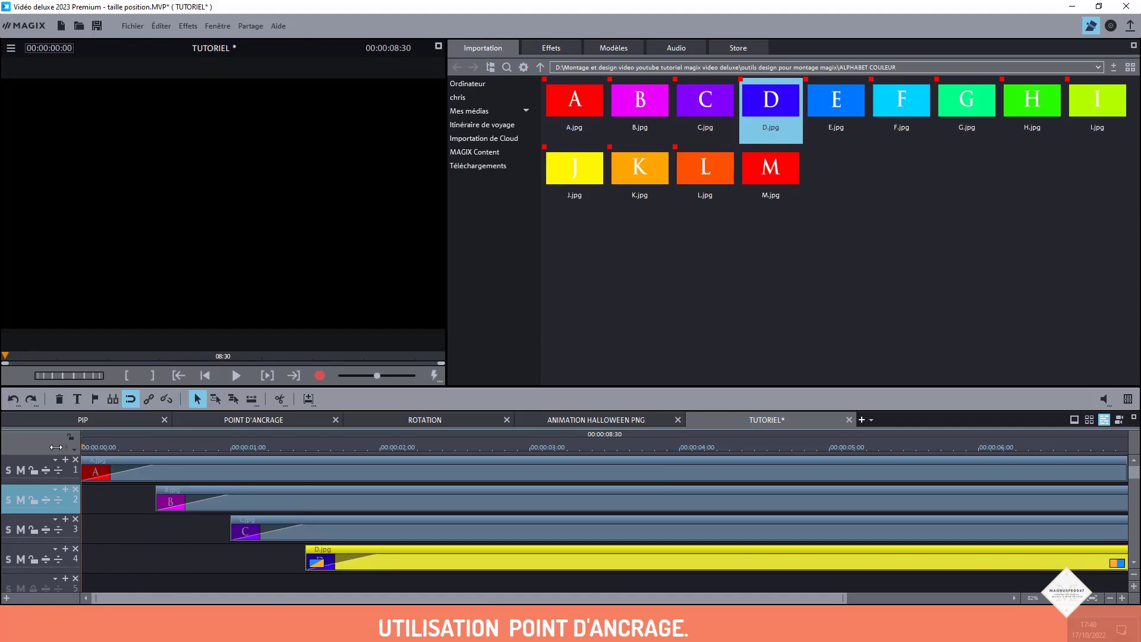
{"action": "left_click", "coordinate": [227, 381]}
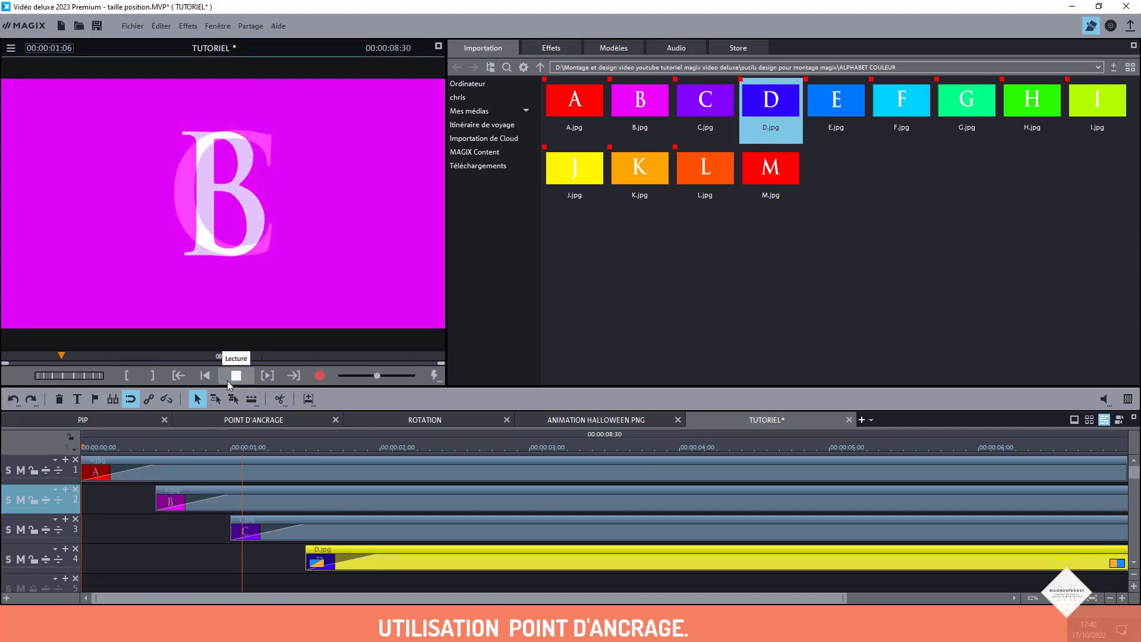
{"action": "left_click", "coordinate": [228, 380]}
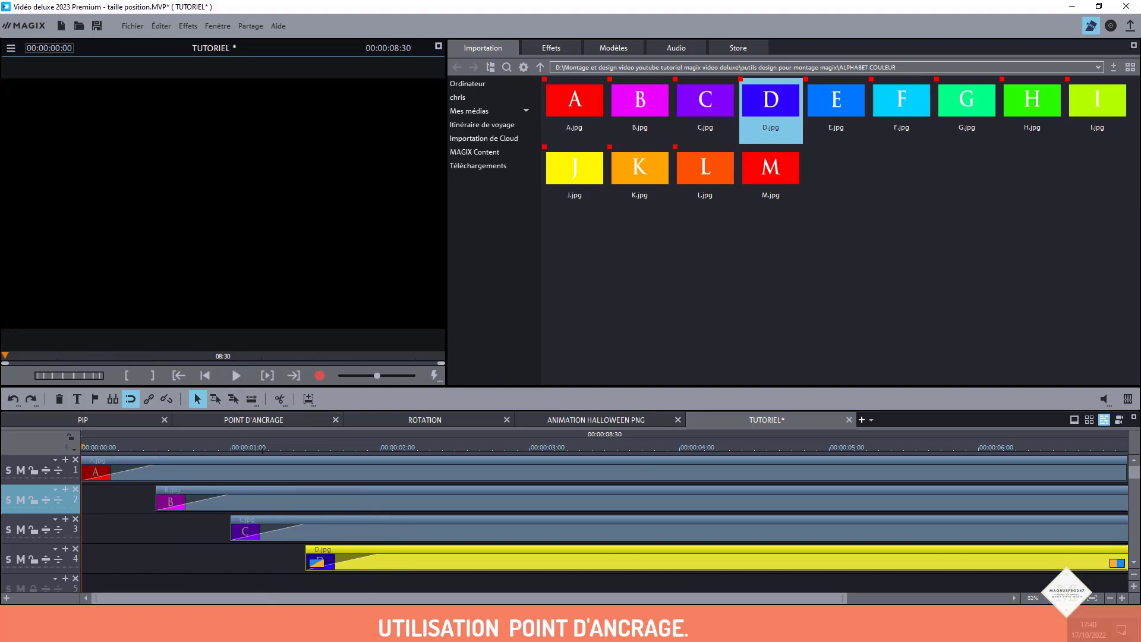
Apply basic picture-in-picture templates so A fills the upper-left quarter, B the lower-right, C the lower-left and D the upper-right
{"action": "left_click", "coordinate": [347, 576]}
{"action": "left_click", "coordinate": [282, 473]}
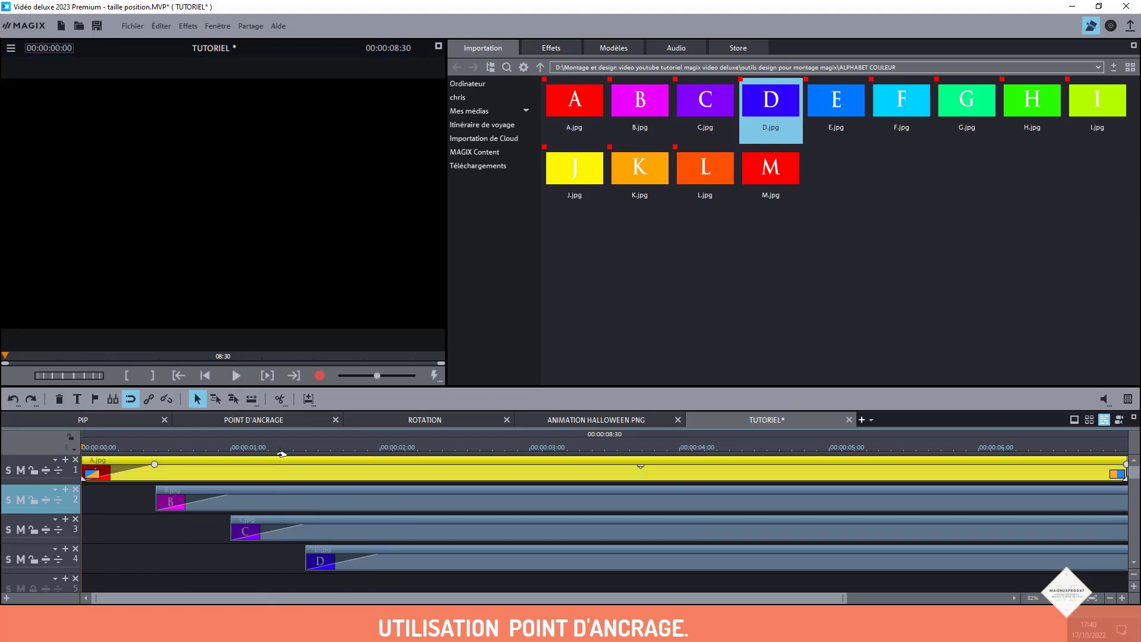
{"action": "left_click", "coordinate": [618, 49]}
{"action": "scroll", "coordinate": [876, 238], "scroll_direction": "down", "scroll_amount": 5}
{"action": "left_click", "coordinate": [876, 238]}
{"action": "left_click", "coordinate": [622, 529]}
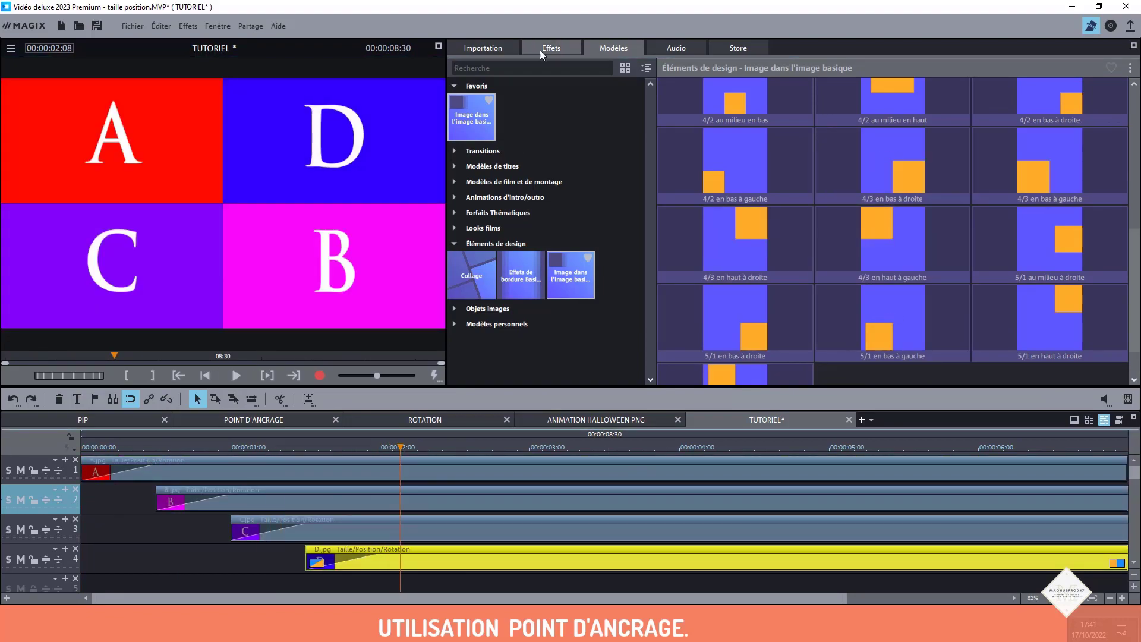
Move the anchor point of the A segment starting at 00:00:05:00 to its upper-left corner and keyframe its Taille/Position/Rotation there
{"action": "left_click", "coordinate": [551, 48]}
{"action": "left_click", "coordinate": [10, 47]}
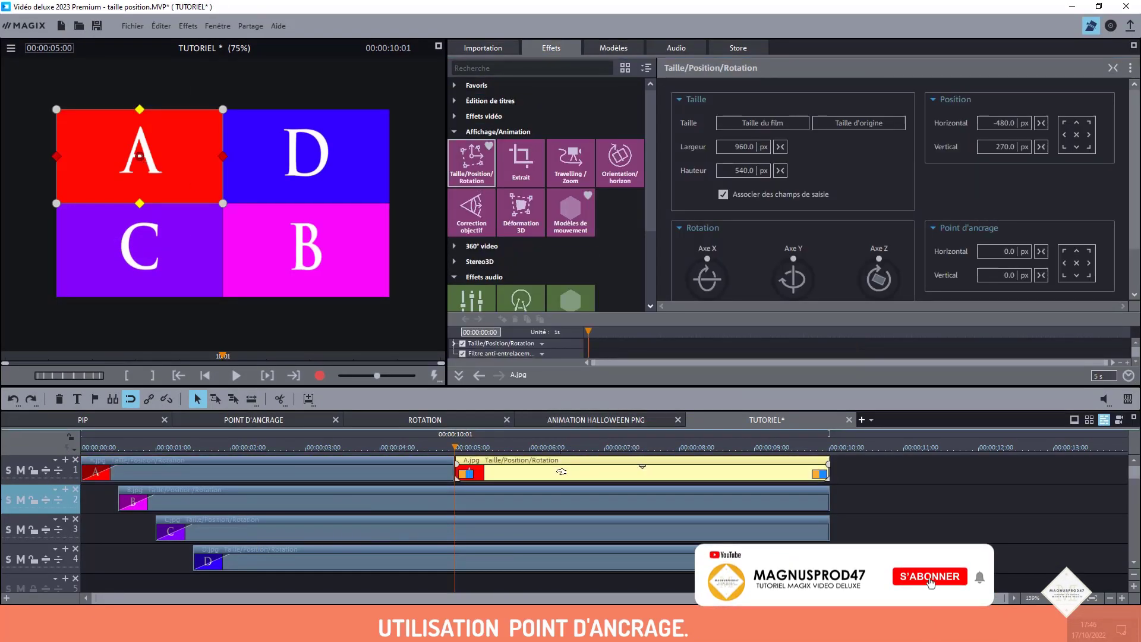
{"action": "left_click", "coordinate": [1064, 250]}
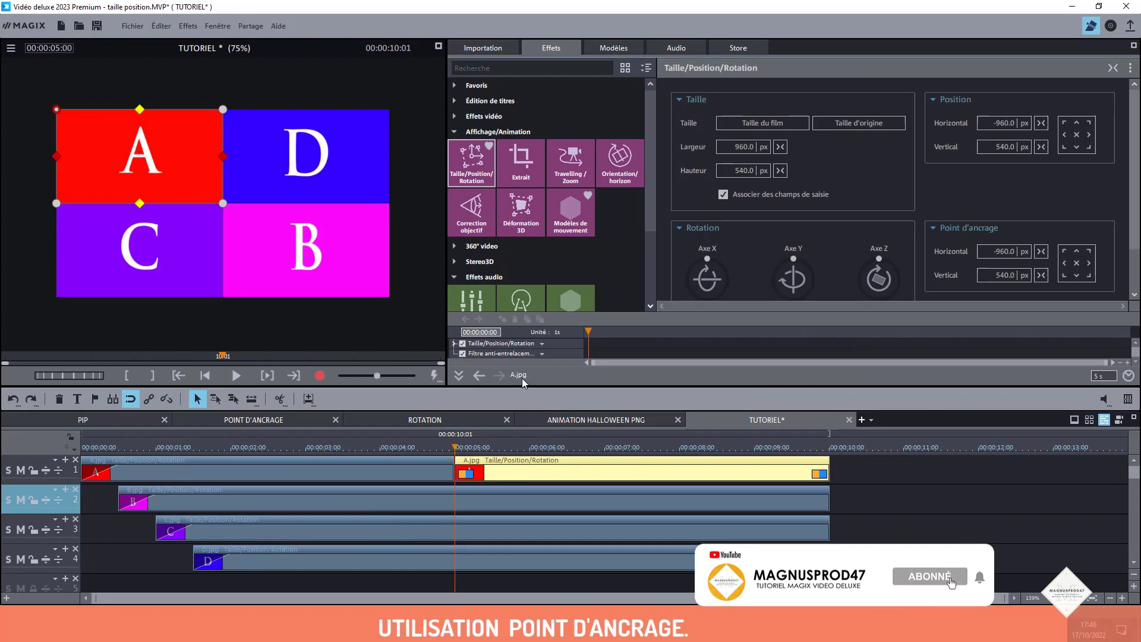
{"action": "left_click", "coordinate": [484, 343]}
{"action": "left_click", "coordinate": [504, 319]}
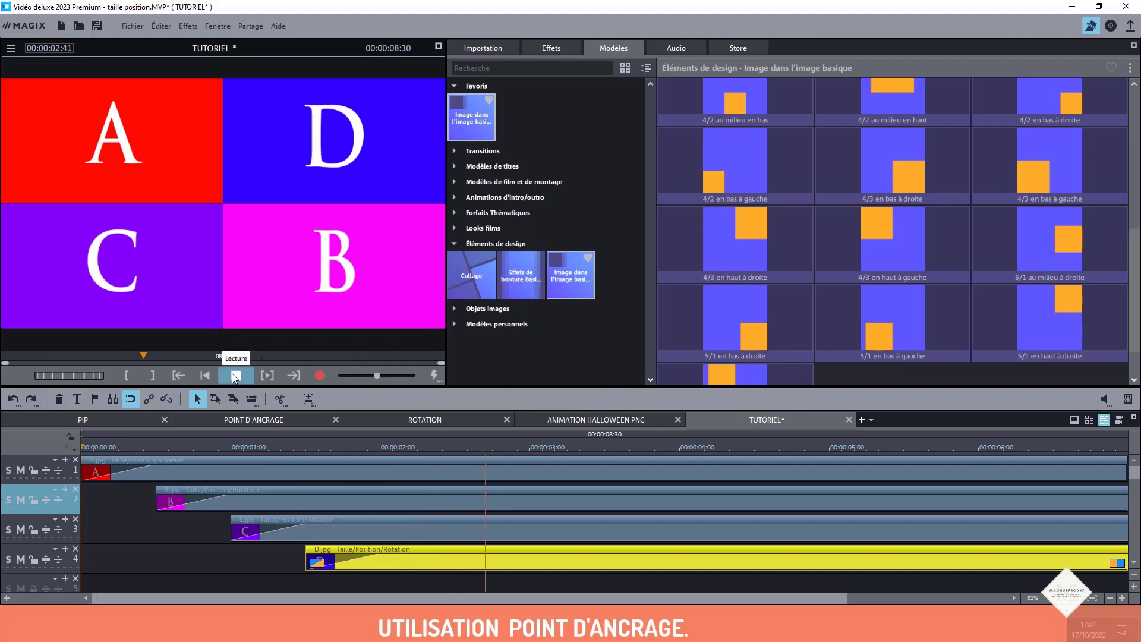
Stop playback and scrub forward to 00:00:02:08 to check the four images appearing in their quarters
{"action": "left_click", "coordinate": [235, 376]}
{"action": "left_click", "coordinate": [271, 447]}
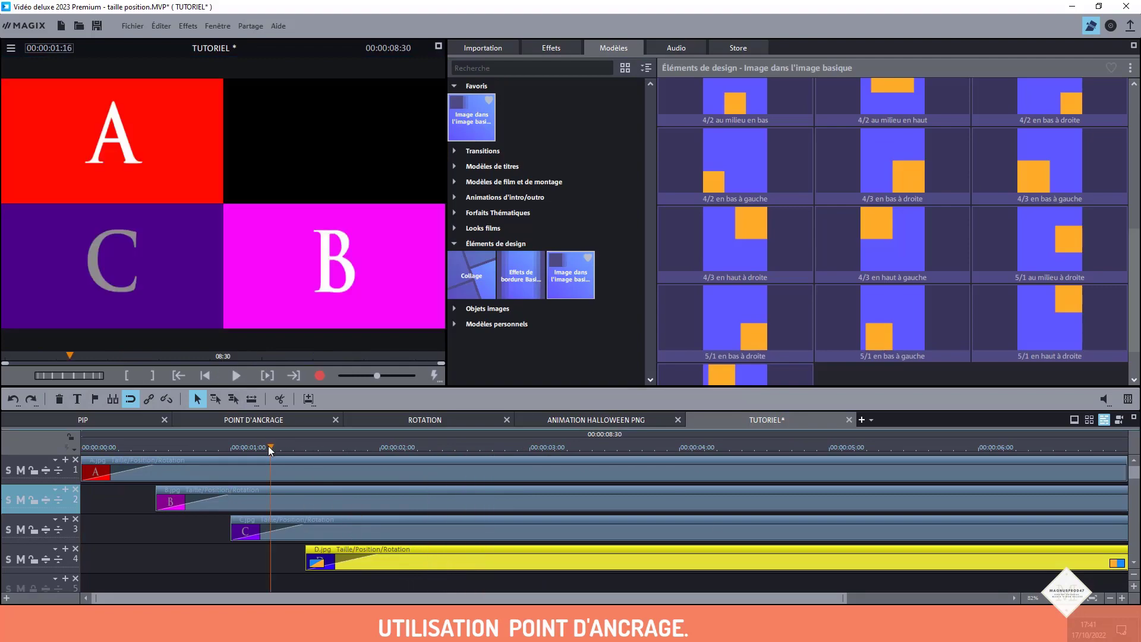
{"action": "left_click_drag", "start_coordinate": [270, 450], "coordinate": [399, 450]}
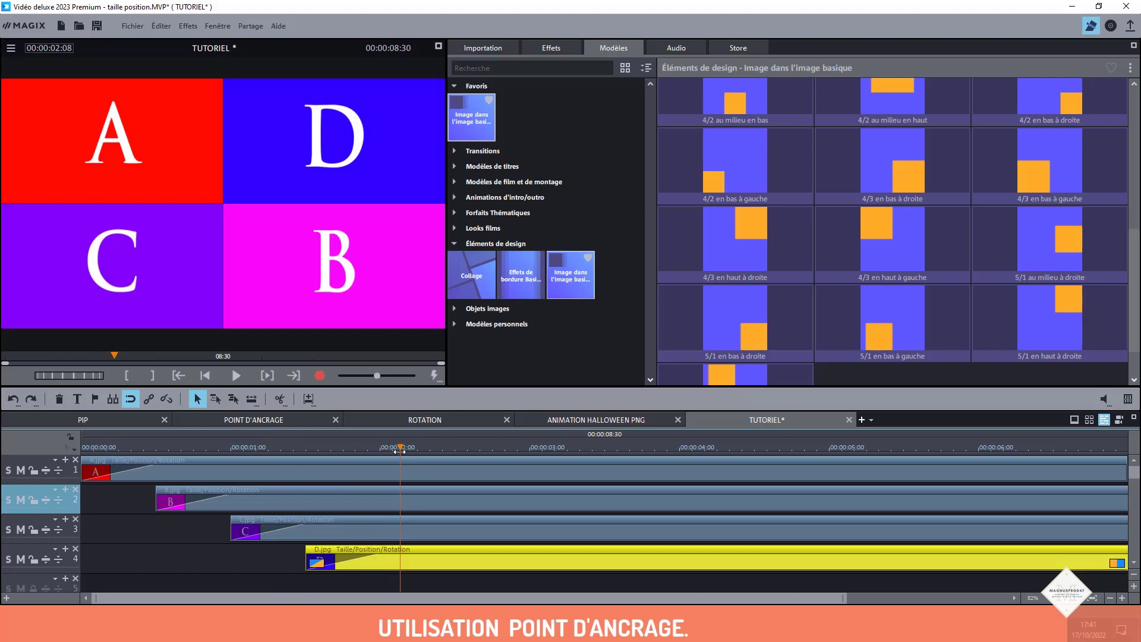
Show clip D's Taille/Position/Rotation settings and reduce the monitor preview to 75%
{"action": "left_click", "coordinate": [542, 53]}
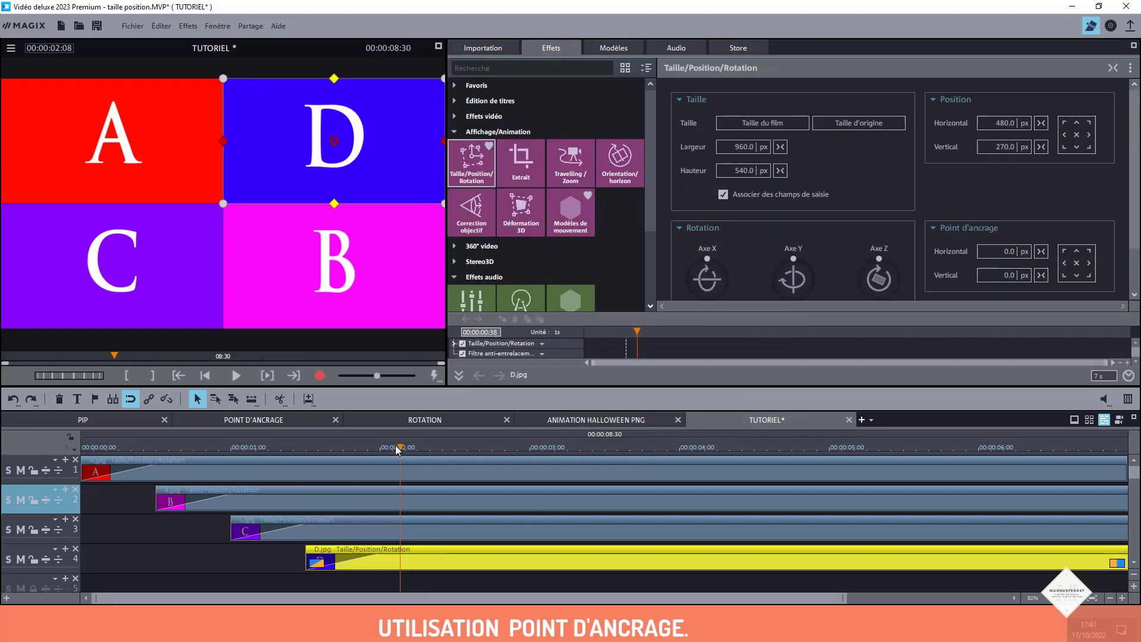
{"action": "left_click_drag", "start_coordinate": [397, 450], "coordinate": [401, 478]}
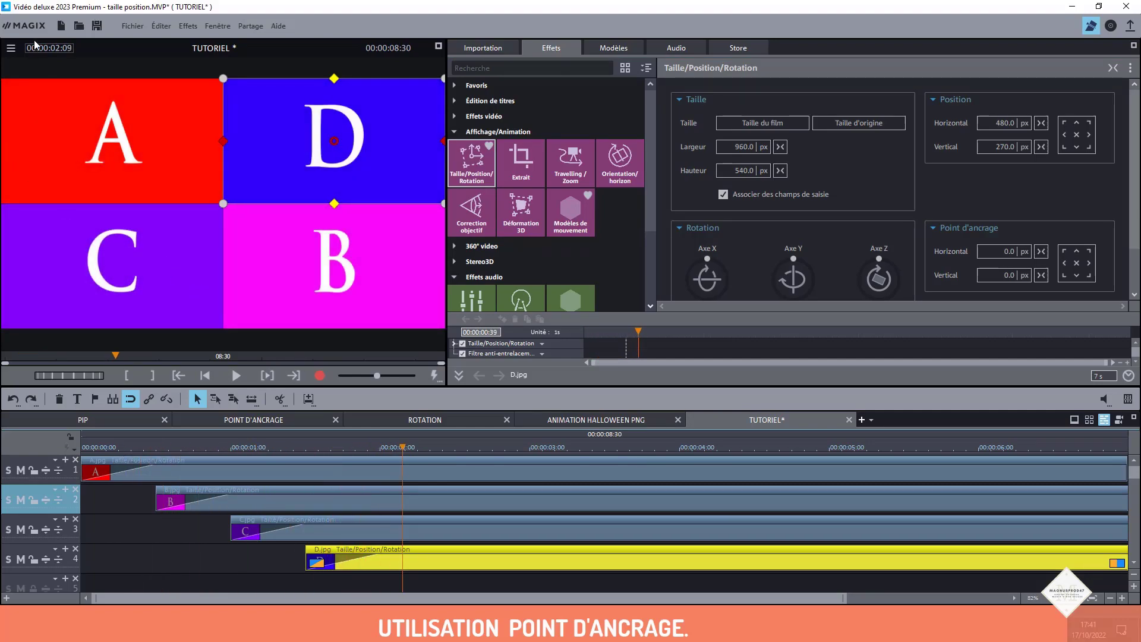
{"action": "left_click", "coordinate": [11, 49]}
{"action": "left_click", "coordinate": [51, 126]}
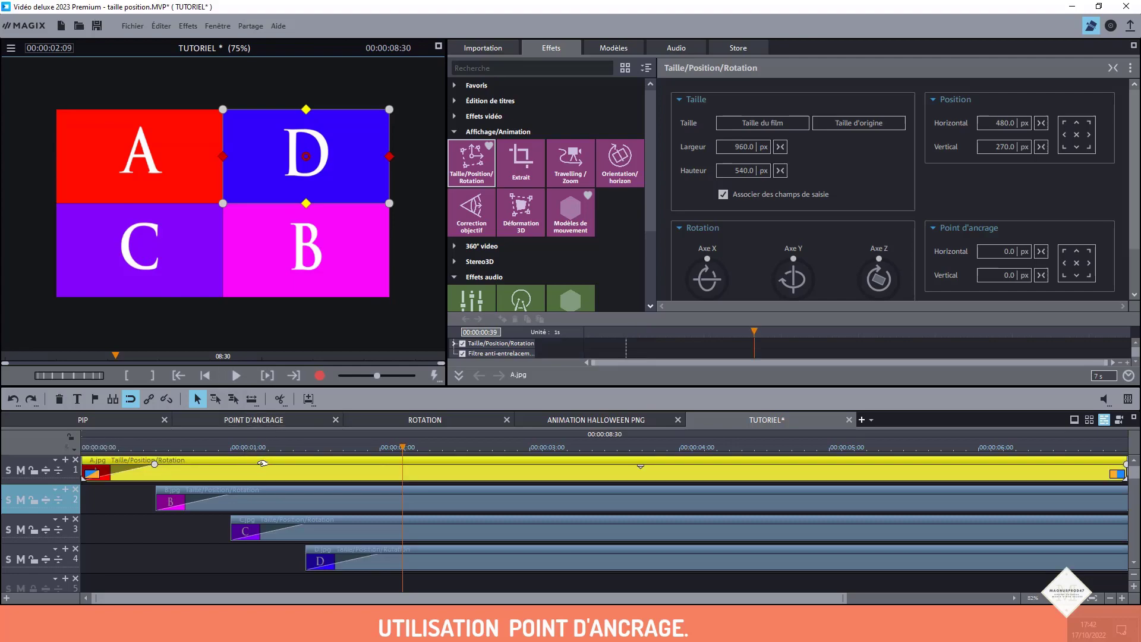
Add a Taille/Position/Rotation keyframe to clip A at 00:00:05:00
{"action": "left_click", "coordinate": [337, 474]}
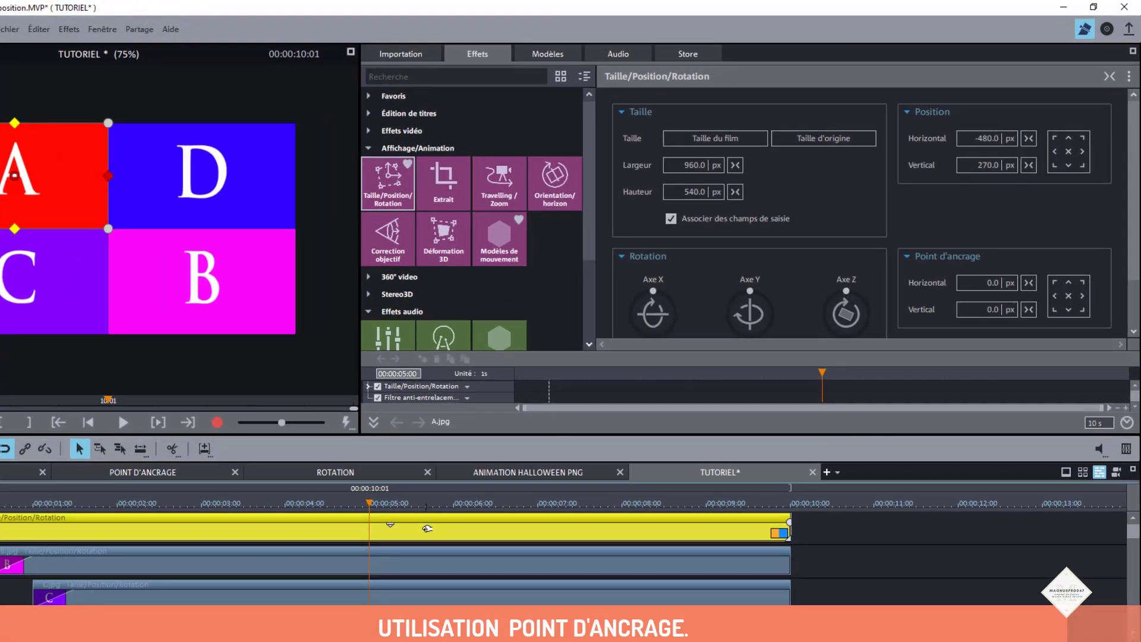
{"action": "left_click", "coordinate": [422, 388]}
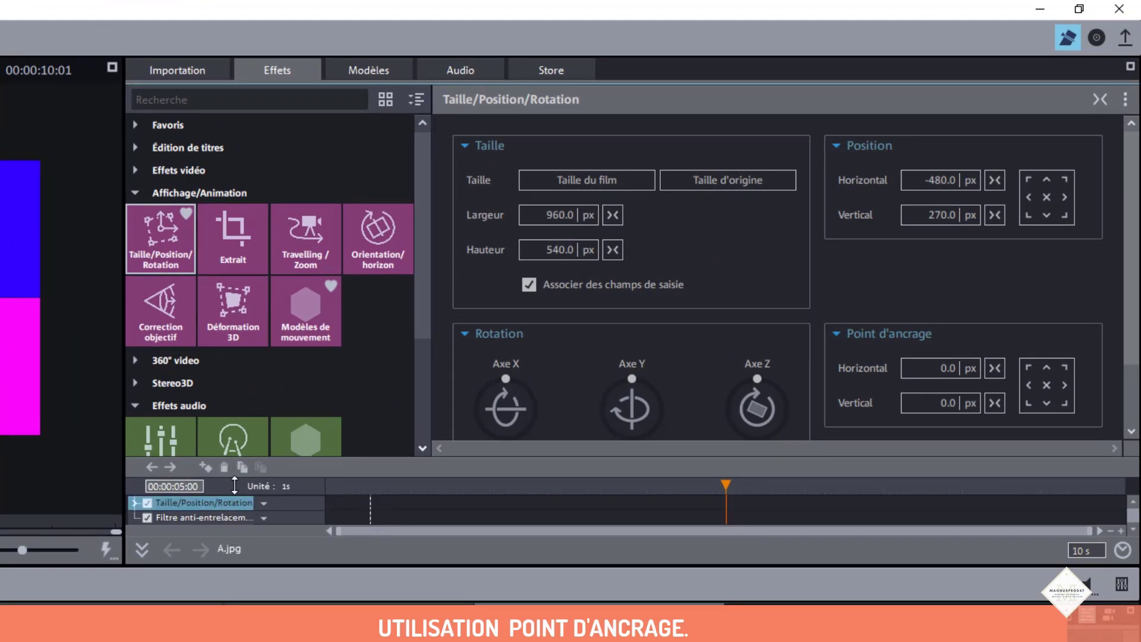
{"action": "left_click", "coordinate": [211, 470]}
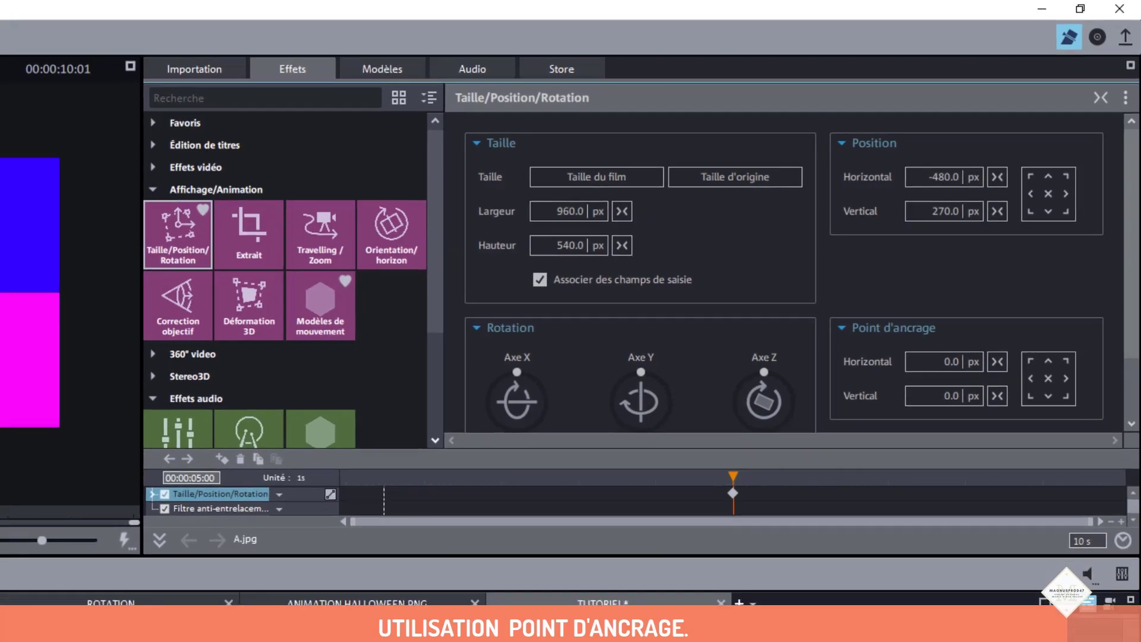
Try rotating clip A a quarter turn counter-clockwise around the Z axis at 00:00:06:00, then delete that keyframe
{"action": "left_click", "coordinate": [467, 497]}
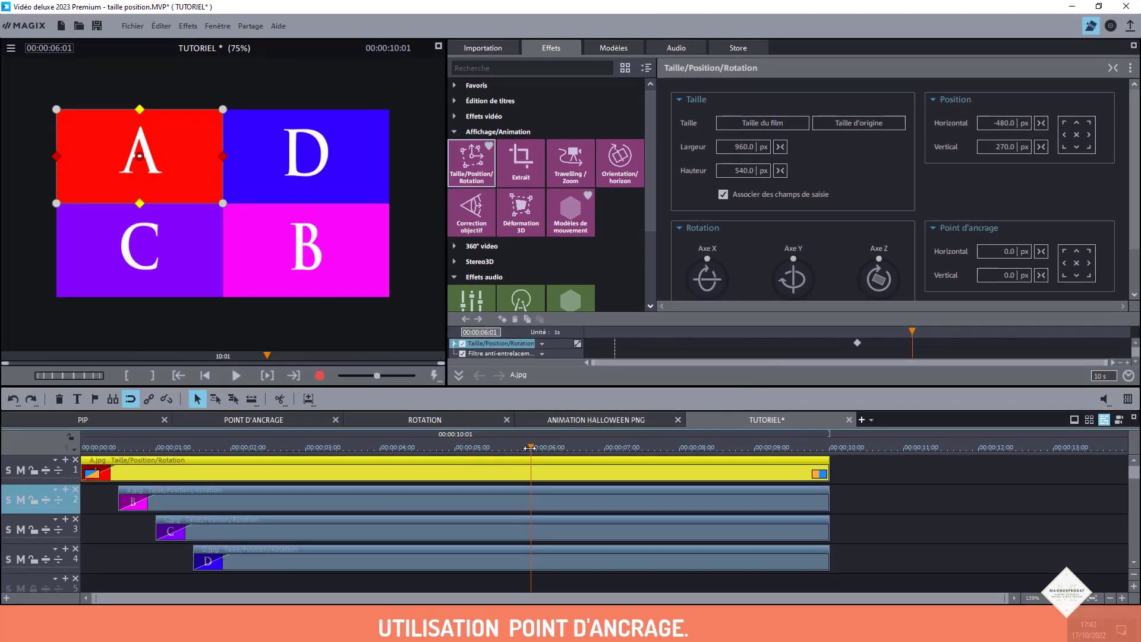
{"action": "key", "text": "Left"}
{"action": "left_click_drag", "start_coordinate": [882, 258], "coordinate": [891, 263]}
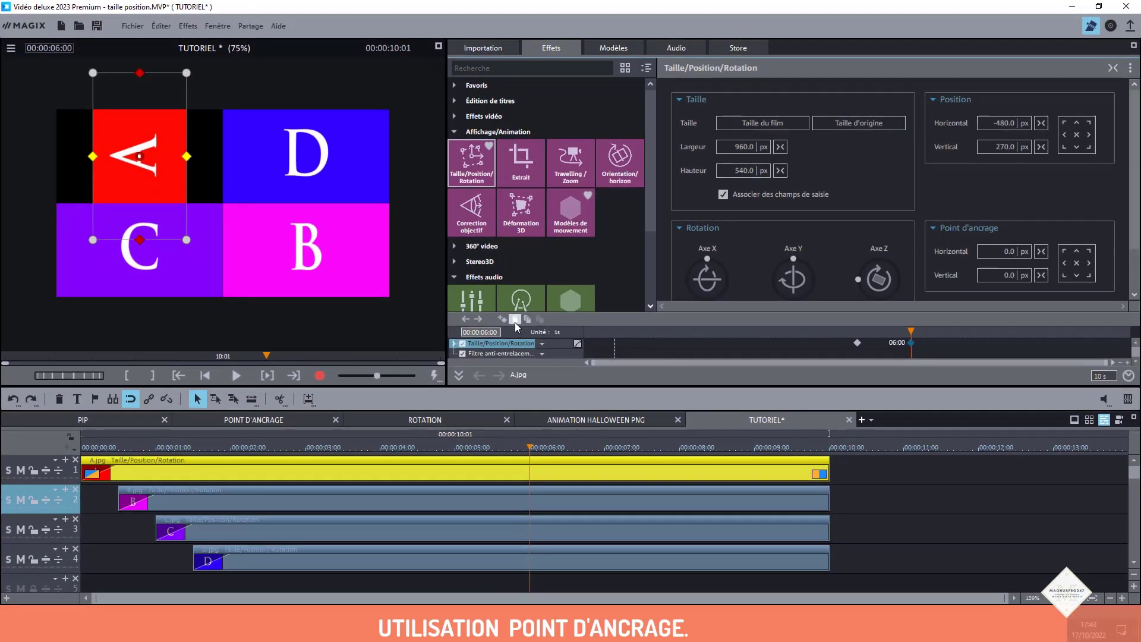
{"action": "left_click", "coordinate": [515, 322]}
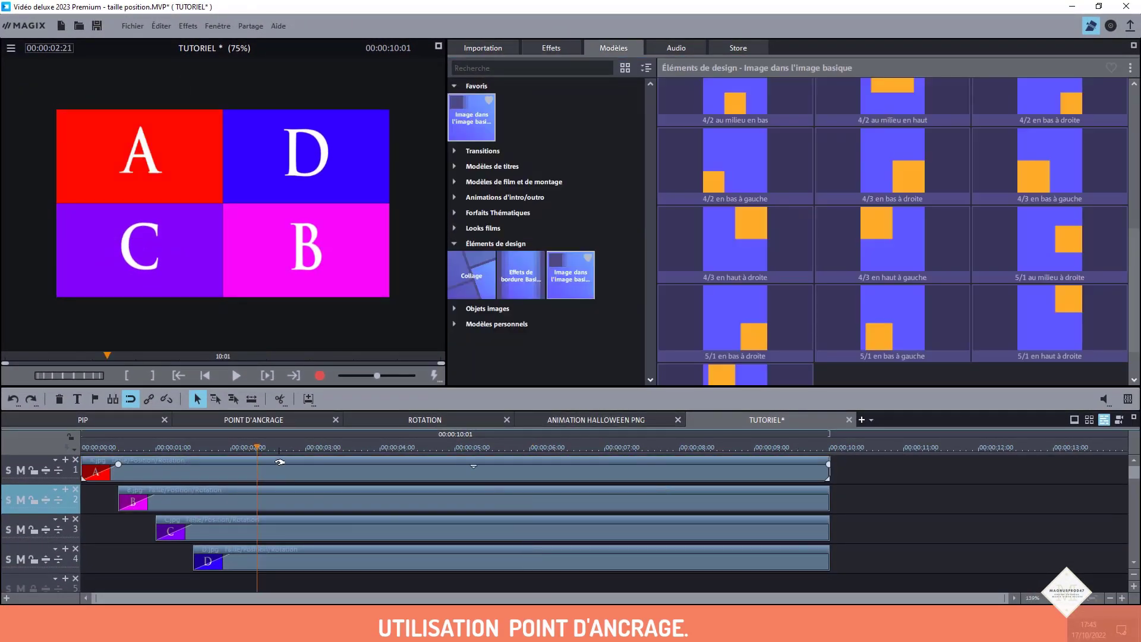
Split clip A at 00:00:05:00 and move the second segment's anchor point to its upper-left corner
{"action": "left_click_drag", "start_coordinate": [279, 461], "coordinate": [455, 459]}
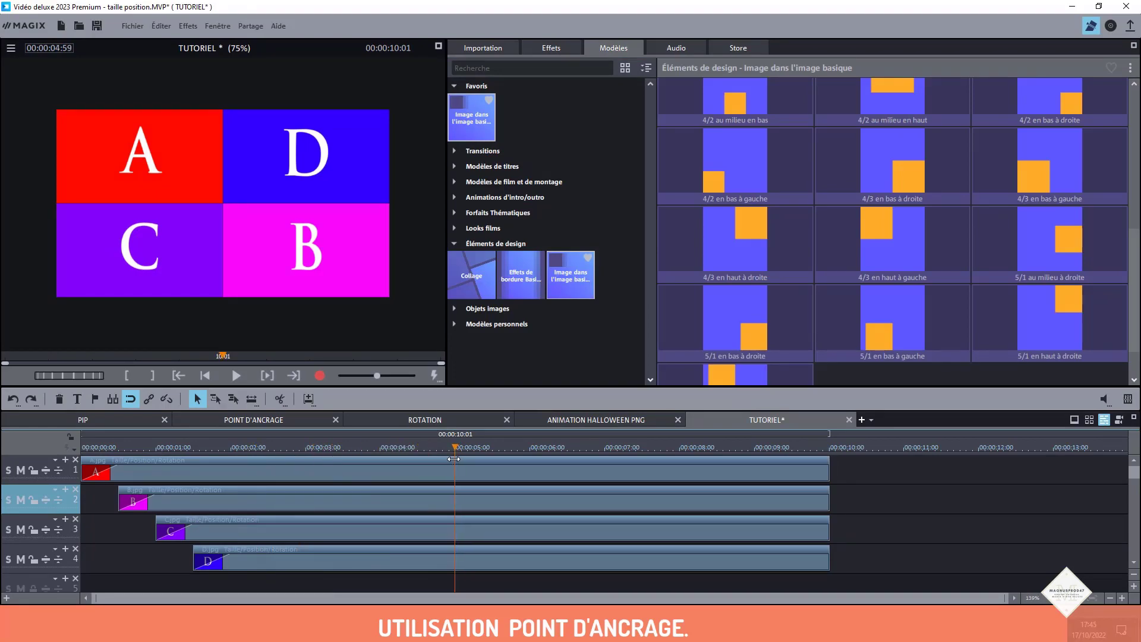
{"action": "left_click", "coordinate": [507, 470]}
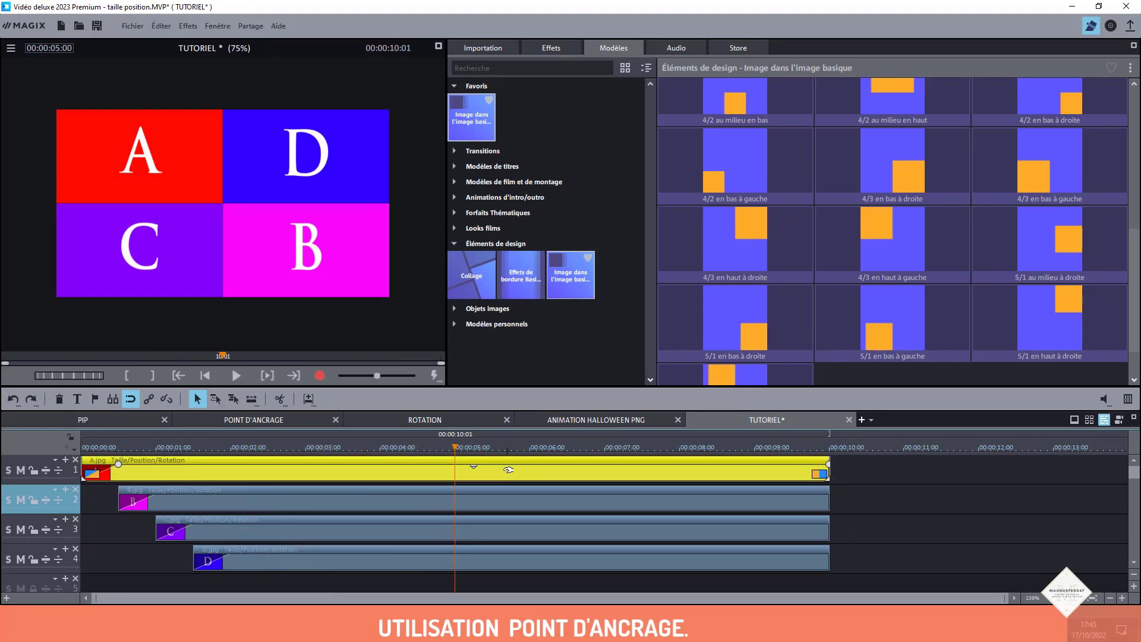
{"action": "left_click", "coordinate": [565, 47]}
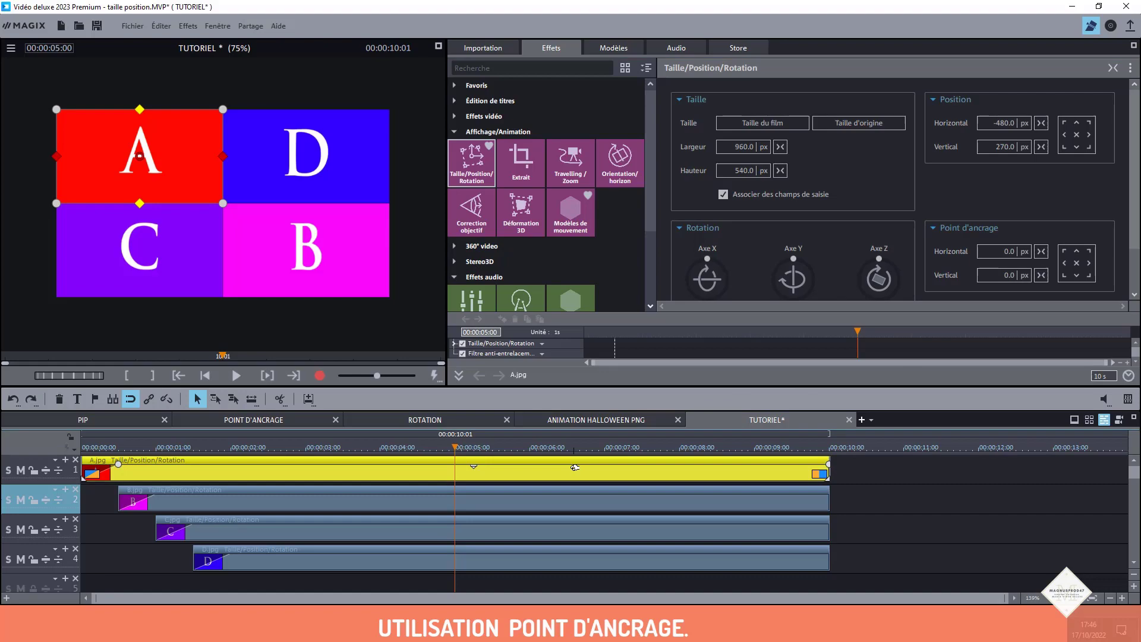
{"action": "key", "text": "t"}
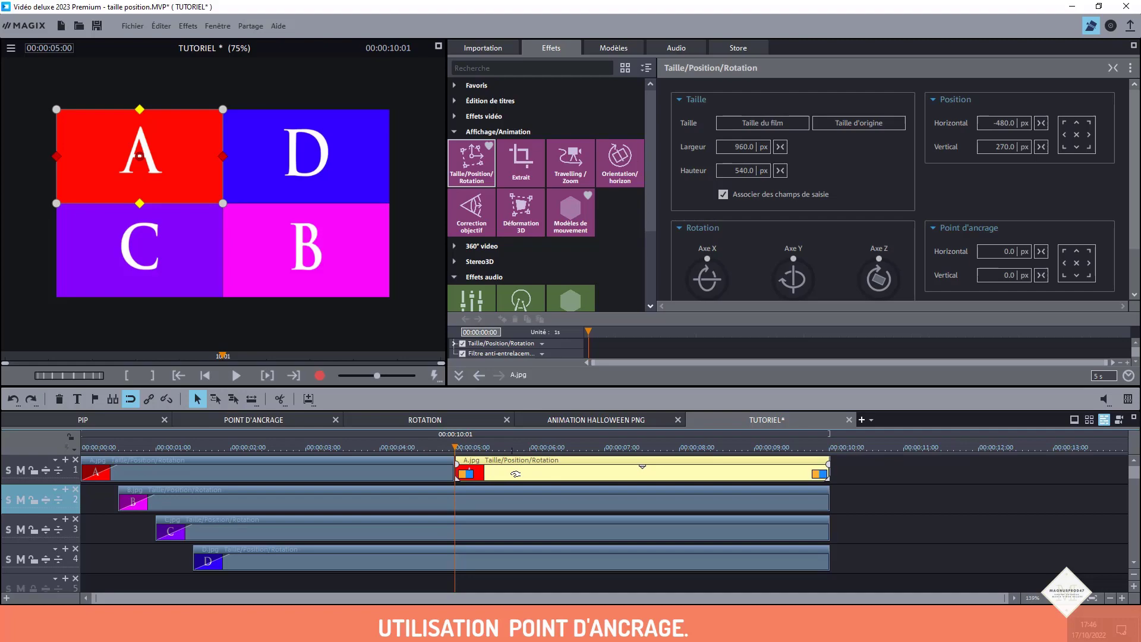
{"action": "left_click", "coordinate": [1064, 252]}
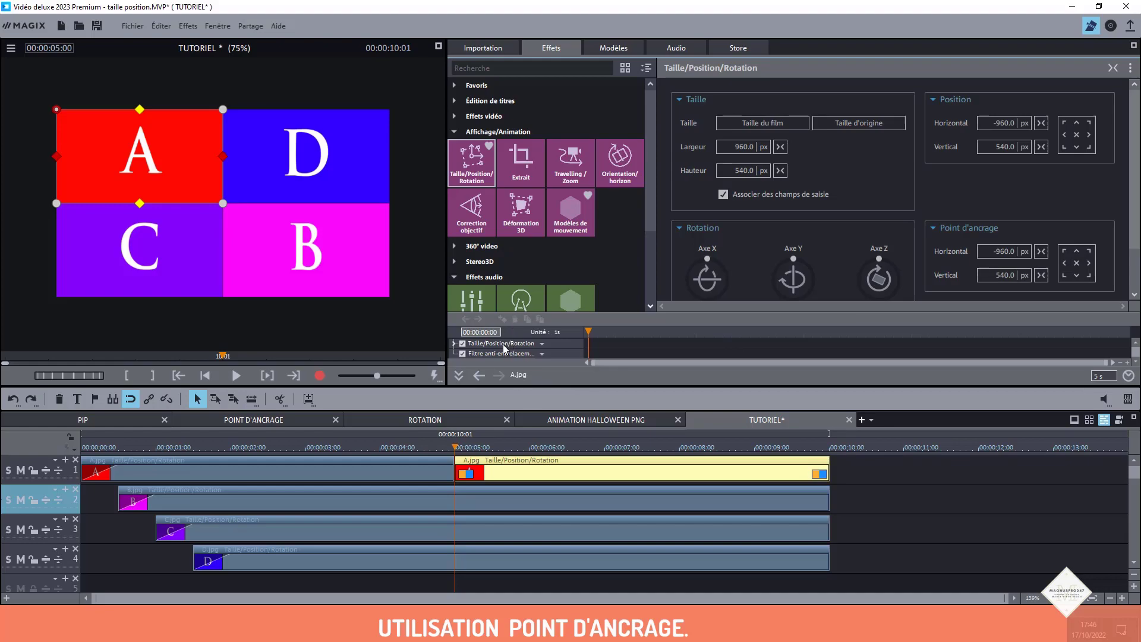
Keyframe a smoothed Z-axis rotation of clip A's second segment, starting at 00:00:05:00 and reaching -90° at 00:00:06:00
{"action": "left_click", "coordinate": [502, 344]}
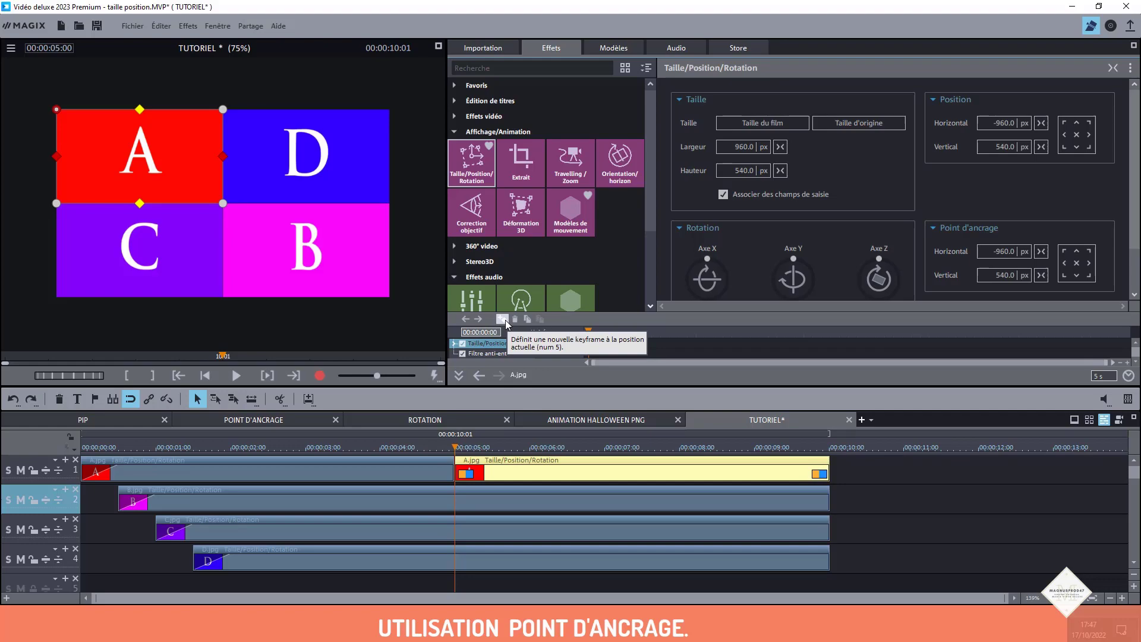
{"action": "key", "text": "5"}
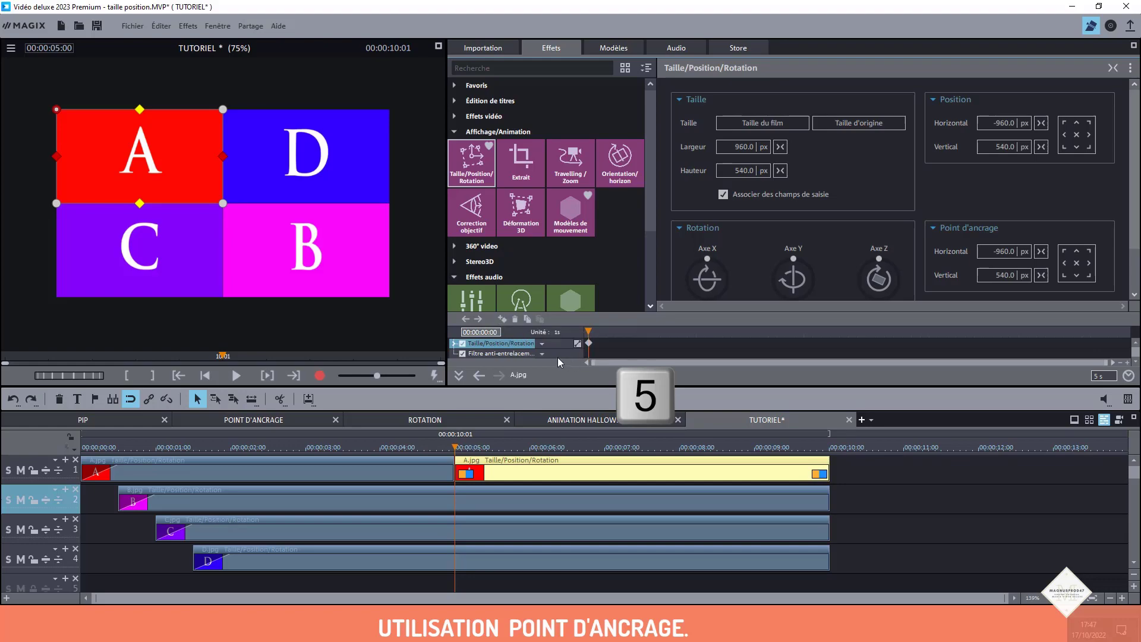
{"action": "left_click", "coordinate": [529, 448]}
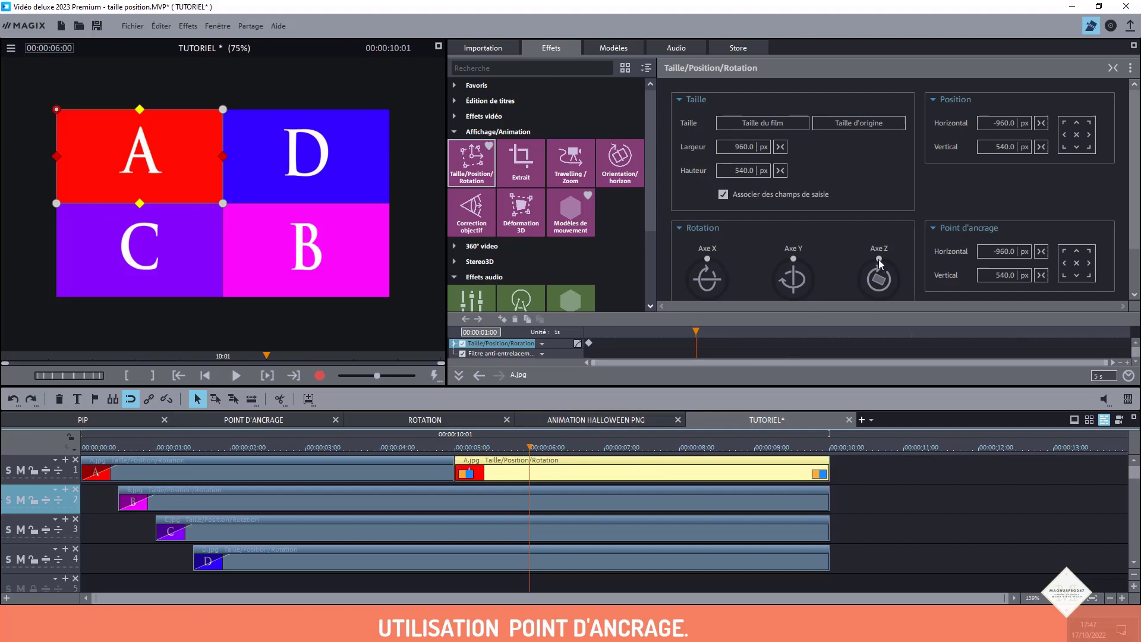
{"action": "left_click_drag", "start_coordinate": [879, 262], "coordinate": [851, 279]}
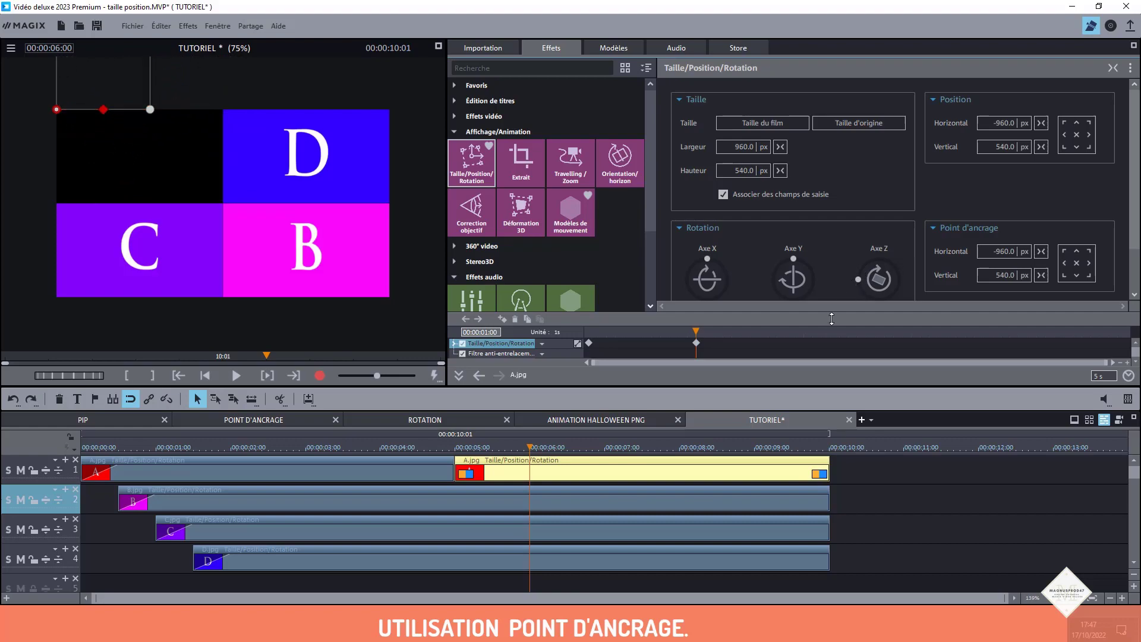
{"action": "left_click_drag", "start_coordinate": [1135, 235], "coordinate": [1136, 269]}
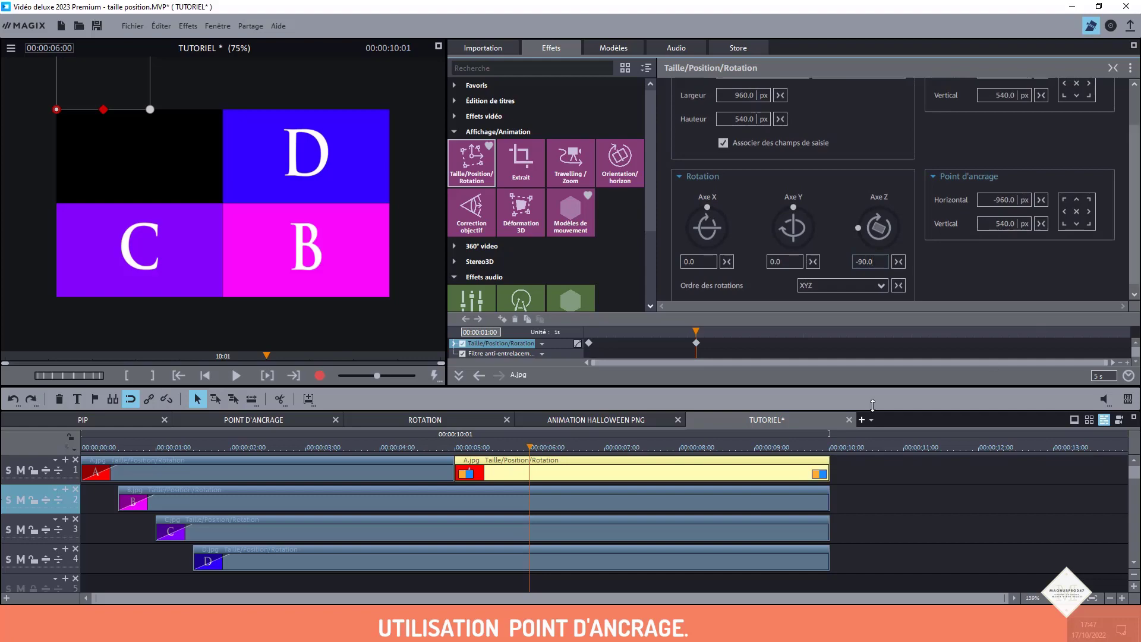
{"action": "left_click", "coordinate": [577, 344]}
Play the sequence from the start to check the rotation of clip A's second segment
{"action": "left_click_drag", "start_coordinate": [529, 450], "coordinate": [81, 460]}
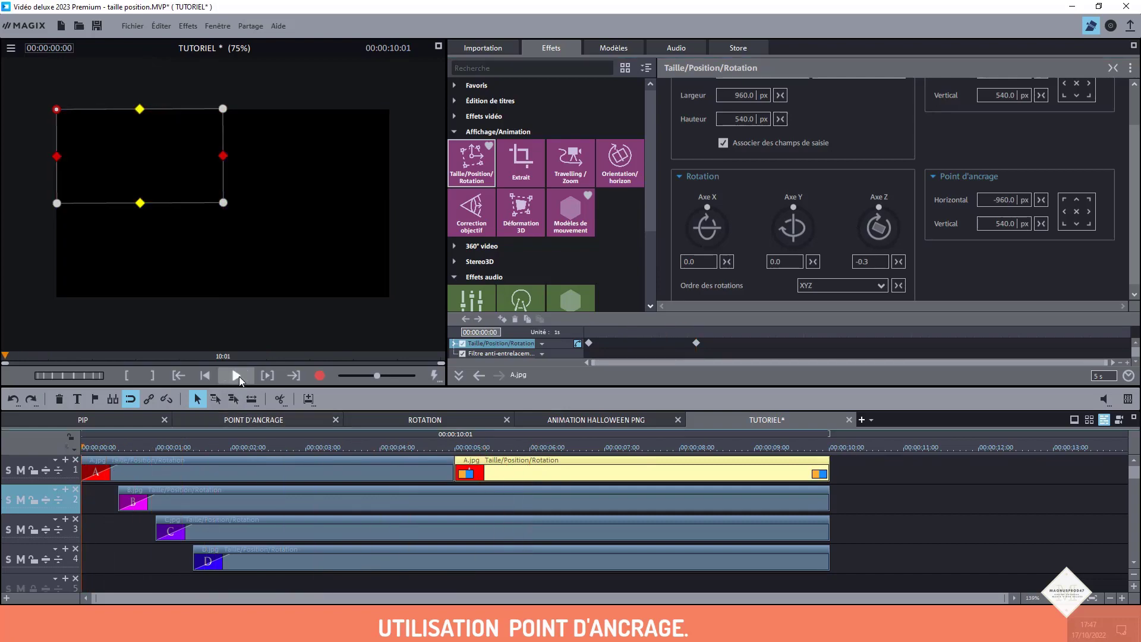
{"action": "left_click", "coordinate": [240, 379]}
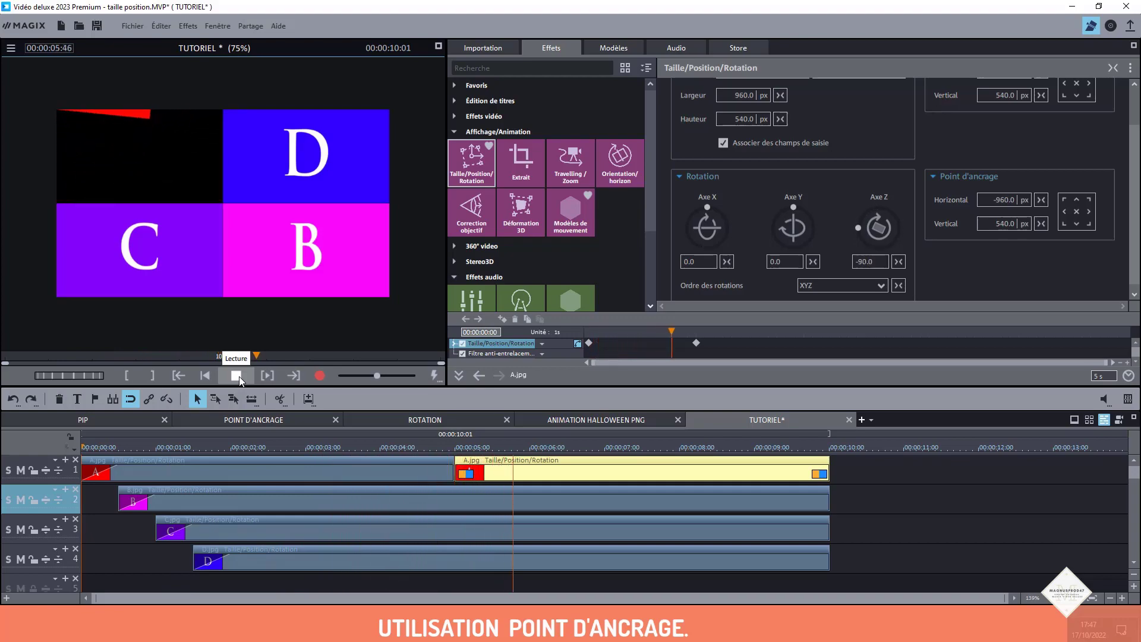
{"action": "left_click", "coordinate": [240, 379]}
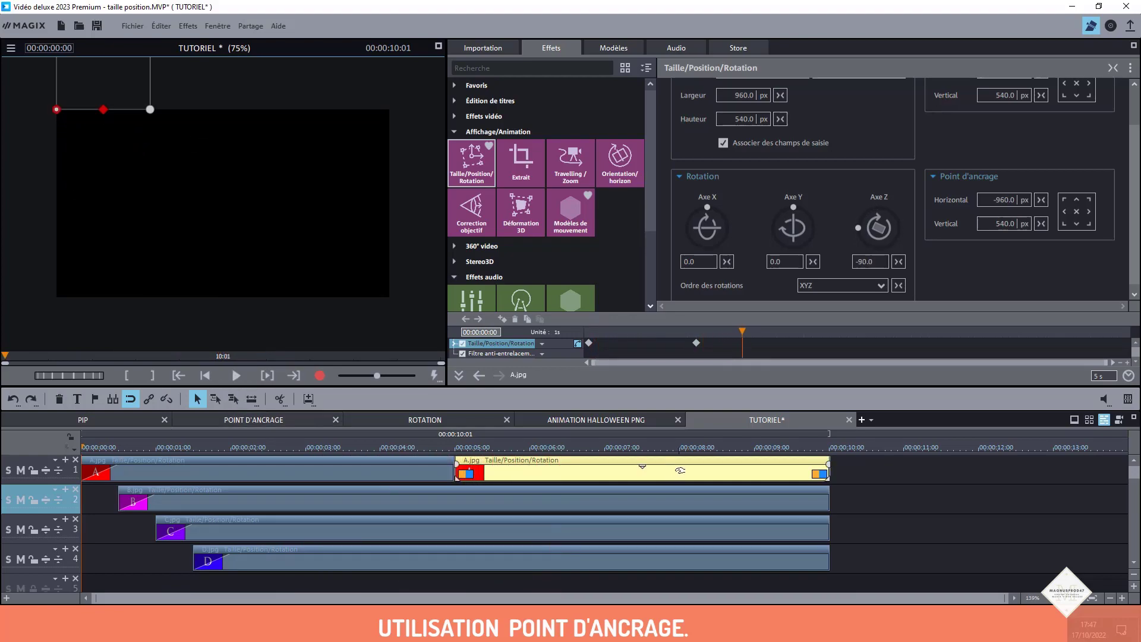
Trim the end of clip A's second segment to just after its 00:00:06:00 keyframe
{"action": "left_click", "coordinate": [455, 450]}
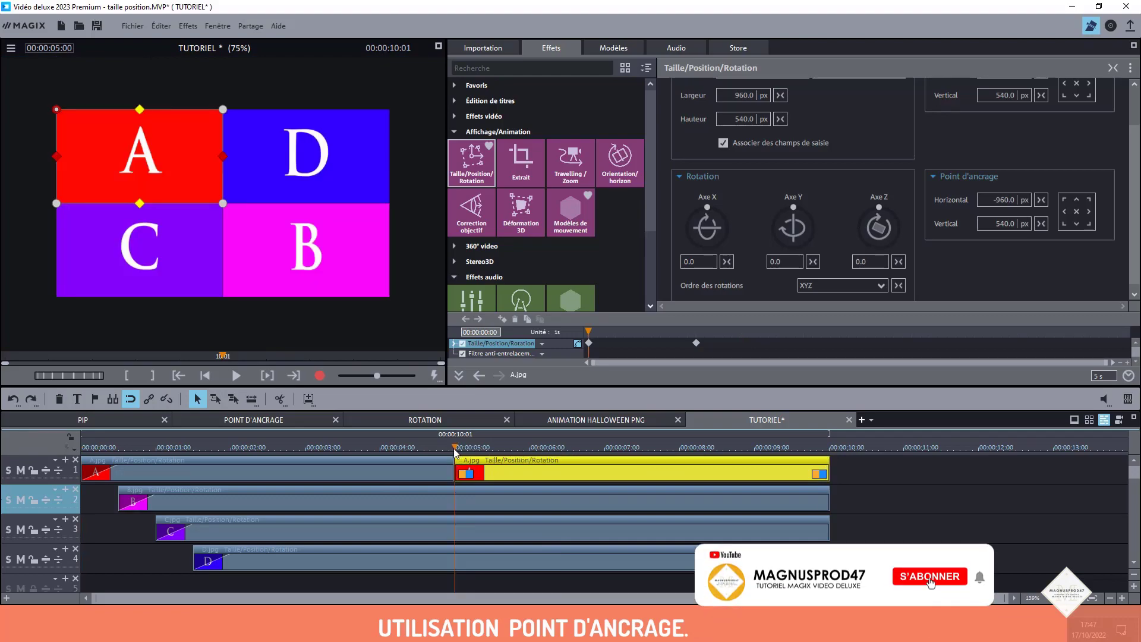
{"action": "left_click", "coordinate": [532, 449]}
{"action": "left_click", "coordinate": [530, 449]}
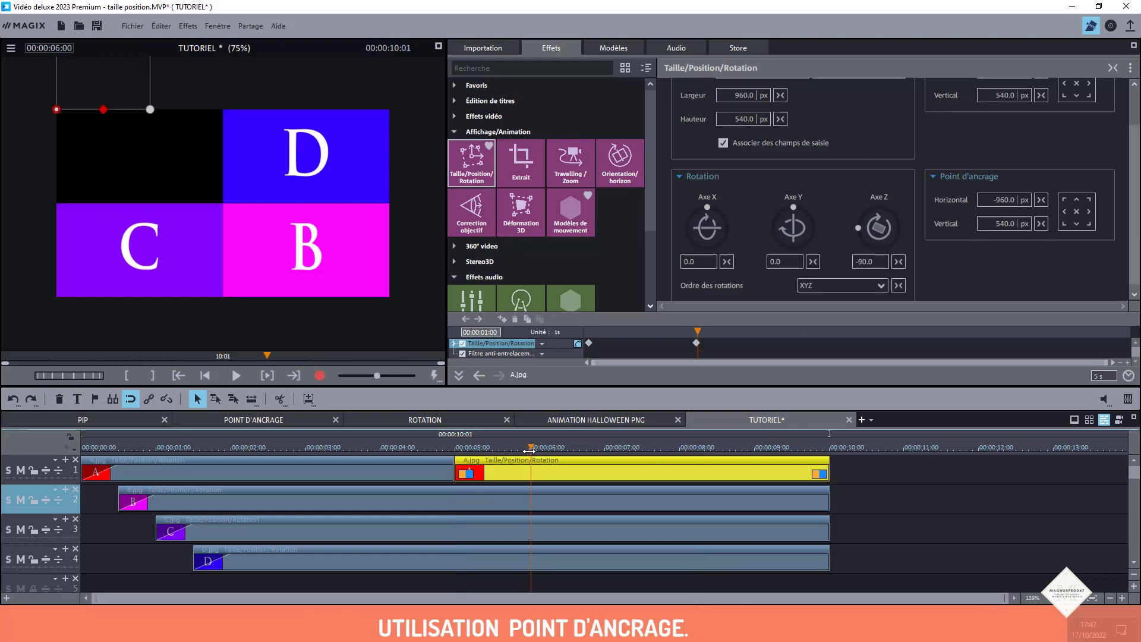
{"action": "left_click", "coordinate": [555, 500]}
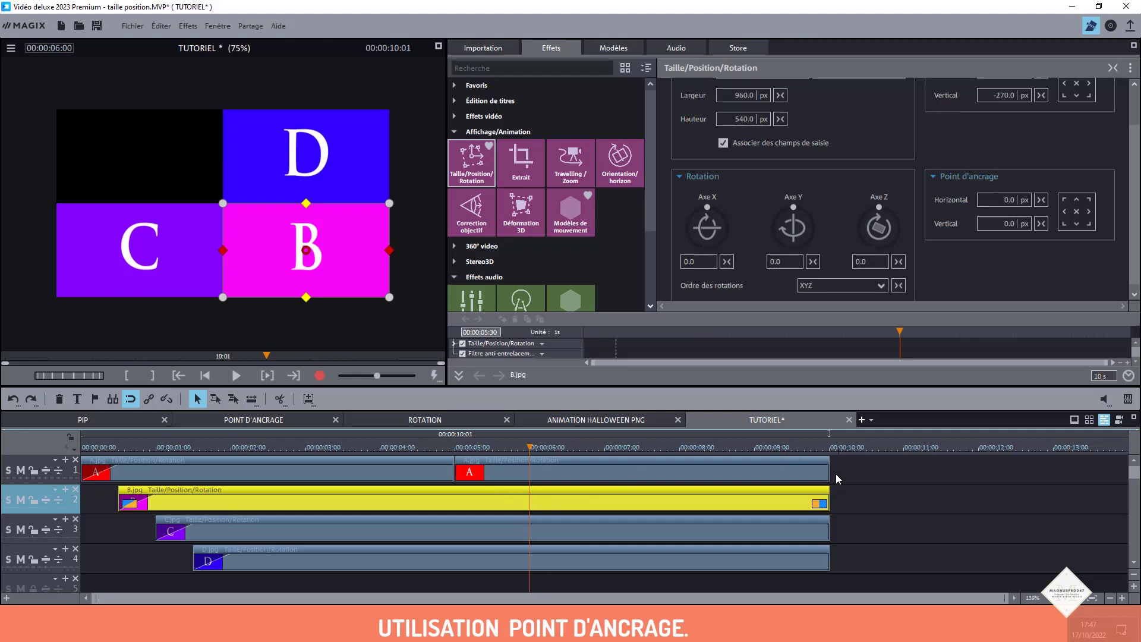
{"action": "left_click_drag", "start_coordinate": [828, 469], "coordinate": [539, 472]}
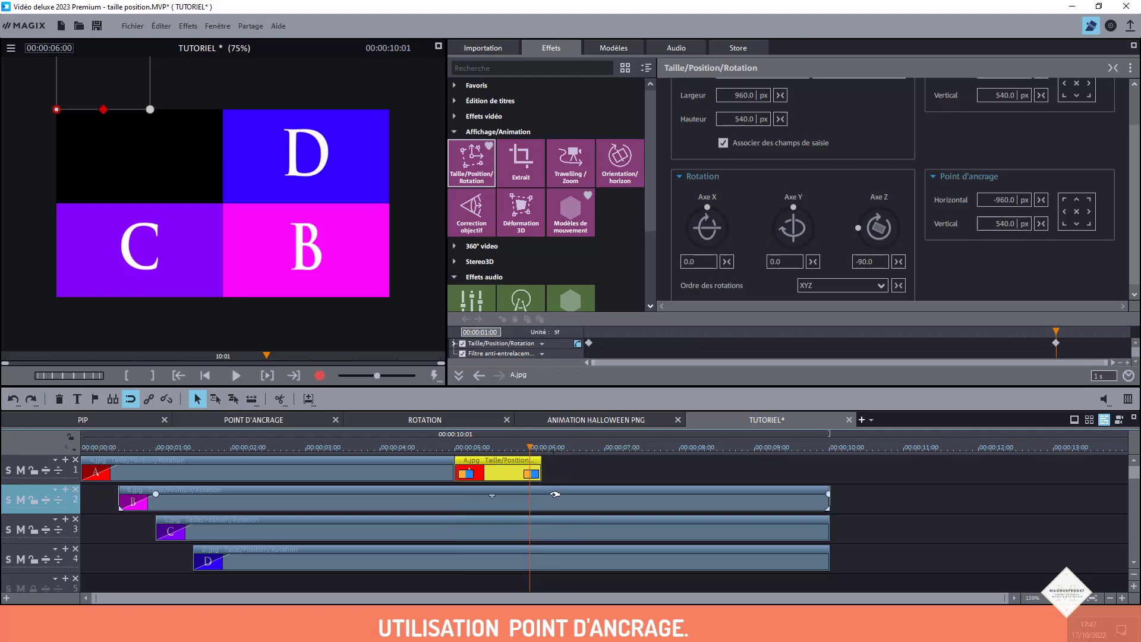
Split clip B at 00:00:06:00 and move the second segment's anchor point to its lower-right corner
{"action": "left_click", "coordinate": [554, 494]}
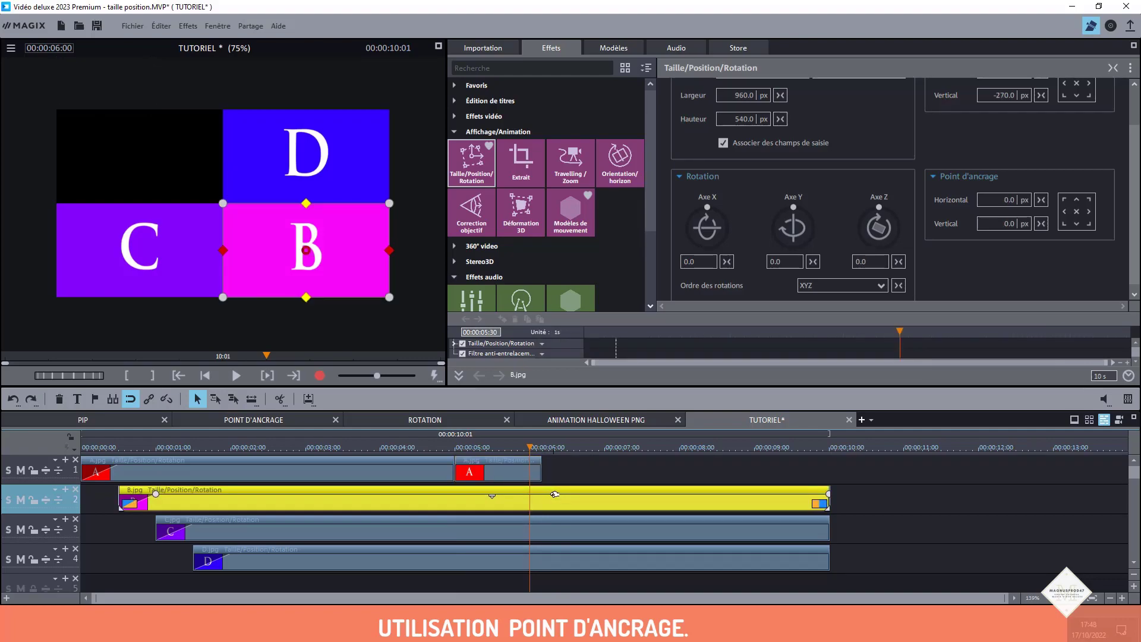
{"action": "key", "text": "t"}
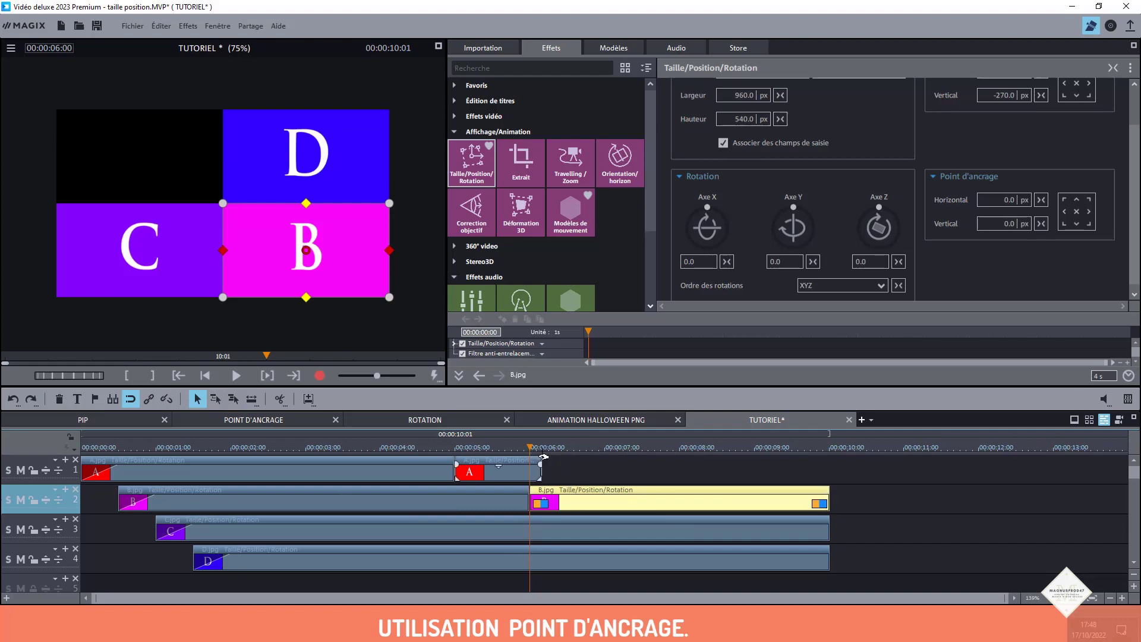
{"action": "left_click_drag", "start_coordinate": [529, 447], "coordinate": [531, 446]}
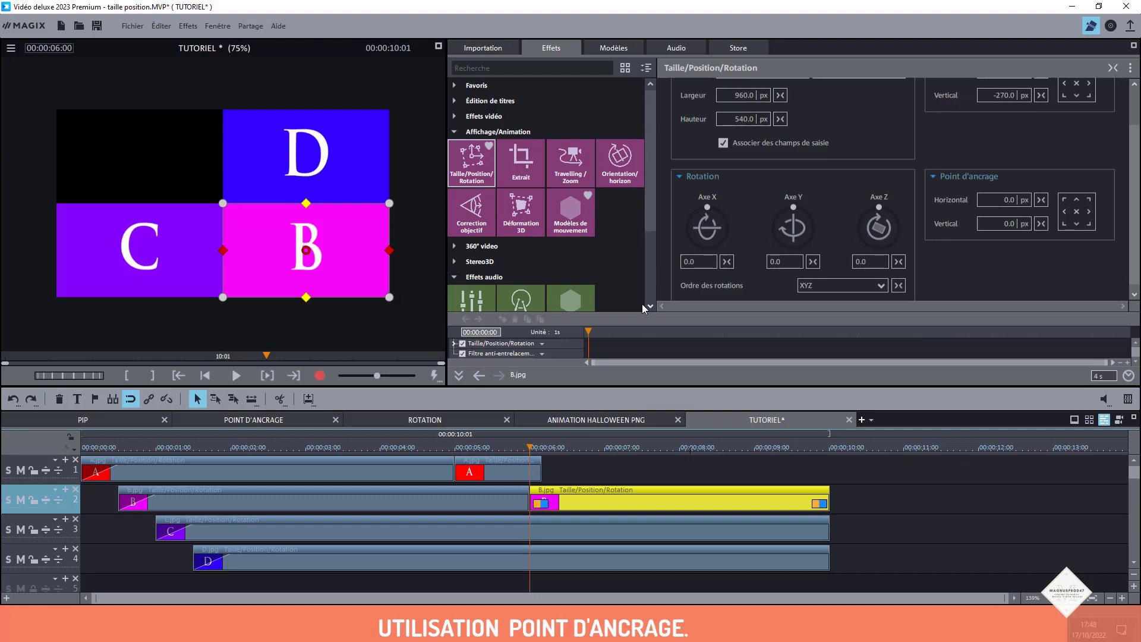
{"action": "left_click", "coordinate": [1091, 222]}
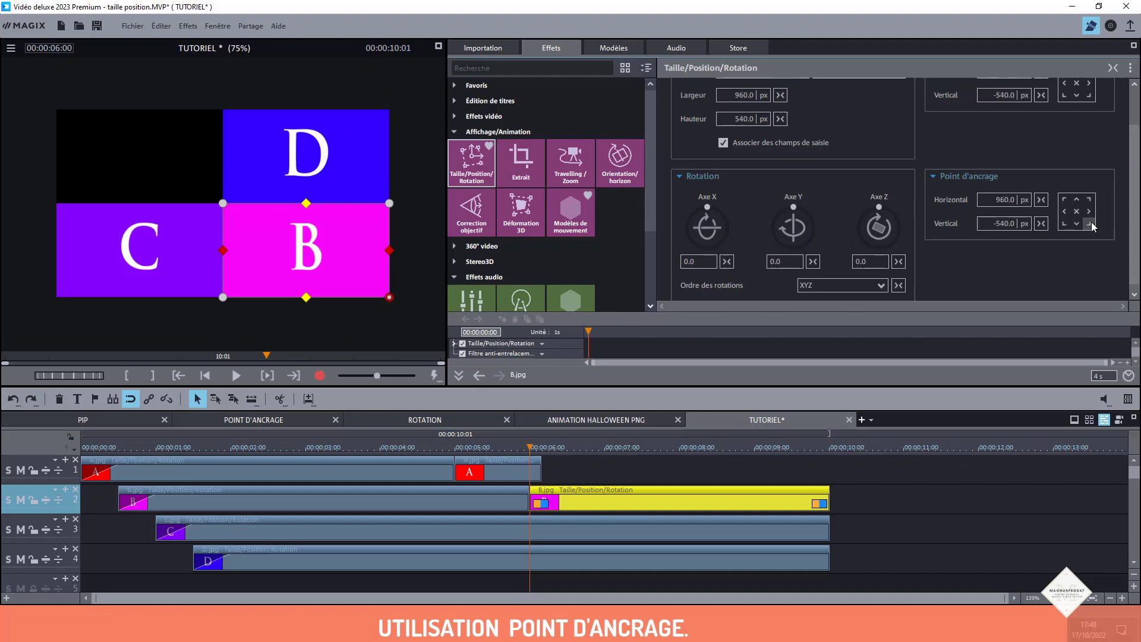
Keyframe clip B's second segment with a smoothed Z rotation from 00:00:06:00 to -95.2° at 00:00:07:00, and trim its end just past the last keyframe
{"action": "left_click", "coordinate": [485, 345]}
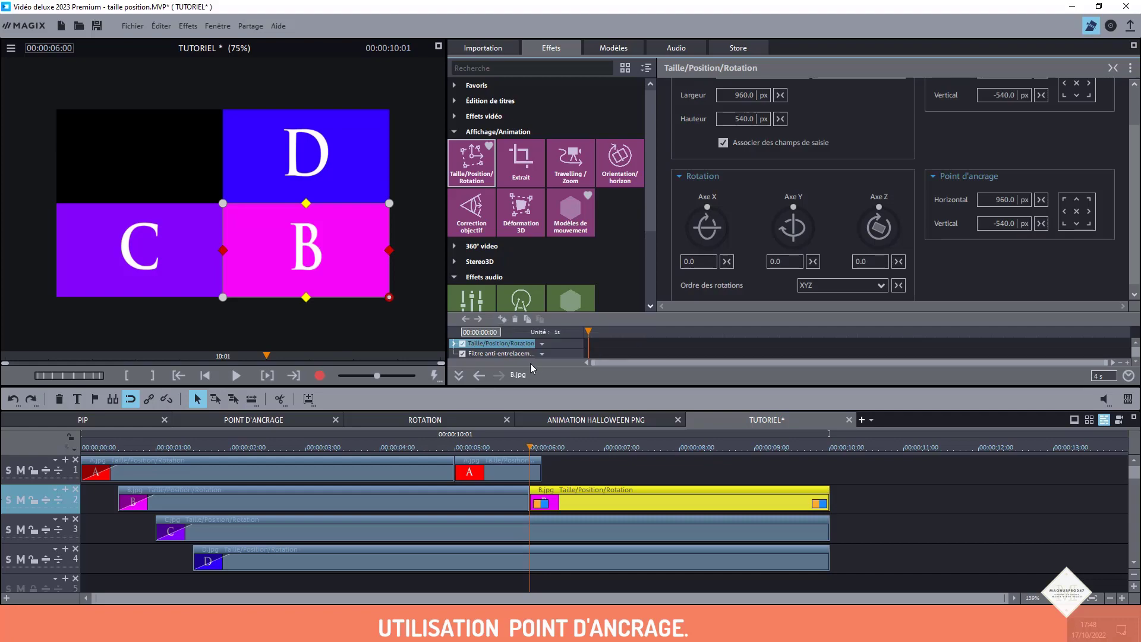
{"action": "key", "text": "KP_5"}
{"action": "left_click", "coordinate": [577, 344]}
{"action": "left_click", "coordinate": [605, 450]}
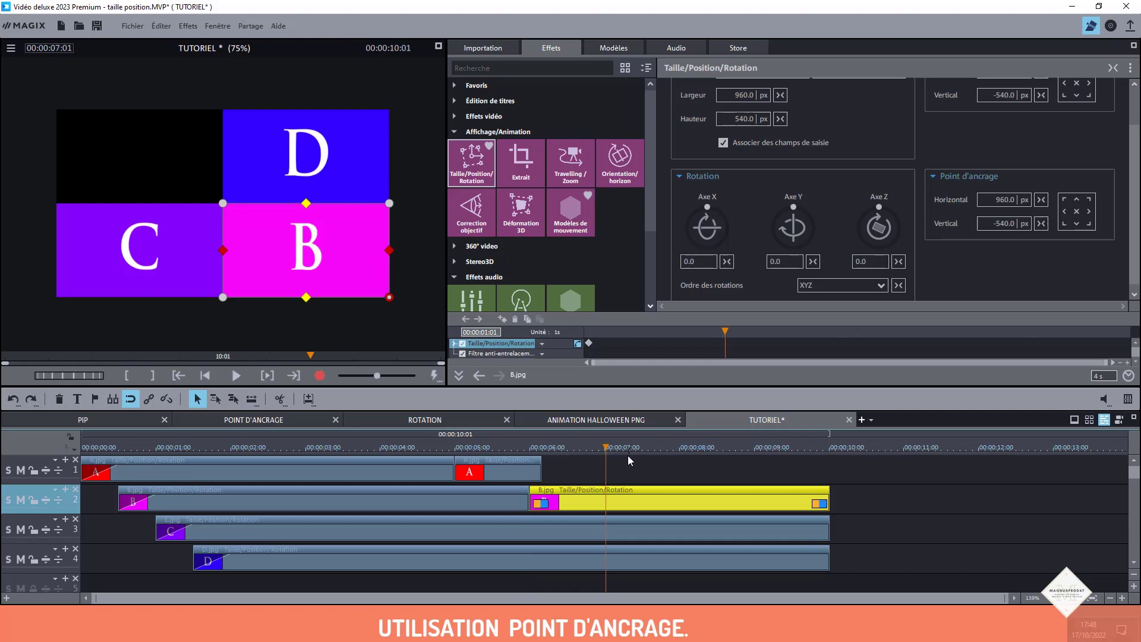
{"action": "key", "text": "Left"}
{"action": "left_click_drag", "start_coordinate": [875, 207], "coordinate": [859, 230]}
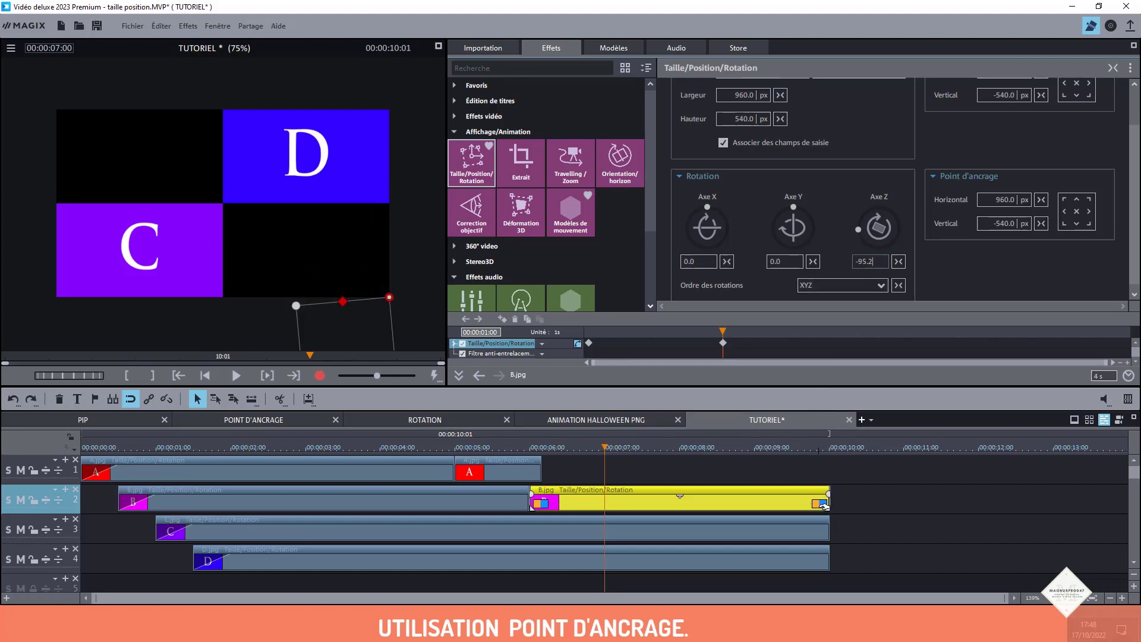
{"action": "left_click_drag", "start_coordinate": [822, 503], "coordinate": [615, 496]}
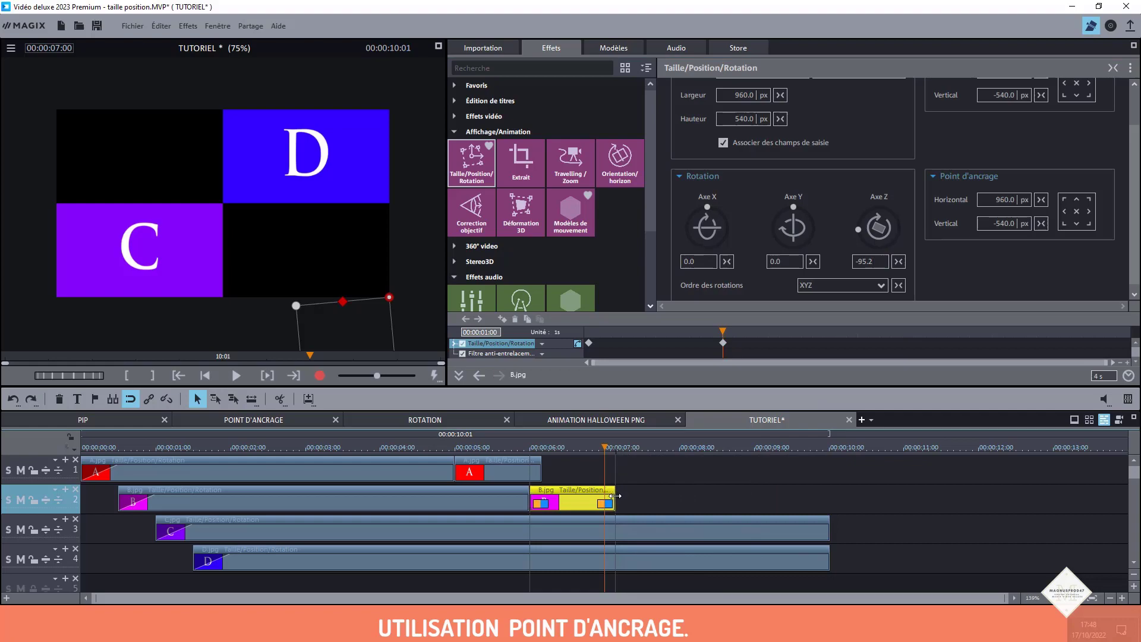
{"action": "left_click", "coordinate": [660, 498]}
Play the sequence from 00:00:04:33 to check the exits of clips A and B
{"action": "left_click_drag", "start_coordinate": [604, 446], "coordinate": [421, 445]}
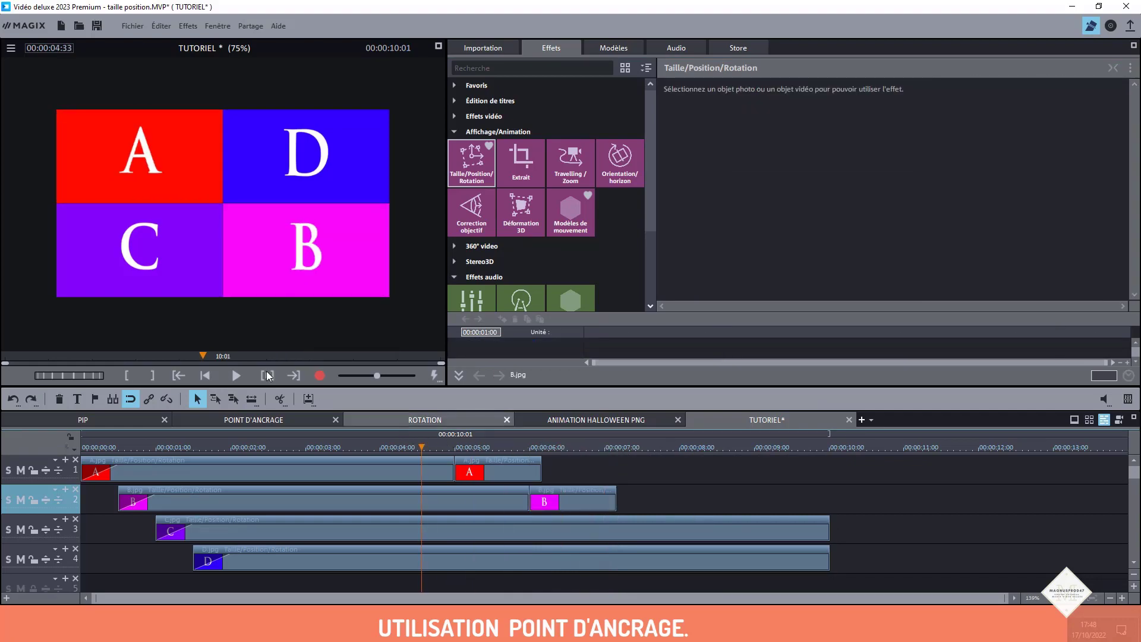
{"action": "left_click", "coordinate": [244, 376]}
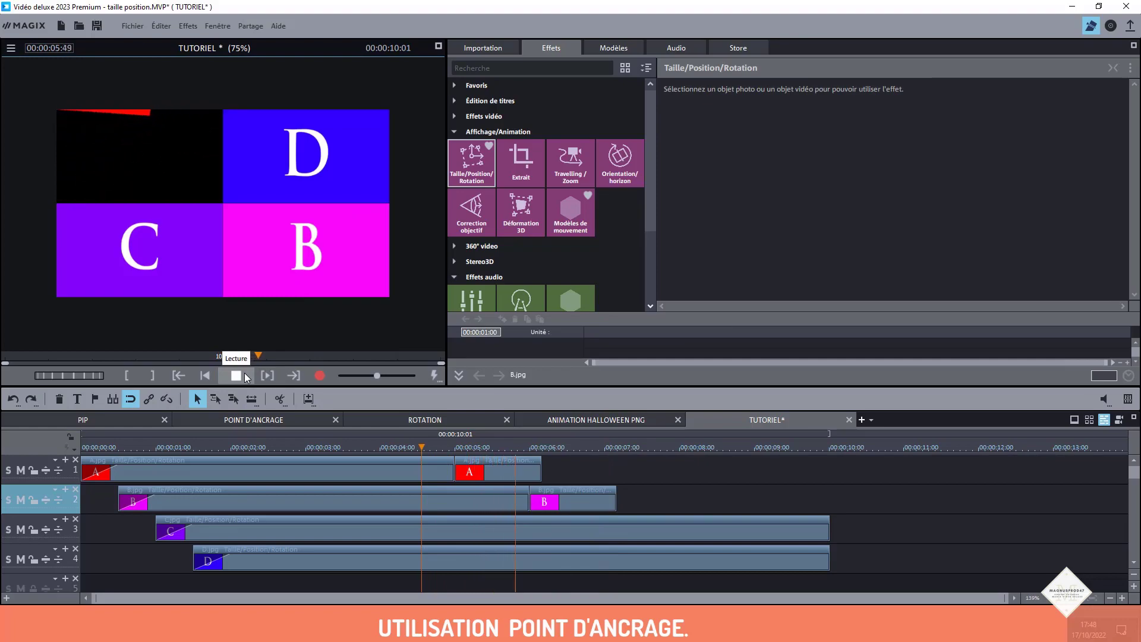
{"action": "left_click", "coordinate": [244, 374]}
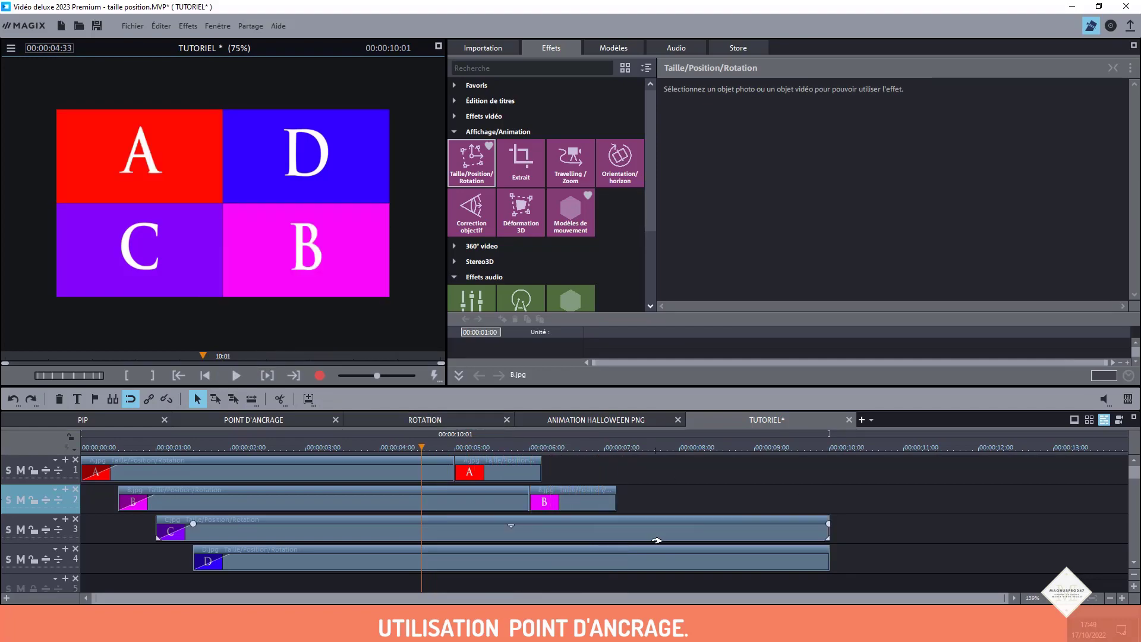
Split clip C at 00:00:07:00 and move the second segment's anchor point to its lower-left corner
{"action": "left_click", "coordinate": [650, 532]}
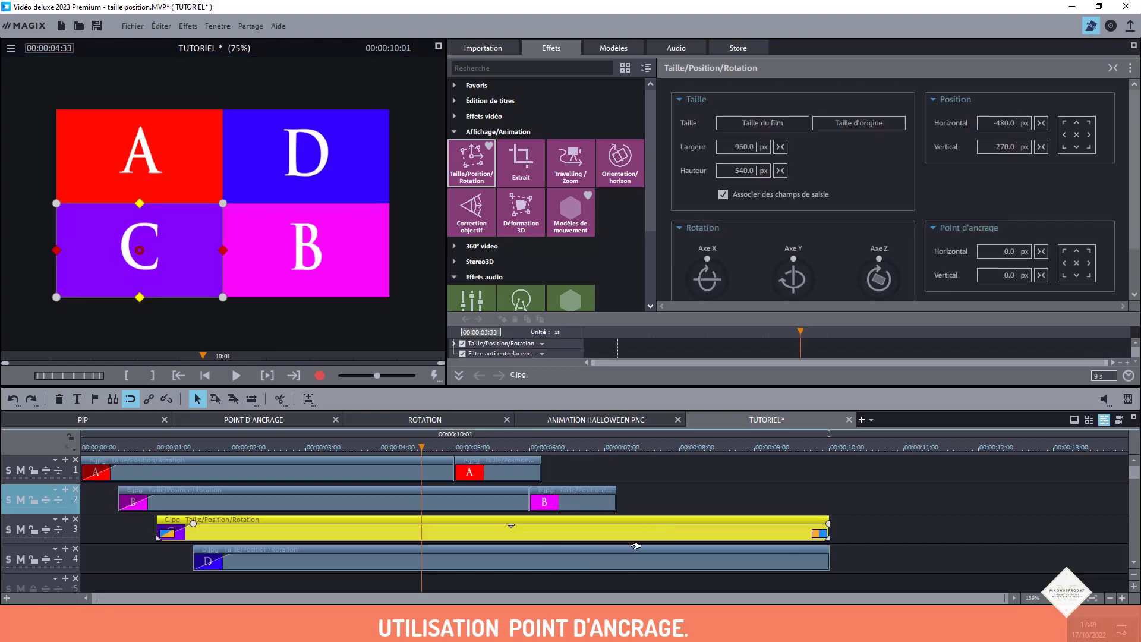
{"action": "left_click", "coordinate": [605, 451]}
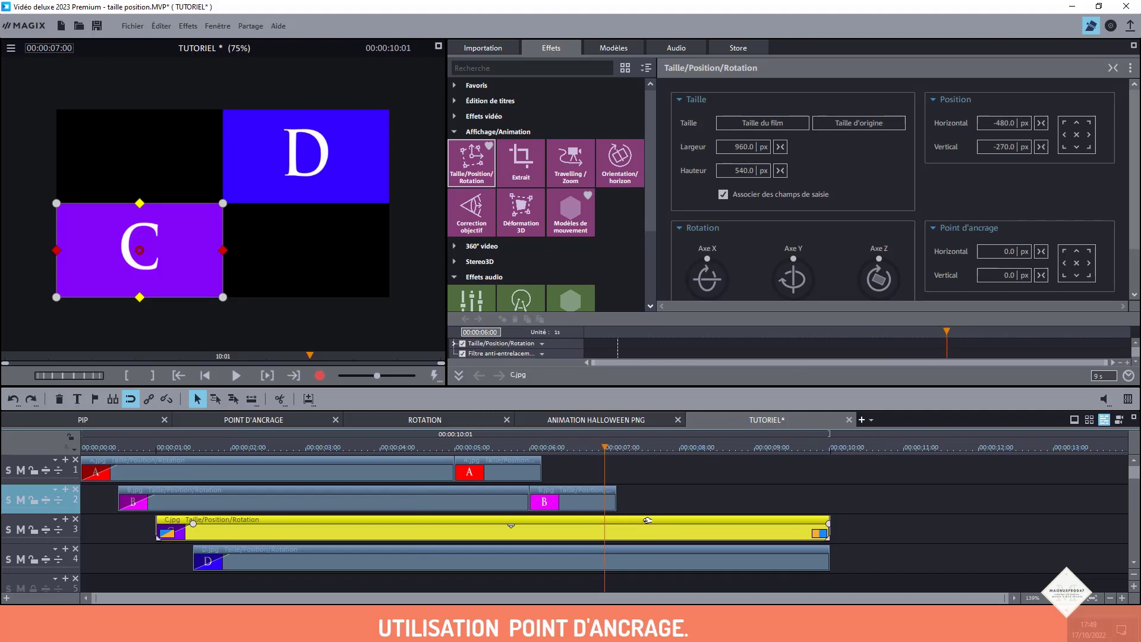
{"action": "key", "text": "t"}
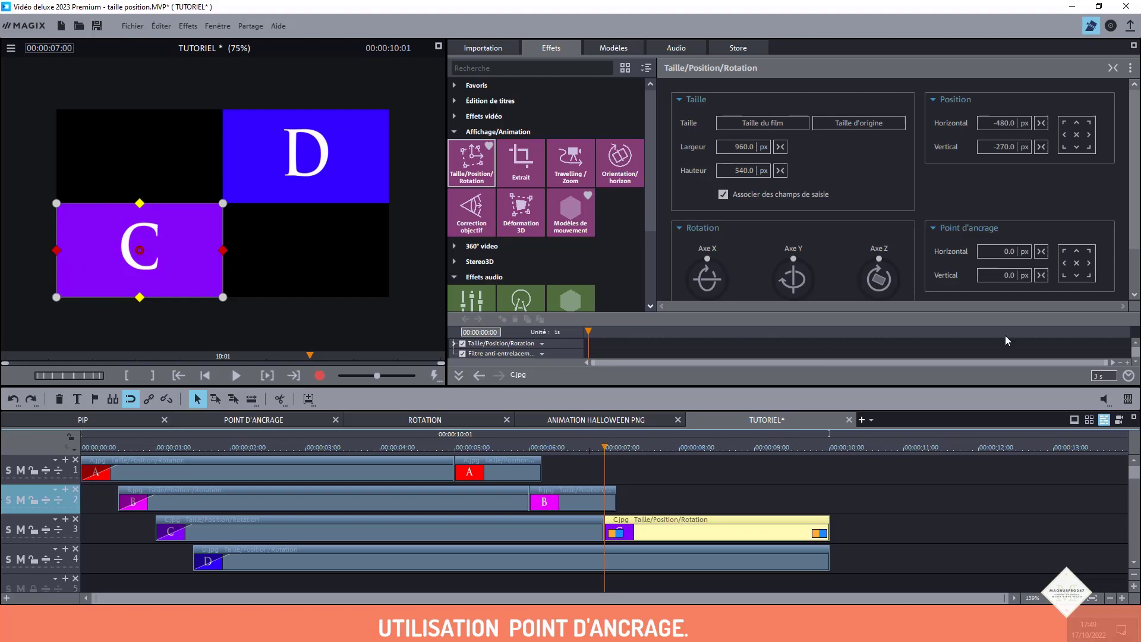
{"action": "left_click", "coordinate": [1064, 276]}
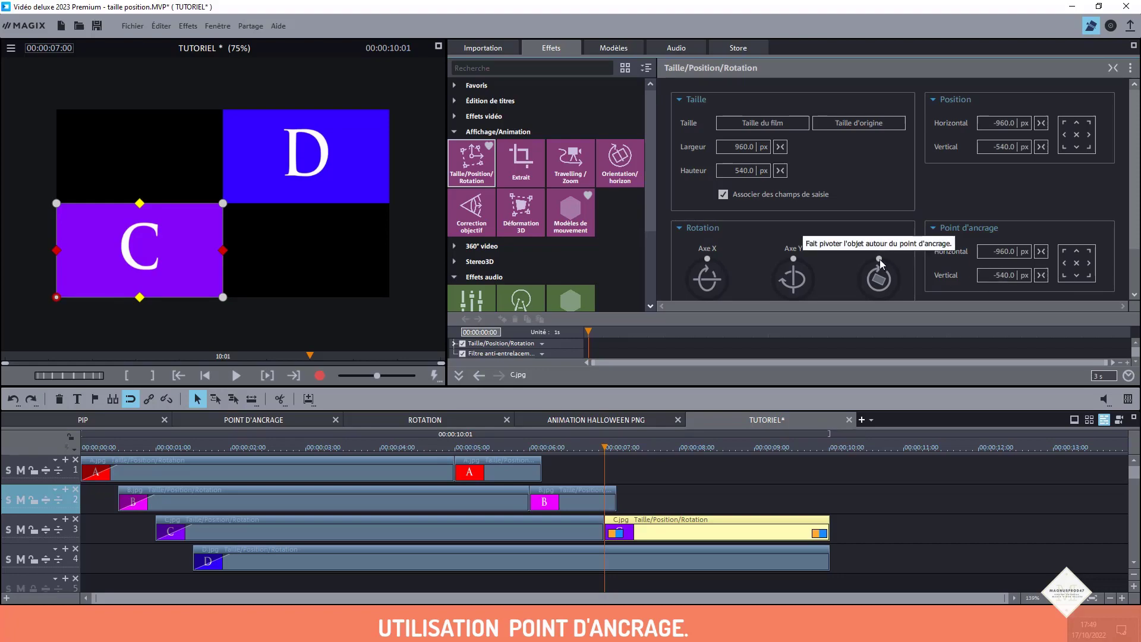
{"action": "left_click_drag", "start_coordinate": [880, 260], "coordinate": [880, 258]}
{"action": "scroll", "coordinate": [1010, 256], "scroll_direction": "down", "scroll_amount": 2}
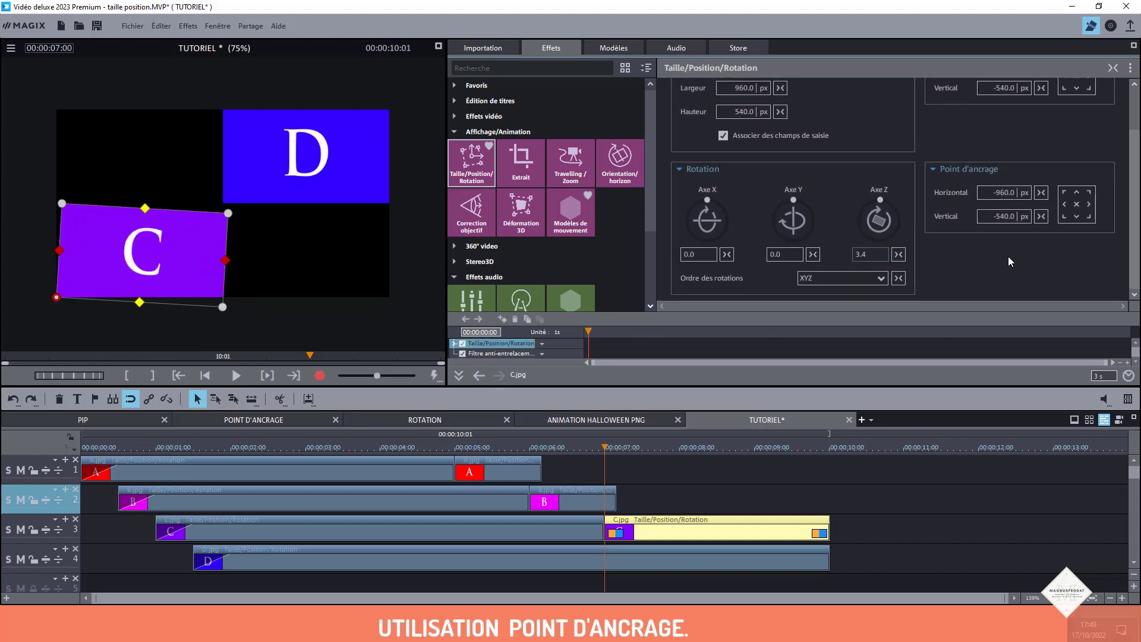
{"action": "left_click", "coordinate": [899, 255]}
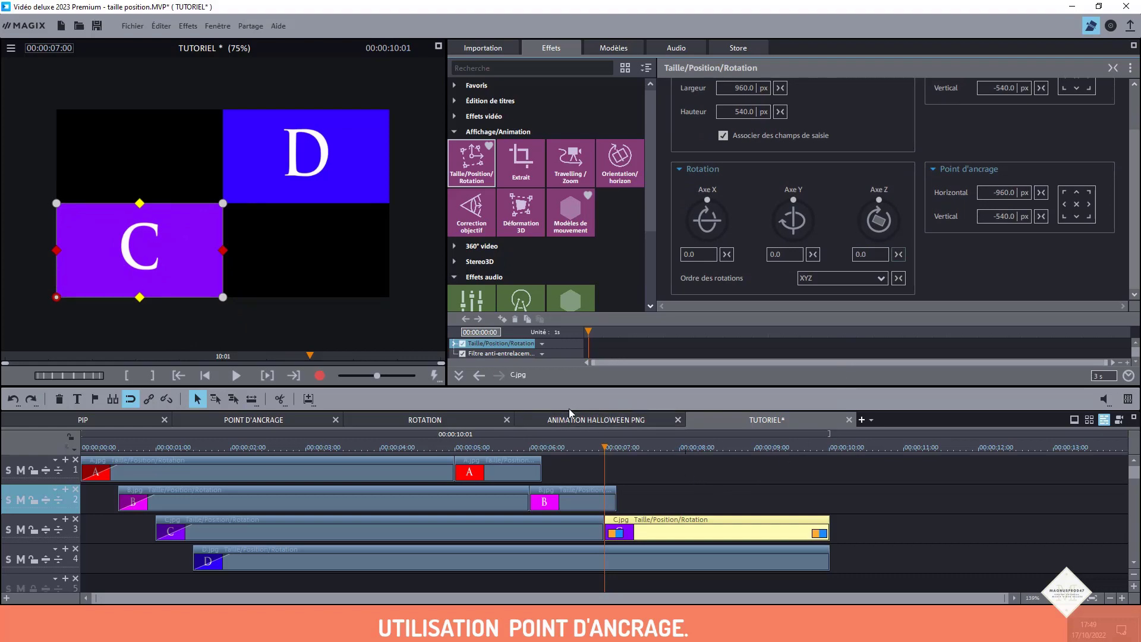
Keyframe clip C's second segment with a Z rotation from 00:00:07:00 to 92.5° at 00:00:08:00, and trim its end just past the last keyframe
{"action": "left_click", "coordinate": [505, 322]}
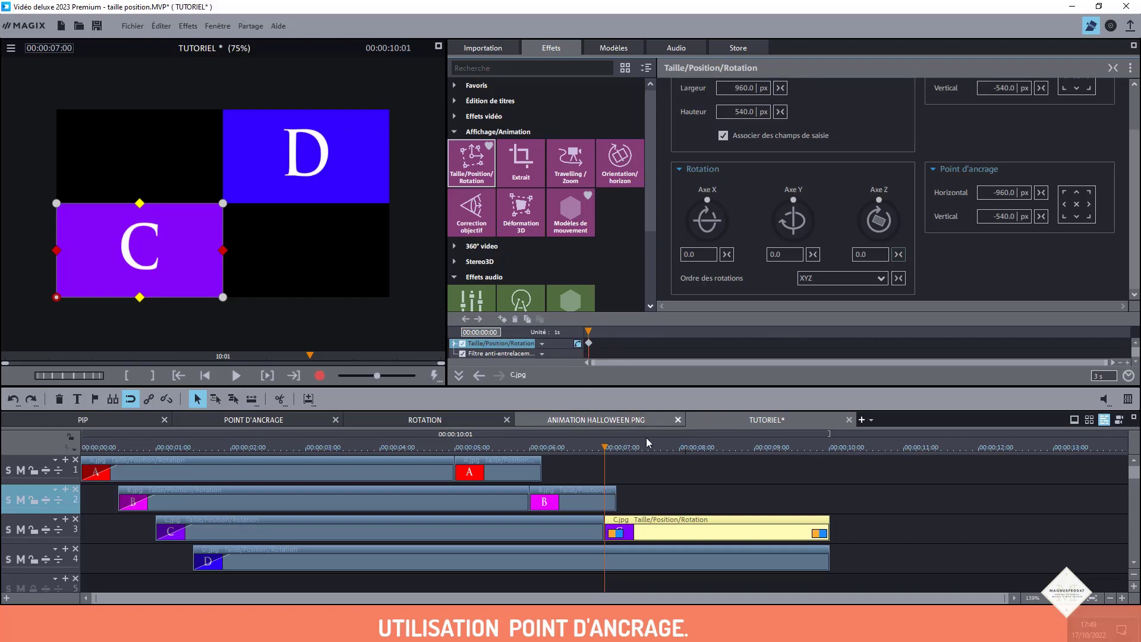
{"action": "left_click", "coordinate": [680, 449]}
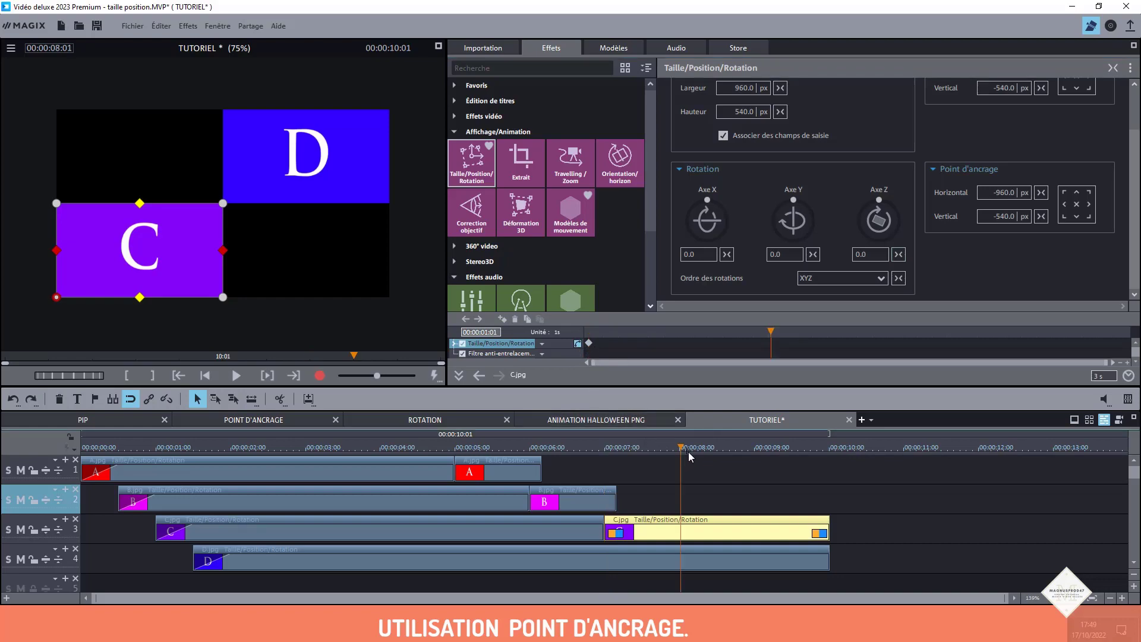
{"action": "key", "text": "Left"}
{"action": "left_click_drag", "start_coordinate": [876, 201], "coordinate": [893, 220]}
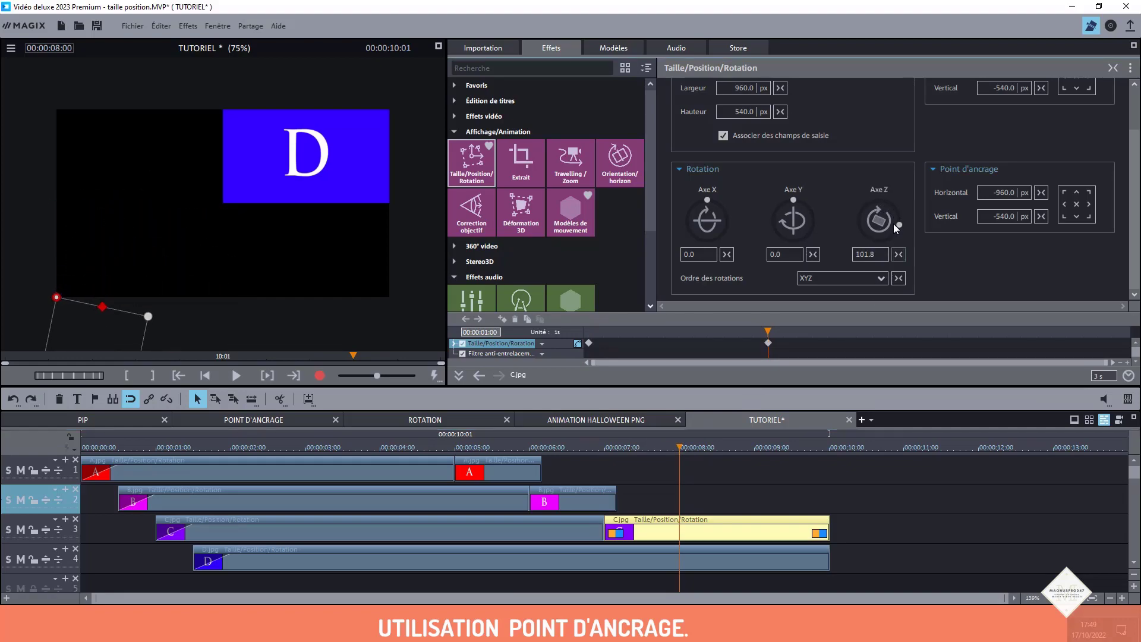
{"action": "left_click", "coordinate": [893, 221]}
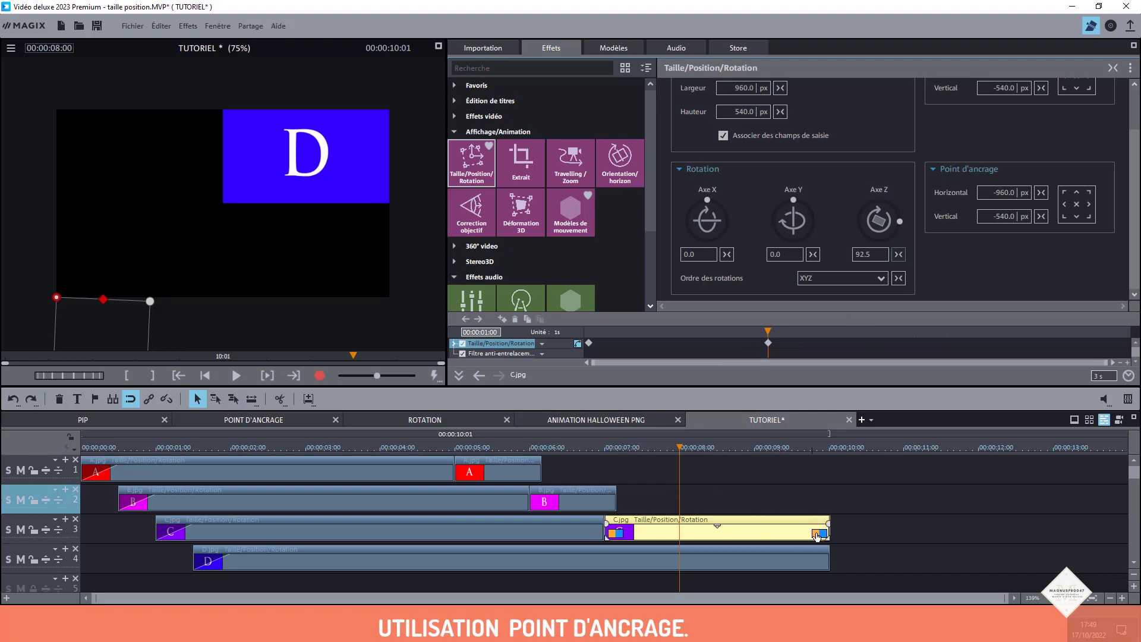
{"action": "left_click_drag", "start_coordinate": [830, 533], "coordinate": [695, 526]}
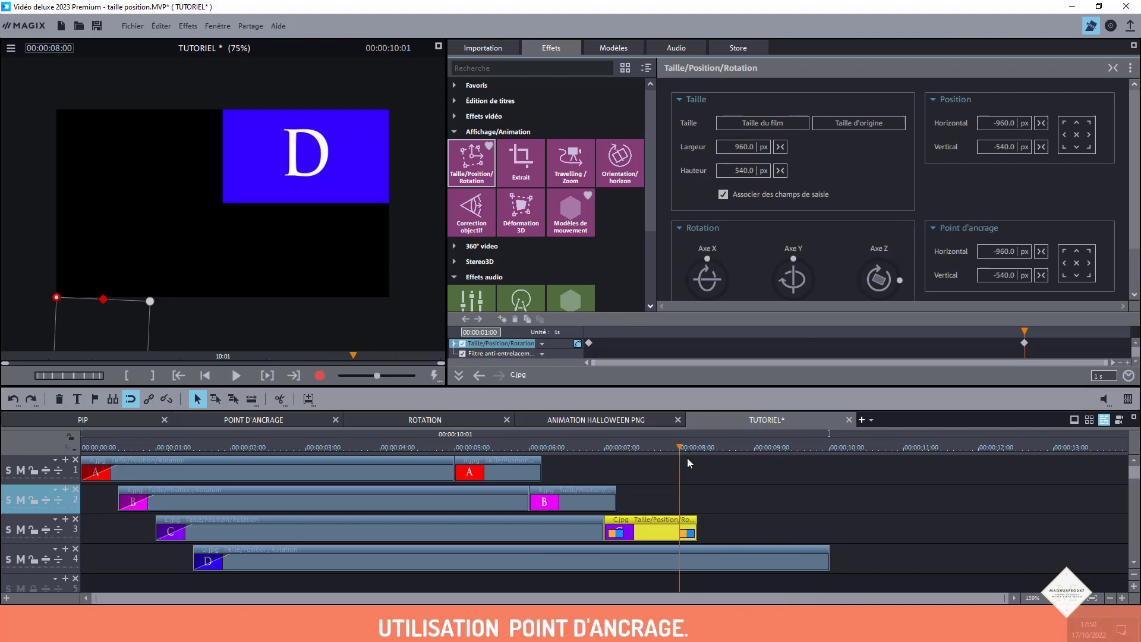
Split clip D at 00:00:08:00 and move the second segment's anchor point to its upper-right corner
{"action": "left_click", "coordinate": [702, 559]}
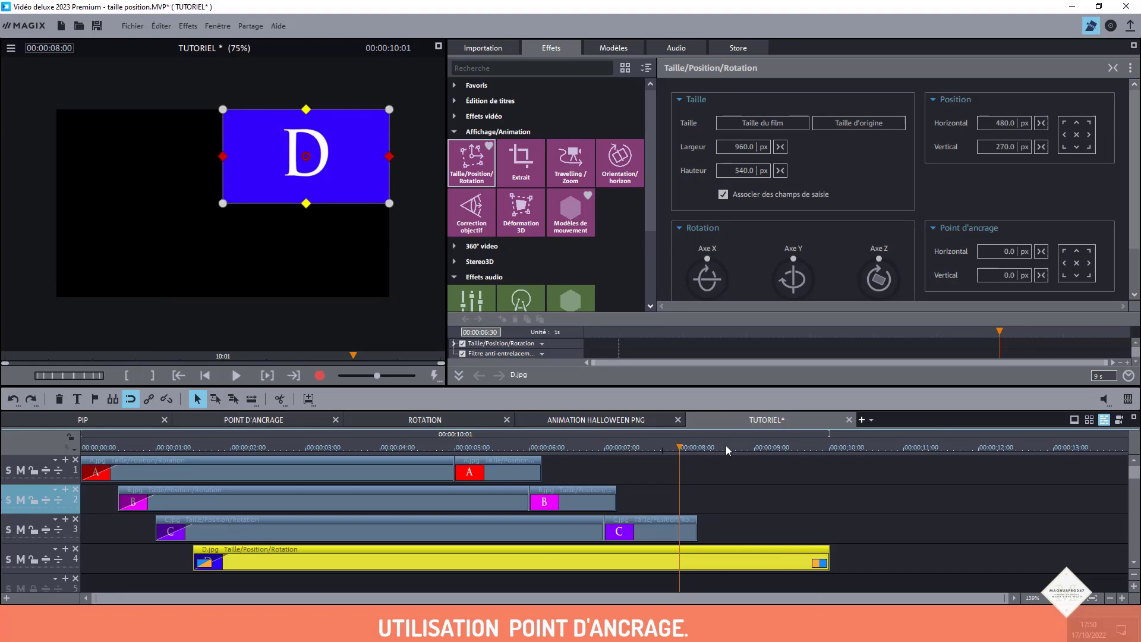
{"action": "key", "text": "t"}
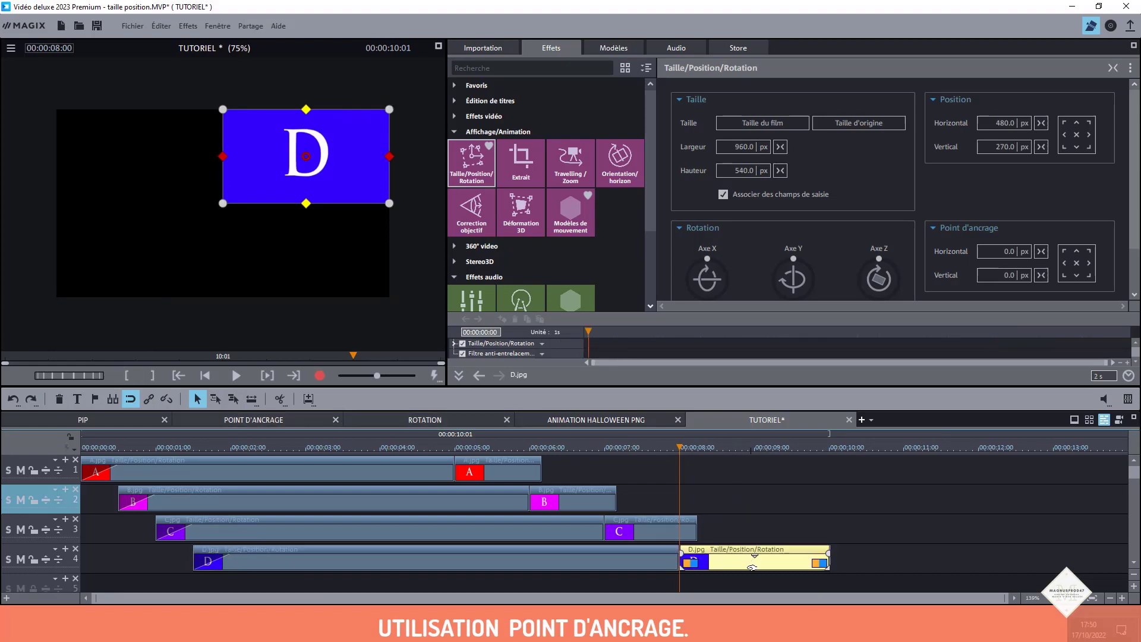
{"action": "left_click", "coordinate": [1089, 250]}
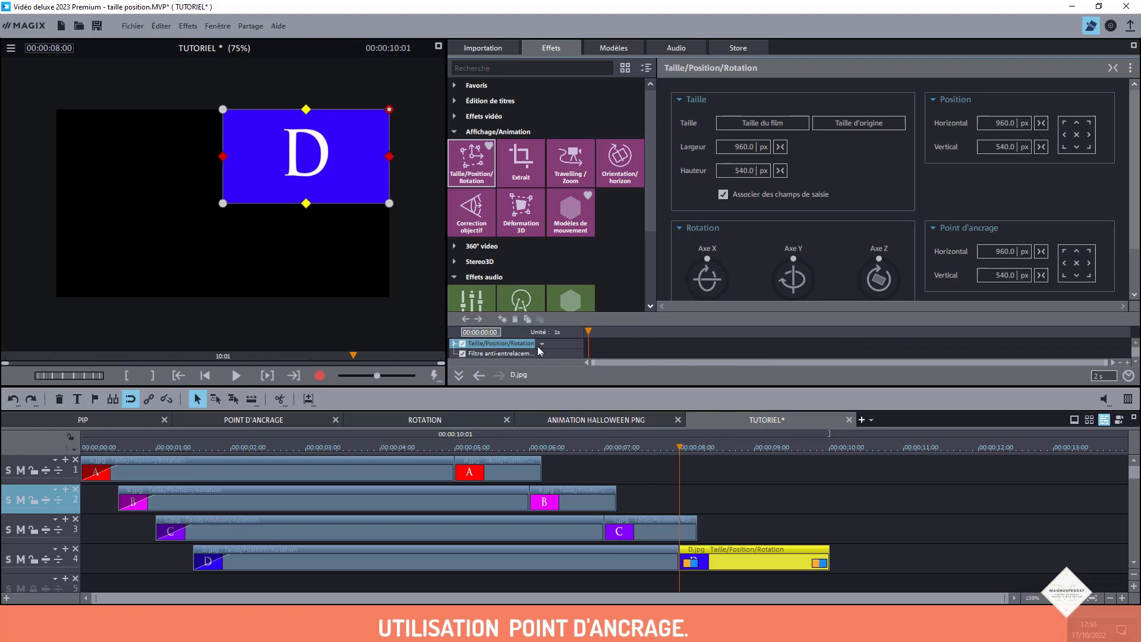
Keyframe clip D's second segment at 00:00:08:00, and enlarge it to about 1916.6 × 1078.1 px at 00:00:09:00
{"action": "left_click", "coordinate": [503, 320]}
{"action": "left_click", "coordinate": [755, 448]}
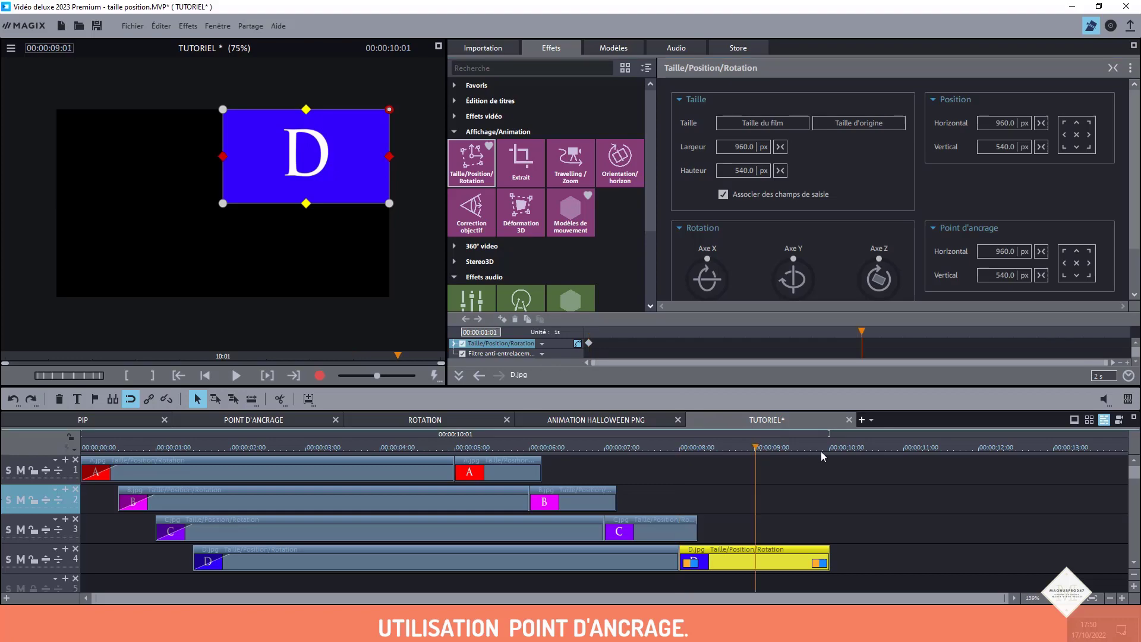
{"action": "key", "text": "Left"}
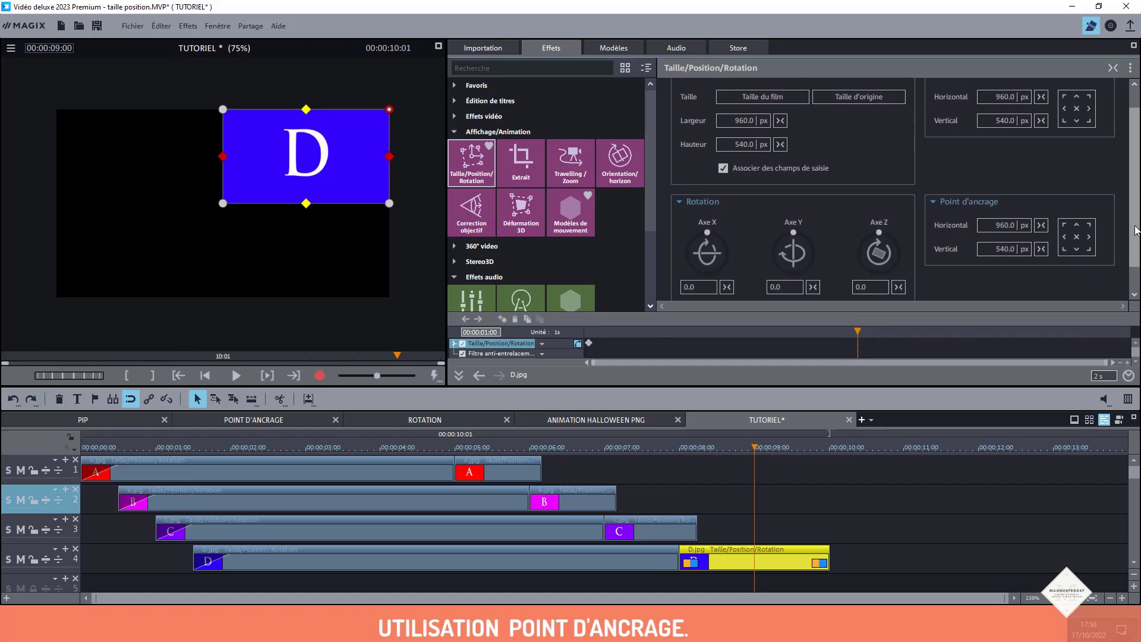
{"action": "left_click_drag", "start_coordinate": [1134, 205], "coordinate": [1134, 242]}
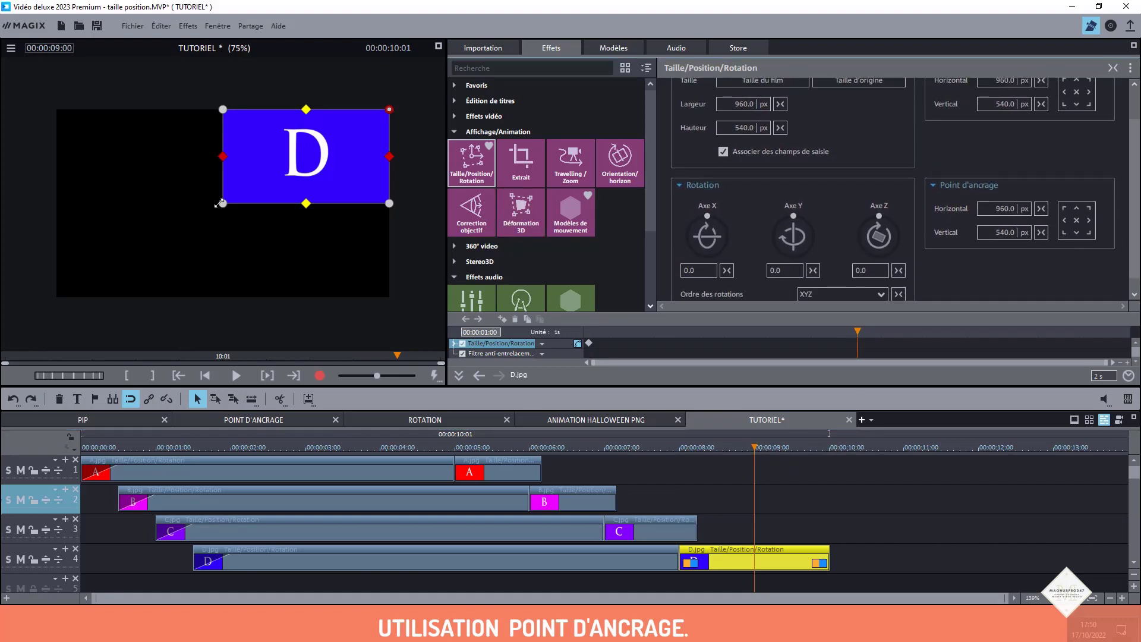
{"action": "left_click_drag", "start_coordinate": [222, 203], "coordinate": [57, 283]}
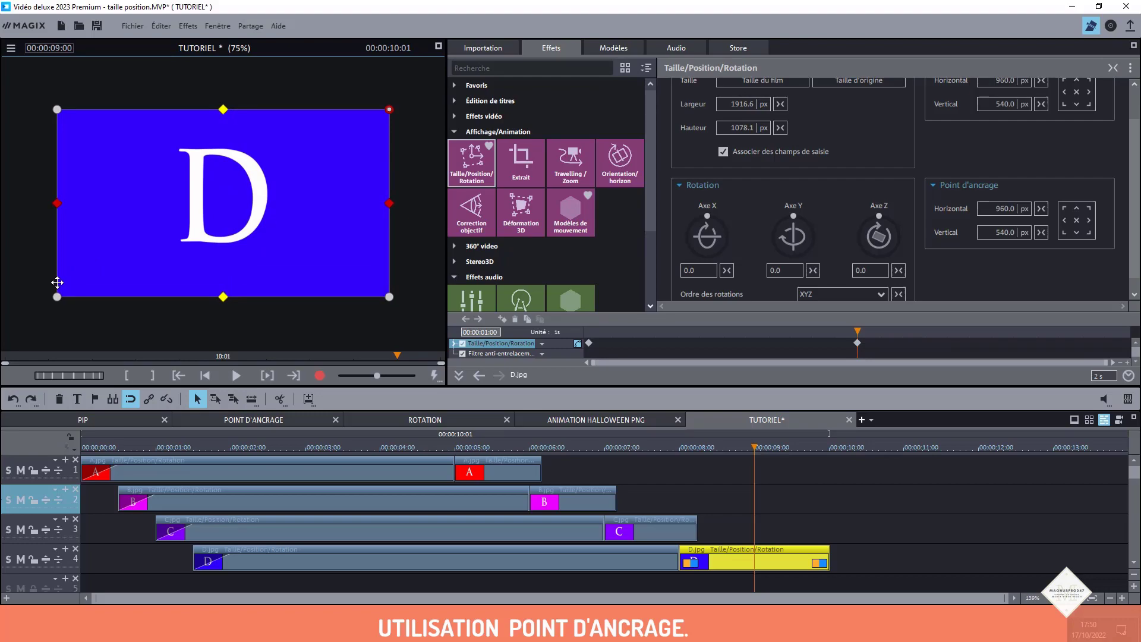
Set the width of clip D's second segment to 100 % of the film at 00:00:09:00, keeping proportions
{"action": "left_click", "coordinate": [764, 104]}
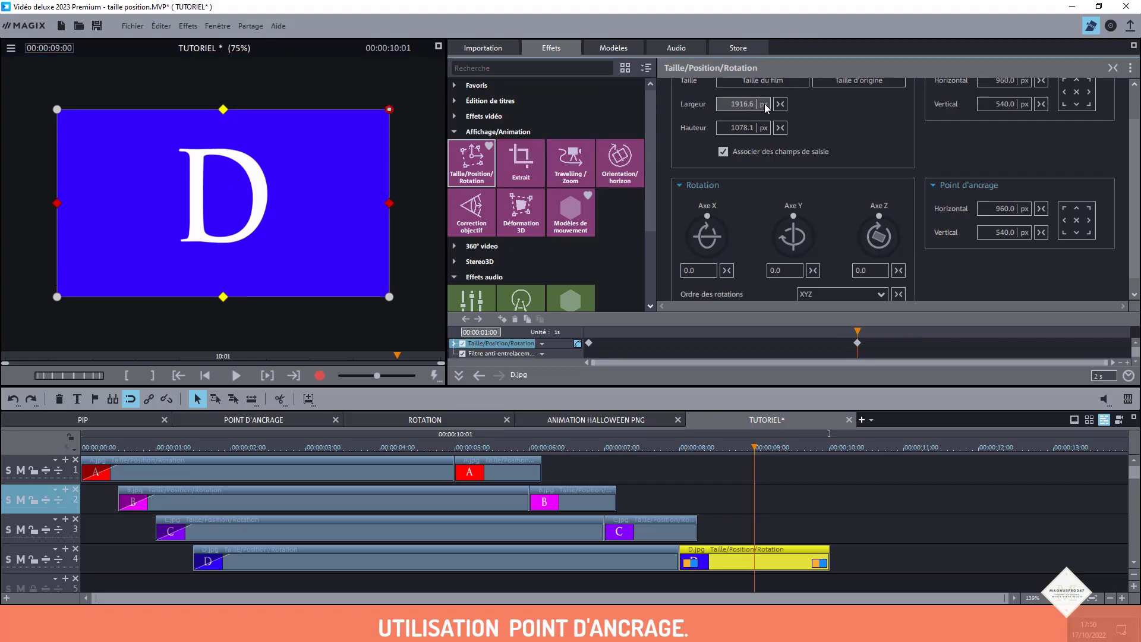
{"action": "left_click", "coordinate": [764, 103]}
{"action": "left_click", "coordinate": [742, 104]}
{"action": "type", "text": "100"}
{"action": "key", "text": "Return"}
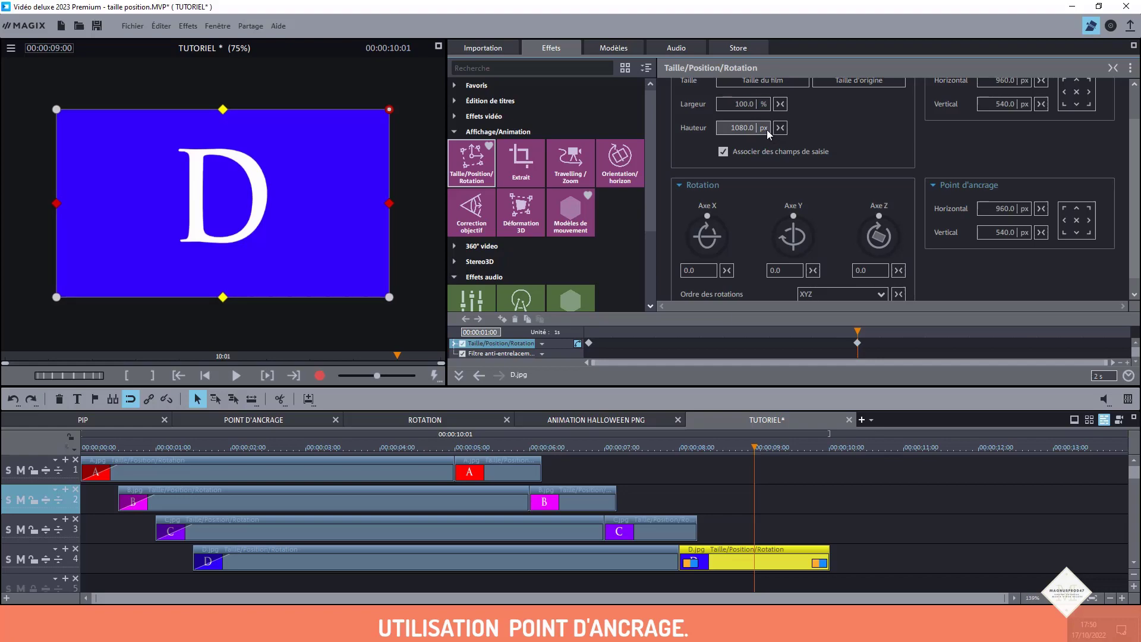
{"action": "left_click", "coordinate": [766, 104]}
Play the four-image sequence from the start to check the finished animation
{"action": "left_click_drag", "start_coordinate": [754, 449], "coordinate": [201, 504]}
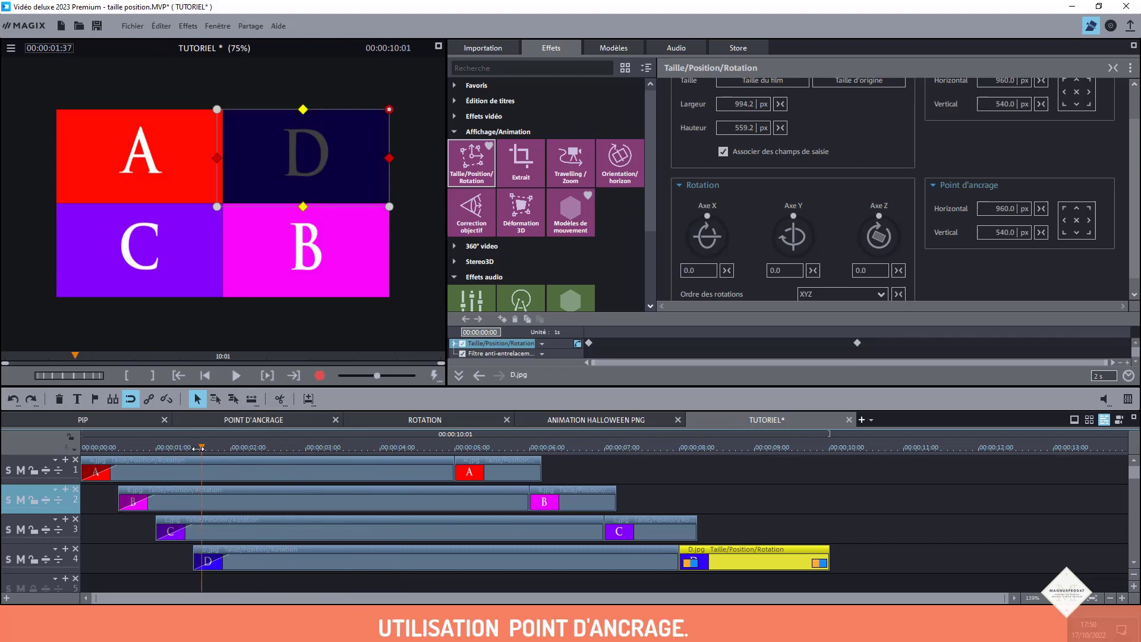
{"action": "left_click_drag", "start_coordinate": [199, 449], "coordinate": [81, 448]}
{"action": "left_click", "coordinate": [226, 375]}
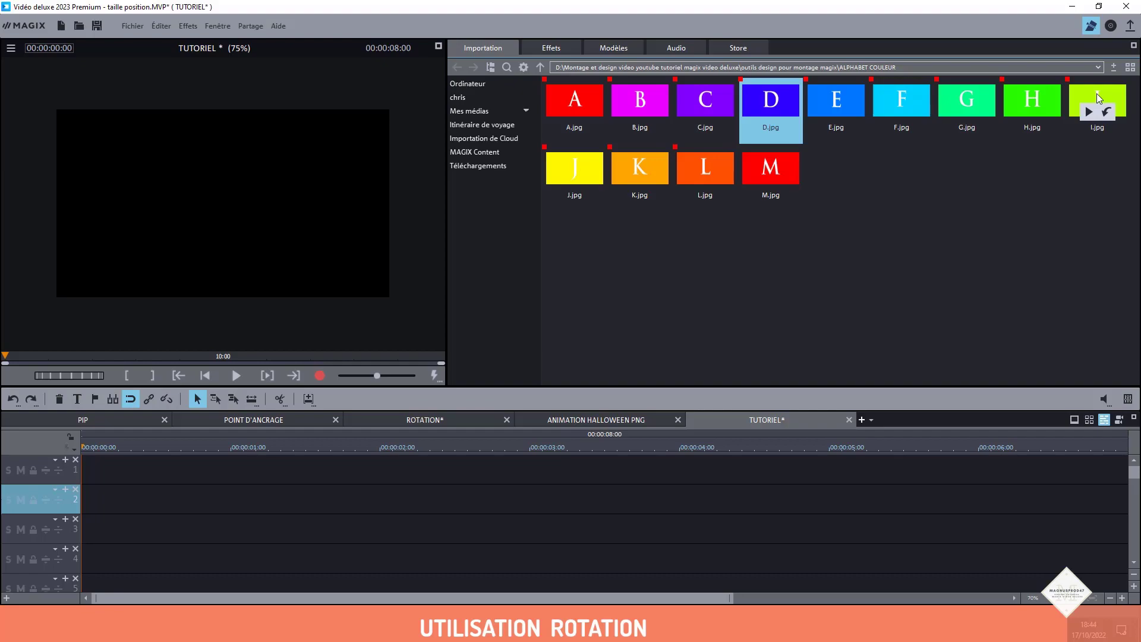
Place I.jpg, J.jpg, K.jpg and L.jpg on tracks 1 to 4, starting at 0, 1, 2 and 4 seconds
{"action": "left_click_drag", "start_coordinate": [1097, 94], "coordinate": [128, 503]}
{"action": "left_click_drag", "start_coordinate": [639, 168], "coordinate": [122, 528]}
{"action": "left_click_drag", "start_coordinate": [705, 168], "coordinate": [119, 559]}
{"action": "left_click_drag", "start_coordinate": [82, 447], "coordinate": [234, 455]}
{"action": "left_click_drag", "start_coordinate": [300, 502], "coordinate": [449, 502]}
{"action": "left_click_drag", "start_coordinate": [354, 528], "coordinate": [652, 525]}
{"action": "left_click_drag", "start_coordinate": [297, 559], "coordinate": [895, 559]}
Give clips I, J, K and L half-second fade-ins, and shift clip L to start at 00:00:03:00
{"action": "left_click", "coordinate": [155, 448]}
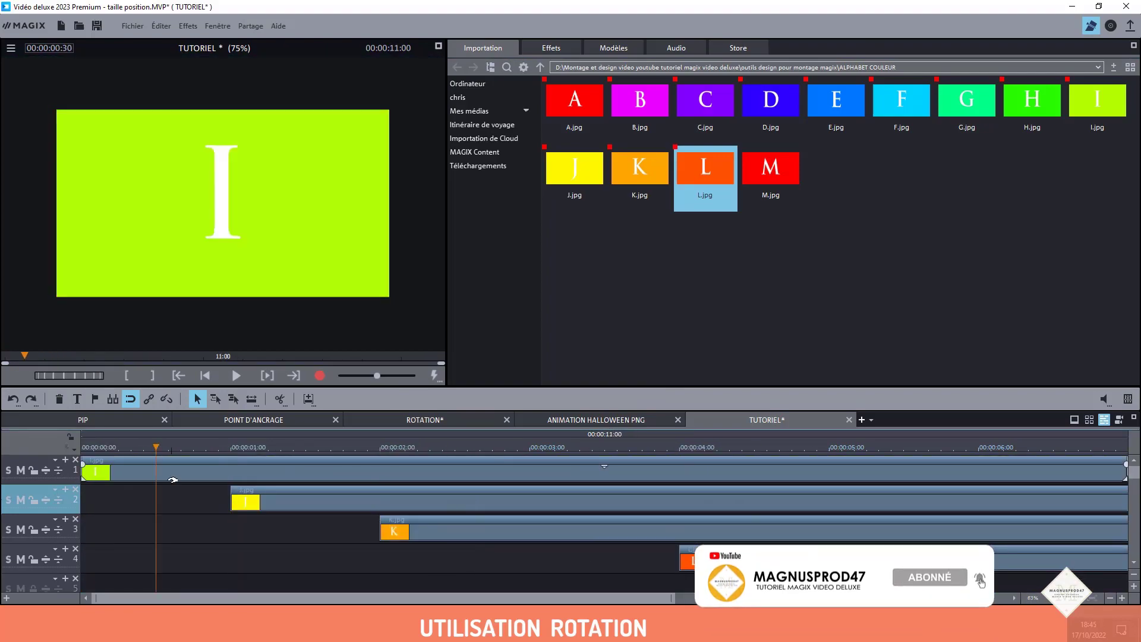
{"action": "left_click_drag", "start_coordinate": [82, 465], "coordinate": [156, 465]}
{"action": "left_click", "coordinate": [305, 448]}
{"action": "left_click_drag", "start_coordinate": [232, 494], "coordinate": [306, 494]}
{"action": "left_click", "coordinate": [455, 448]}
{"action": "left_click_drag", "start_coordinate": [381, 523], "coordinate": [453, 524]}
{"action": "left_click_drag", "start_coordinate": [835, 558], "coordinate": [684, 559]}
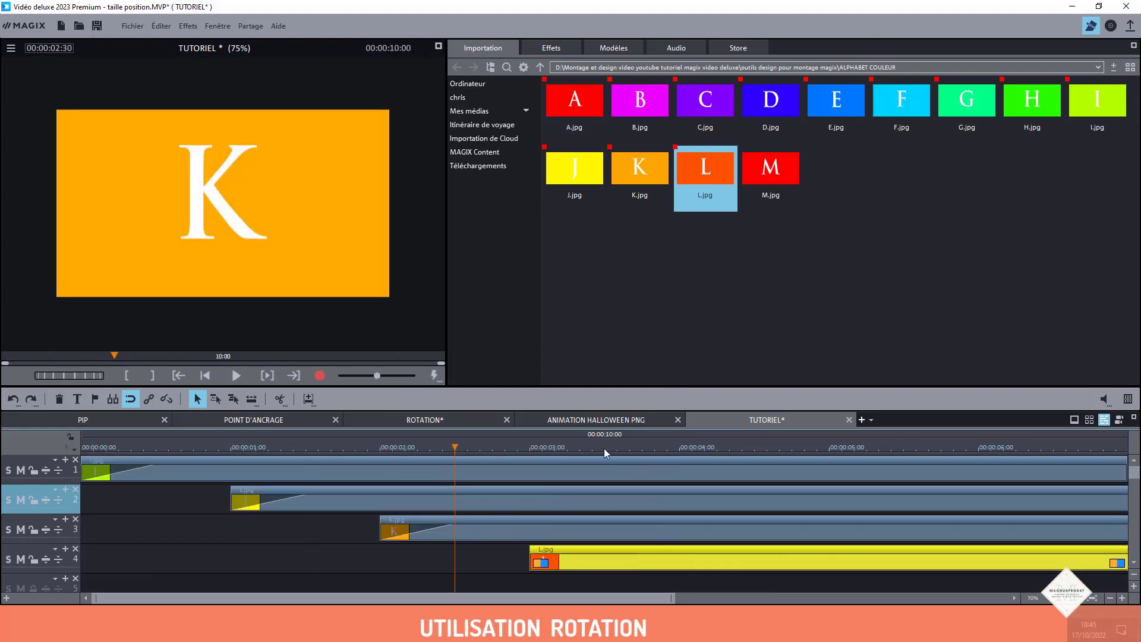
{"action": "left_click", "coordinate": [604, 448]}
{"action": "left_click_drag", "start_coordinate": [530, 553], "coordinate": [605, 554]}
Mute tracks 2, 3 and 4, and apply the "4/3 en haut à gauche" picture-in-picture template to clip I
{"action": "left_click", "coordinate": [605, 471]}
{"action": "left_click", "coordinate": [621, 48]}
{"action": "left_click", "coordinate": [21, 559]}
{"action": "left_click", "coordinate": [21, 529]}
{"action": "left_click", "coordinate": [21, 499]}
{"action": "scroll", "coordinate": [968, 247], "scroll_direction": "up", "scroll_amount": 2}
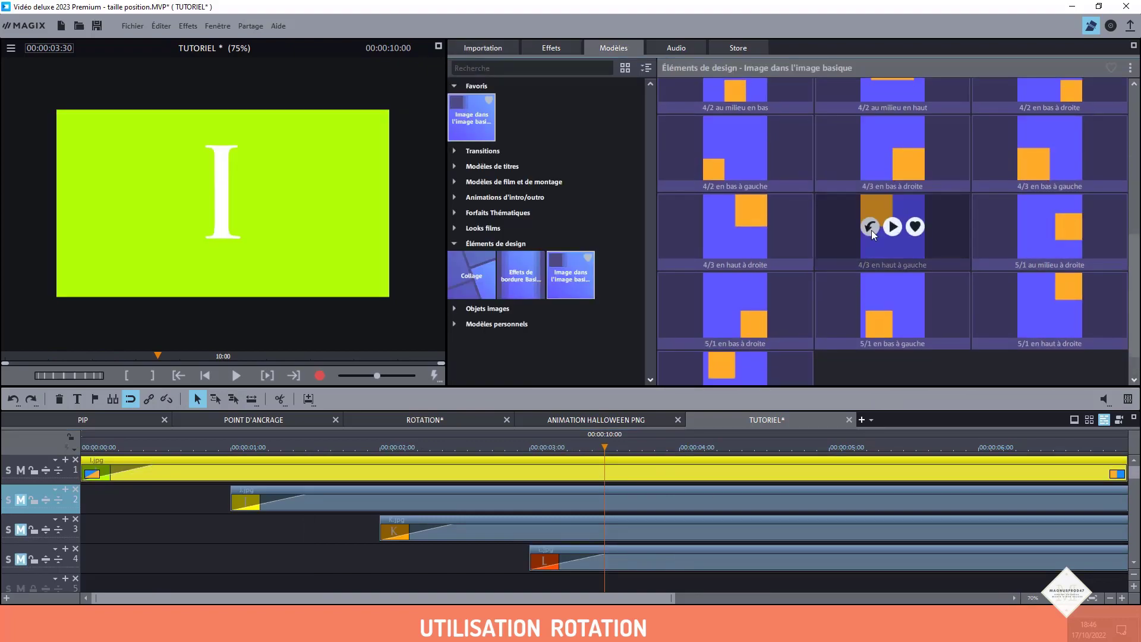
{"action": "left_click", "coordinate": [870, 227]}
Apply the "4/3 en bas à droite" template to clip J and unmute track 2
{"action": "left_click", "coordinate": [672, 505]}
{"action": "left_click", "coordinate": [870, 148]}
{"action": "left_click", "coordinate": [21, 499]}
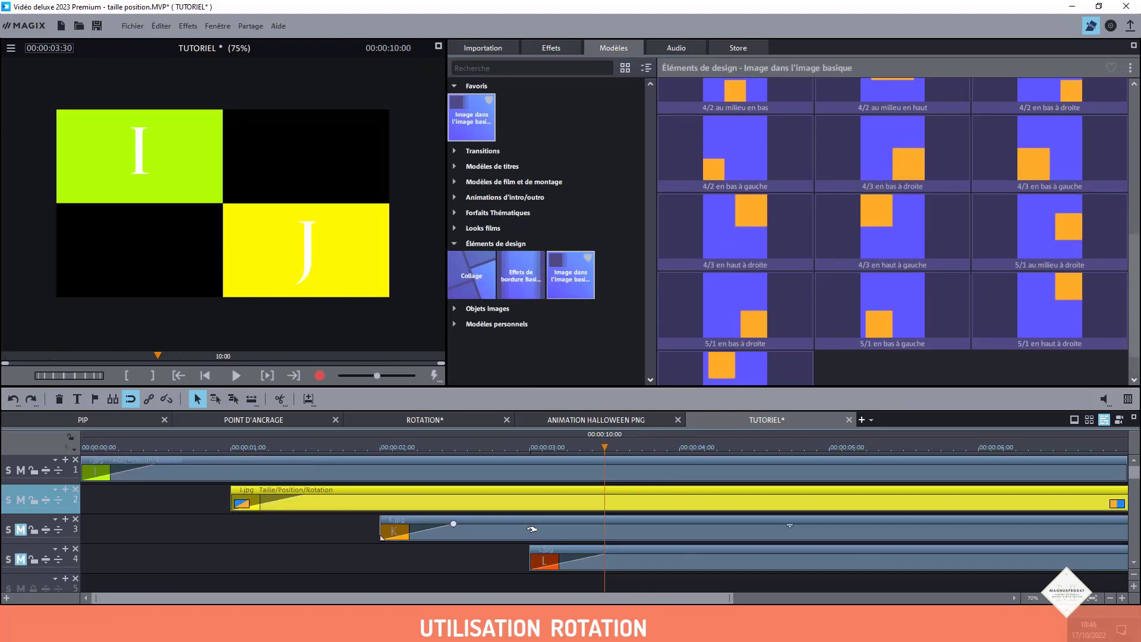
Apply "4/3 en haut à droite" to clip L and "4/3 en bas à gauche" to clip K, unmuting tracks 3 and 4
{"action": "left_click", "coordinate": [592, 561]}
{"action": "left_click", "coordinate": [21, 558]}
{"action": "left_click", "coordinate": [735, 226]}
{"action": "left_click", "coordinate": [20, 529]}
{"action": "left_click", "coordinate": [472, 532]}
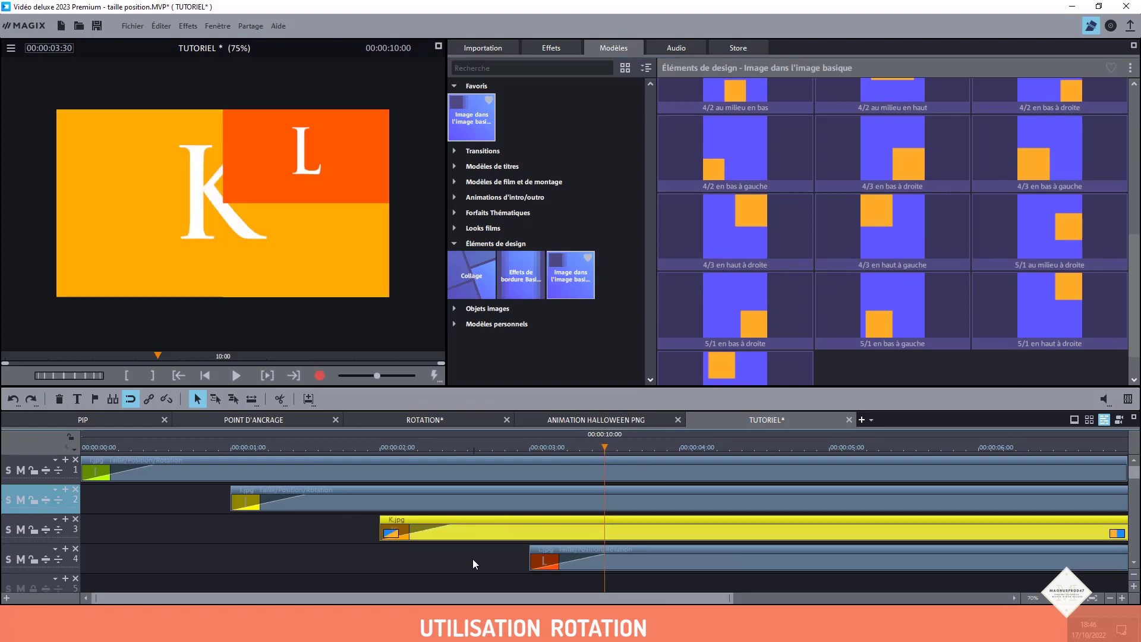
{"action": "left_click", "coordinate": [1013, 177]}
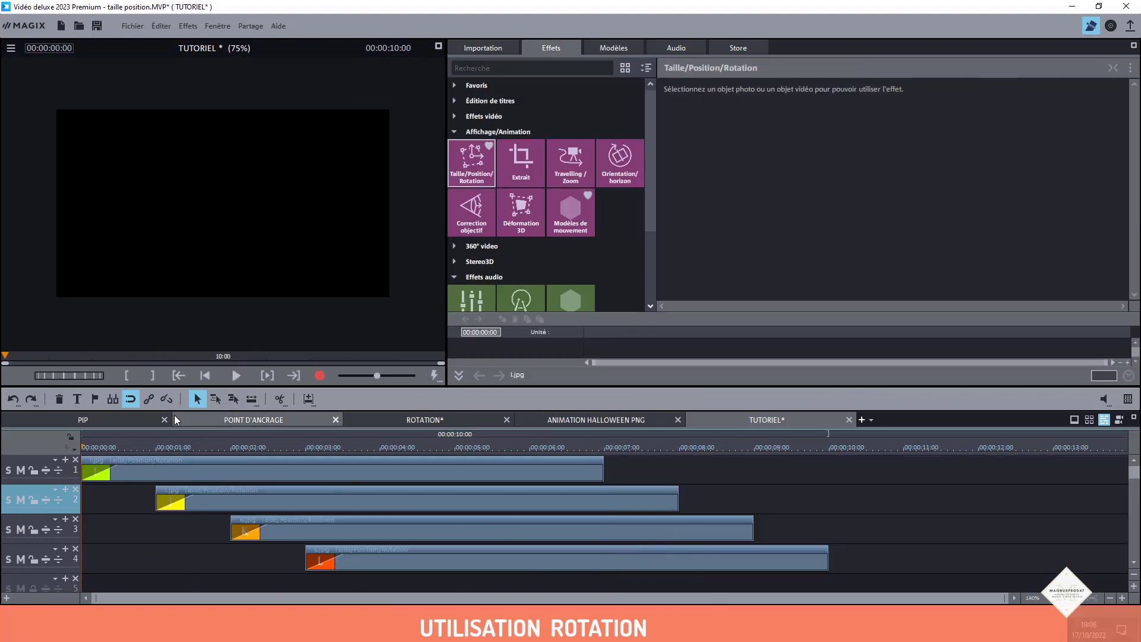
Split clip I at 00:00:01:00 and clip J at 00:00:02:00
{"action": "left_click", "coordinate": [155, 448]}
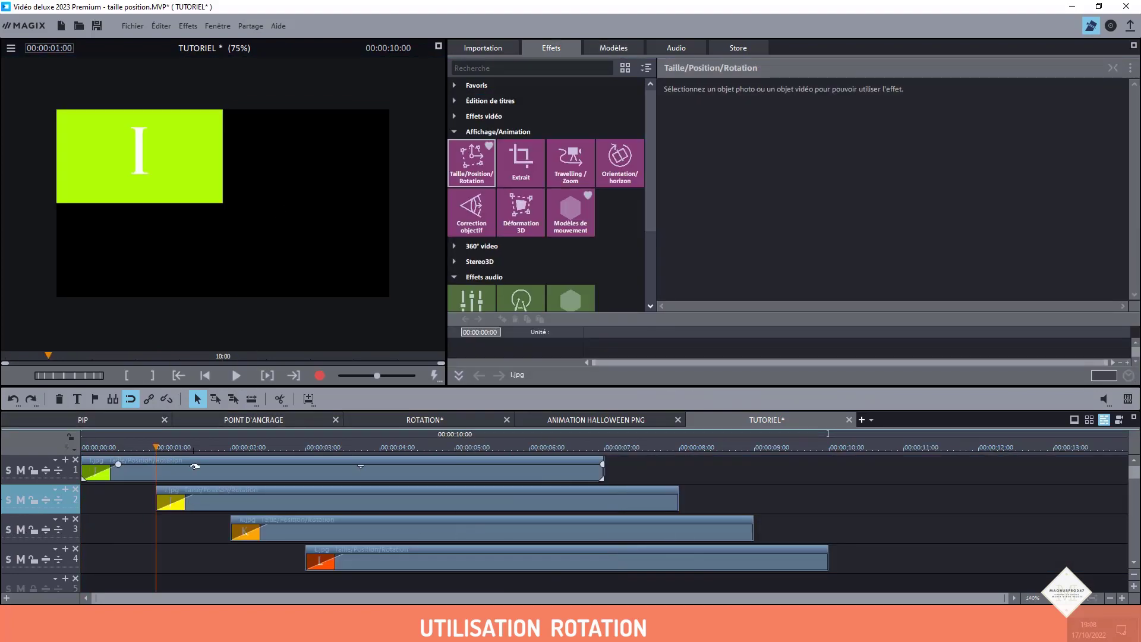
{"action": "left_click", "coordinate": [195, 466]}
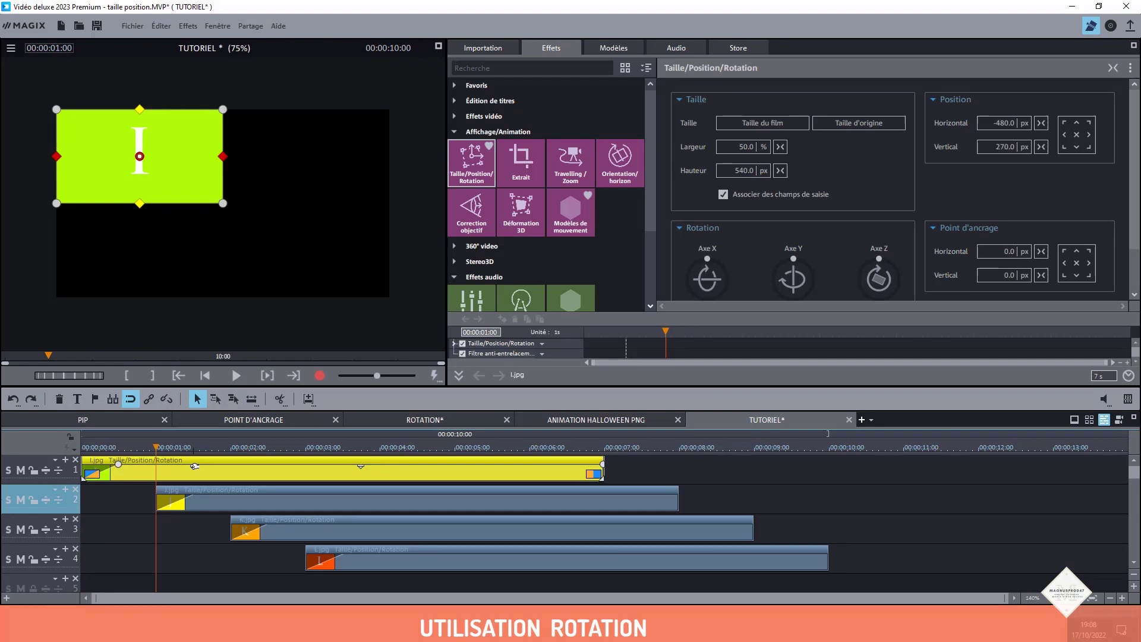
{"action": "key", "text": "t"}
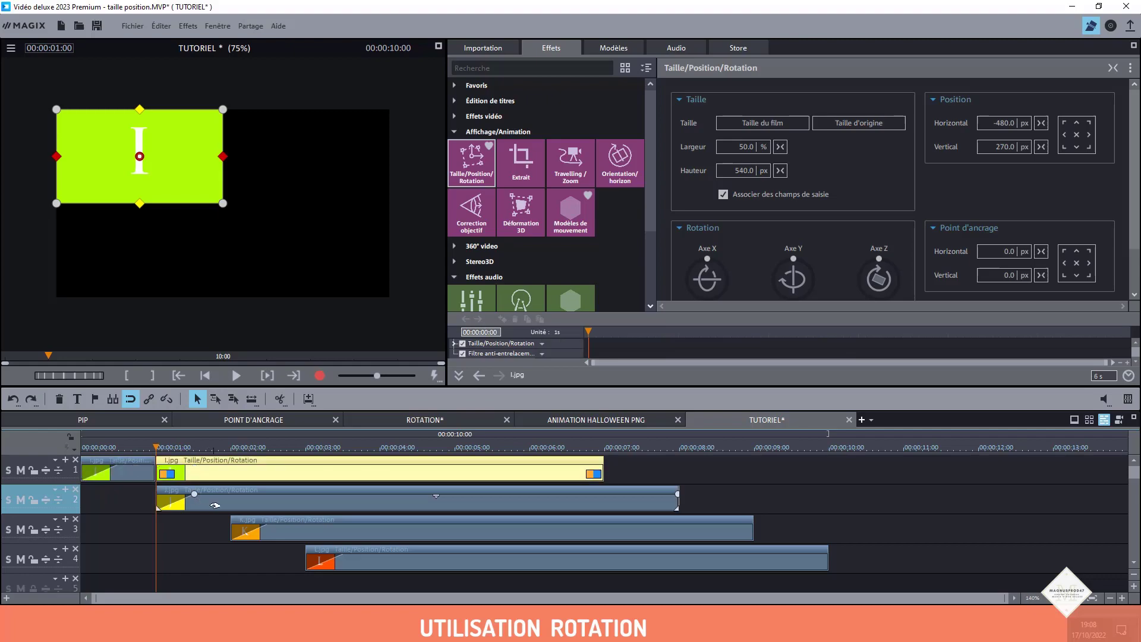
{"action": "left_click", "coordinate": [215, 505]}
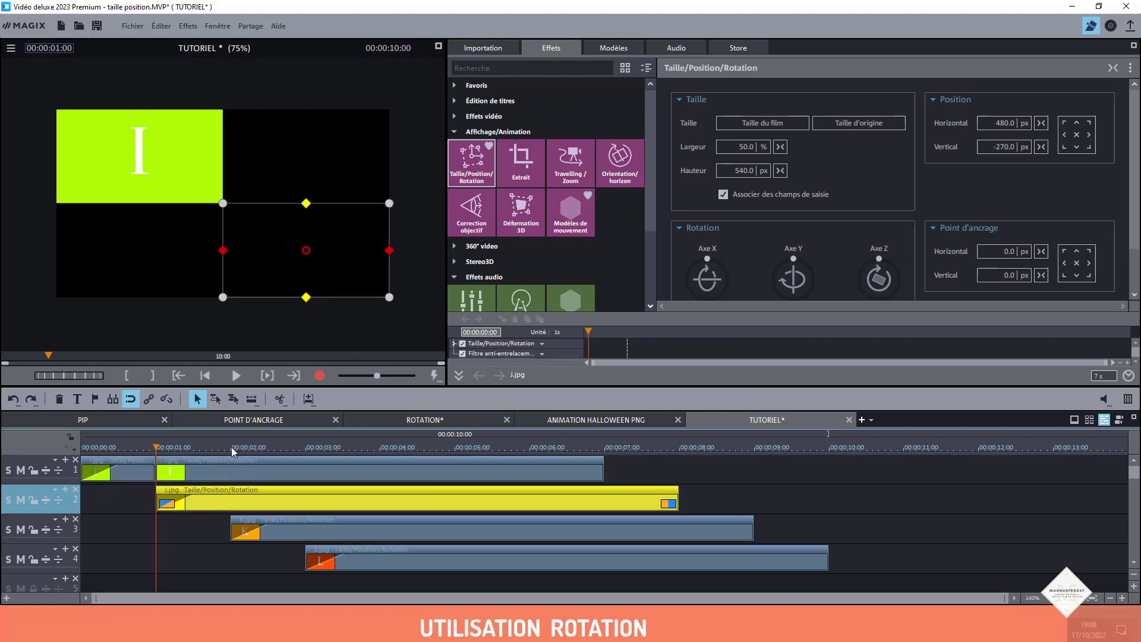
{"action": "left_click", "coordinate": [230, 447]}
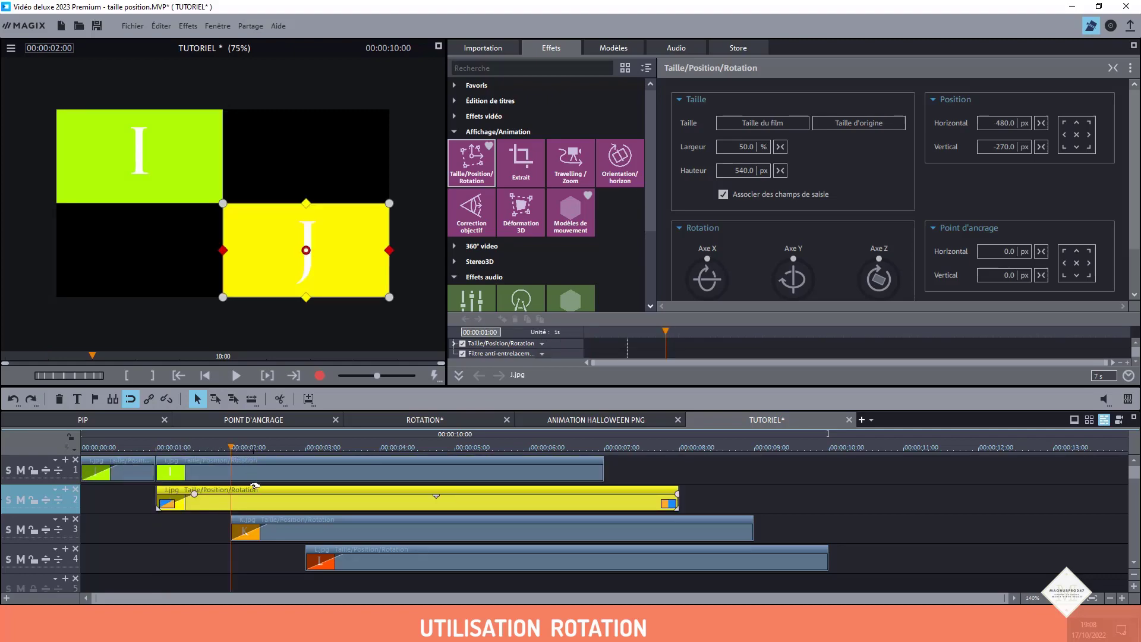
{"action": "key", "text": "t"}
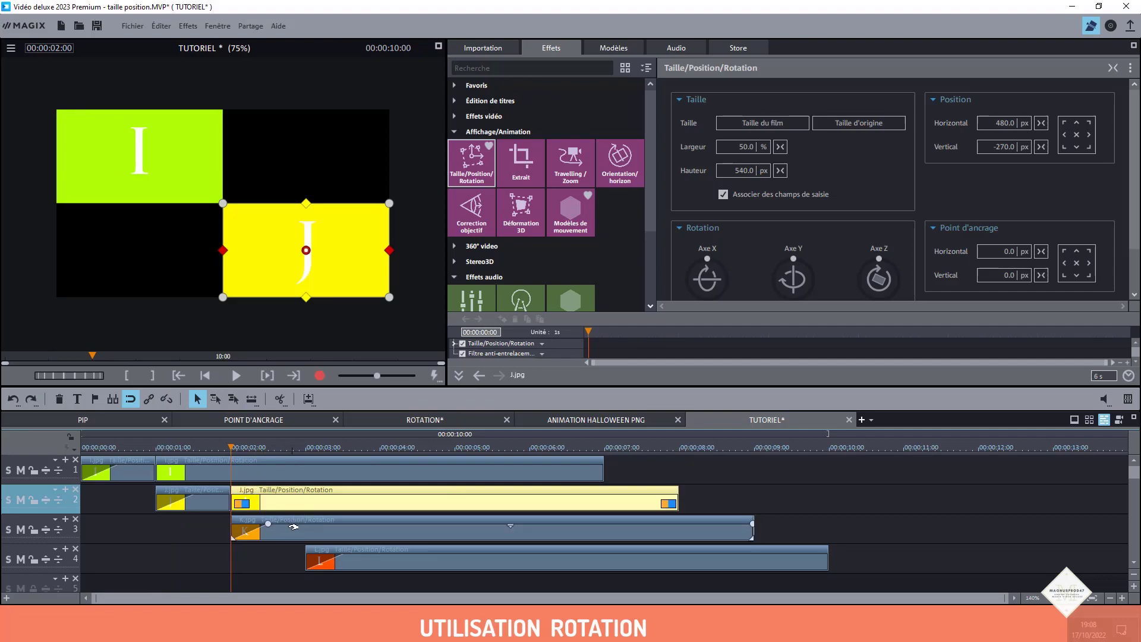
Split clip K at 00:00:03:00 and clip L at 00:00:04:00
{"action": "left_click", "coordinate": [291, 523]}
{"action": "left_click", "coordinate": [306, 447]}
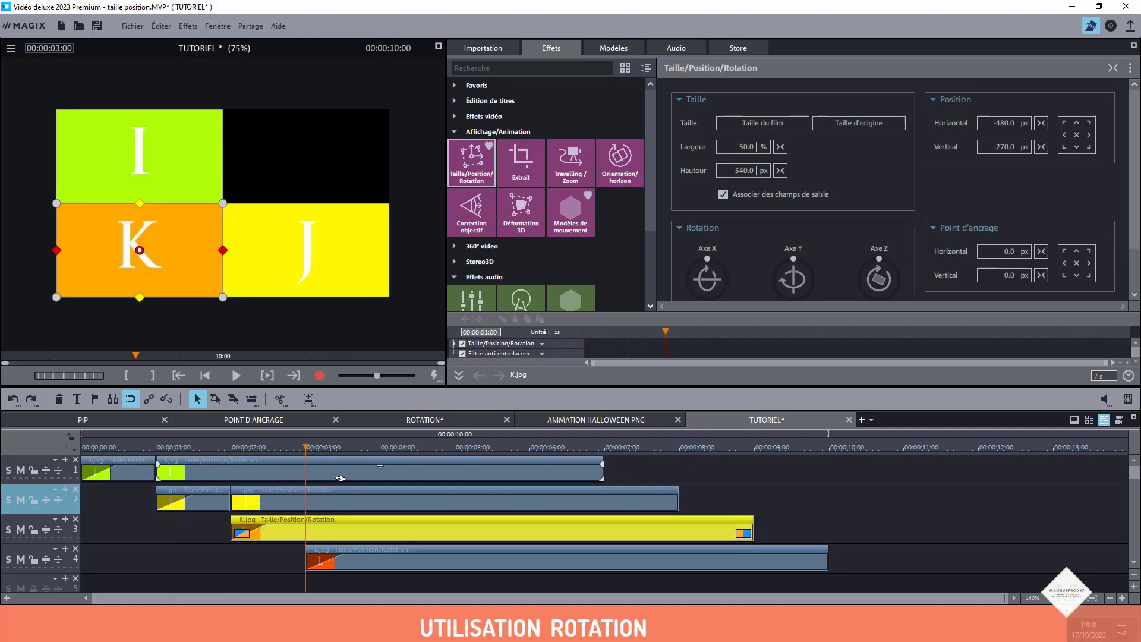
{"action": "key", "text": "t"}
{"action": "left_click", "coordinate": [368, 561]}
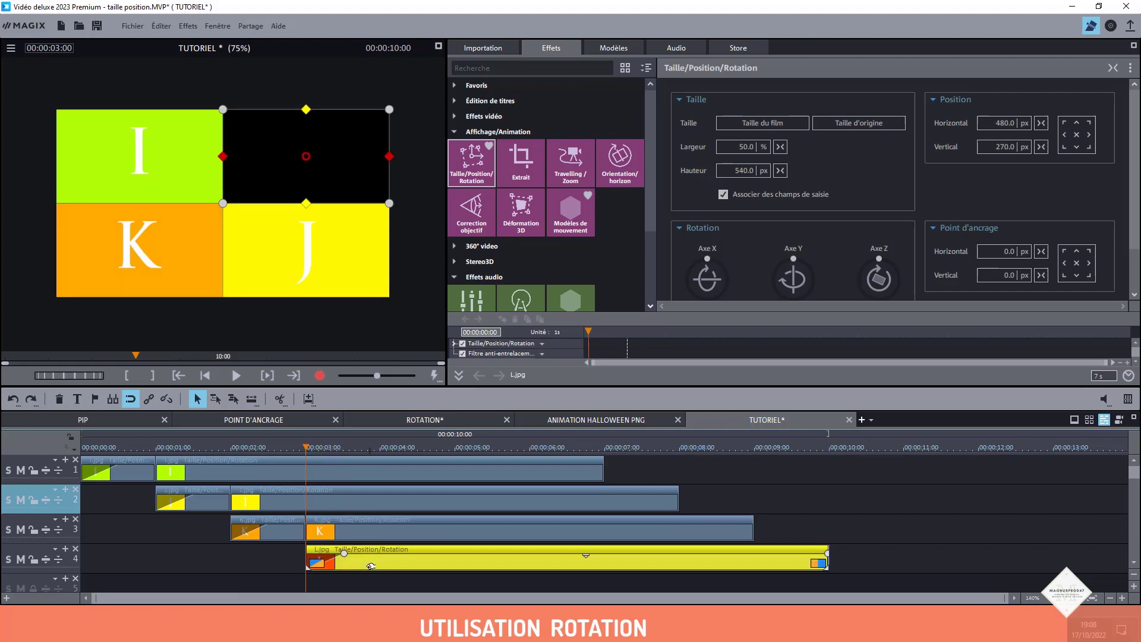
{"action": "left_click", "coordinate": [380, 452]}
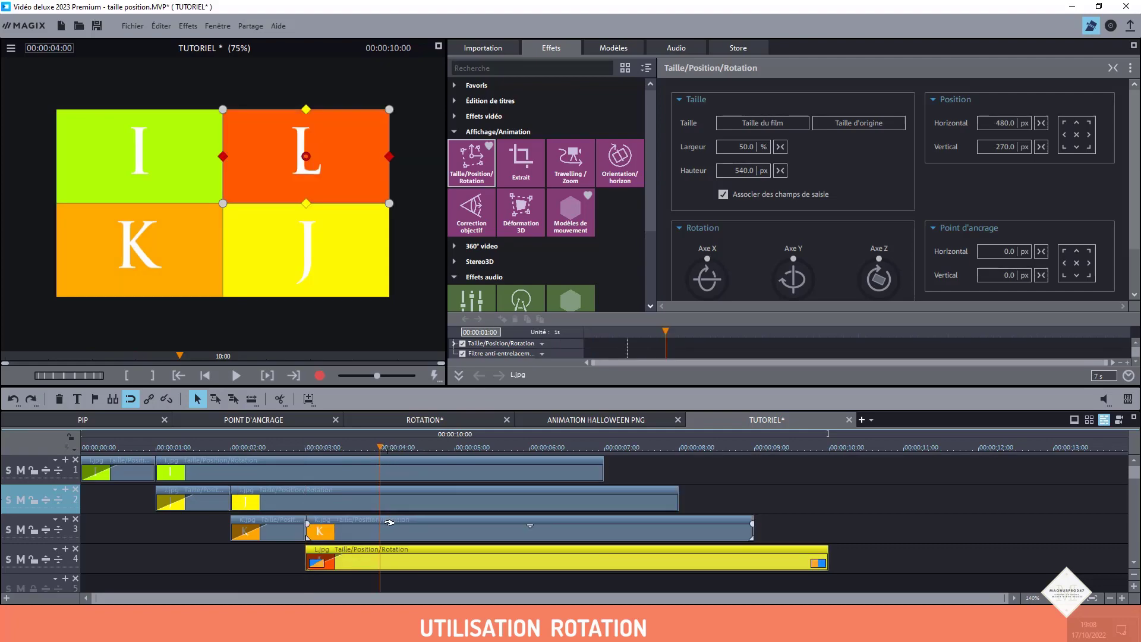
{"action": "key", "text": "t"}
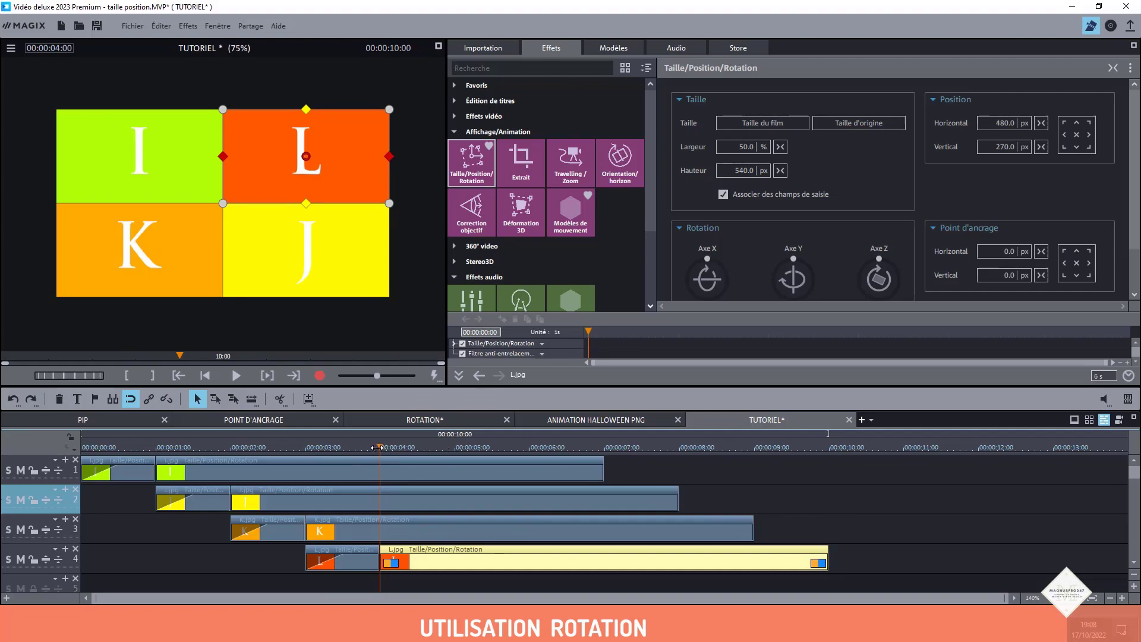
Add a Taille/Position/Rotation keyframe at 00:00:00:00 to clip I's first segment
{"action": "left_click_drag", "start_coordinate": [377, 447], "coordinate": [82, 447]}
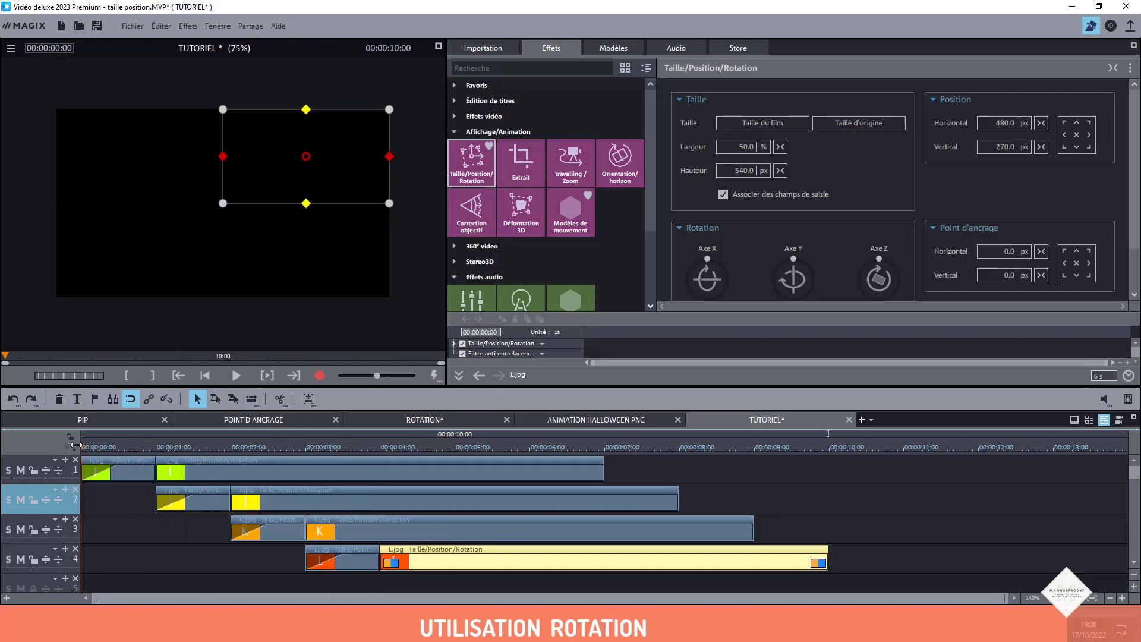
{"action": "left_click", "coordinate": [118, 476]}
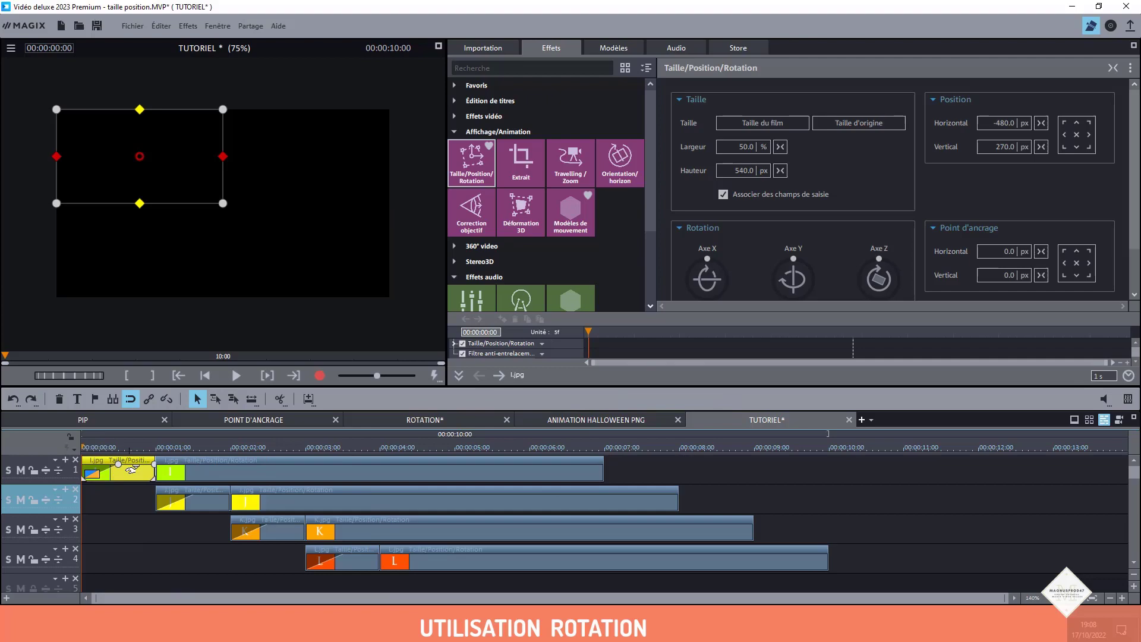
{"action": "left_click", "coordinate": [502, 344]}
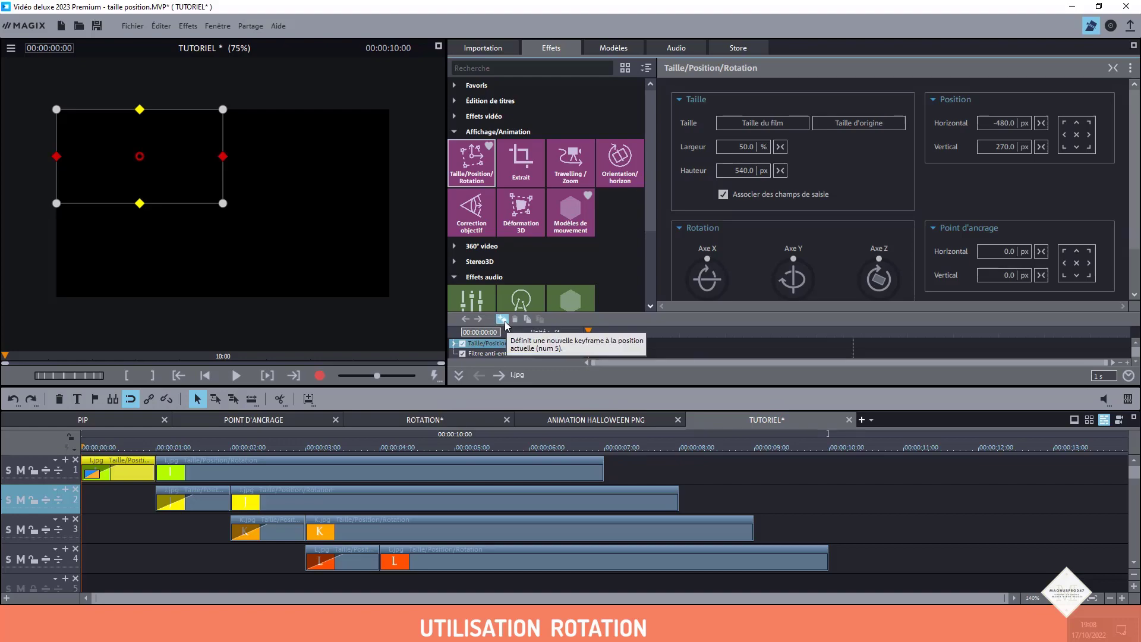
{"action": "left_click", "coordinate": [502, 318]}
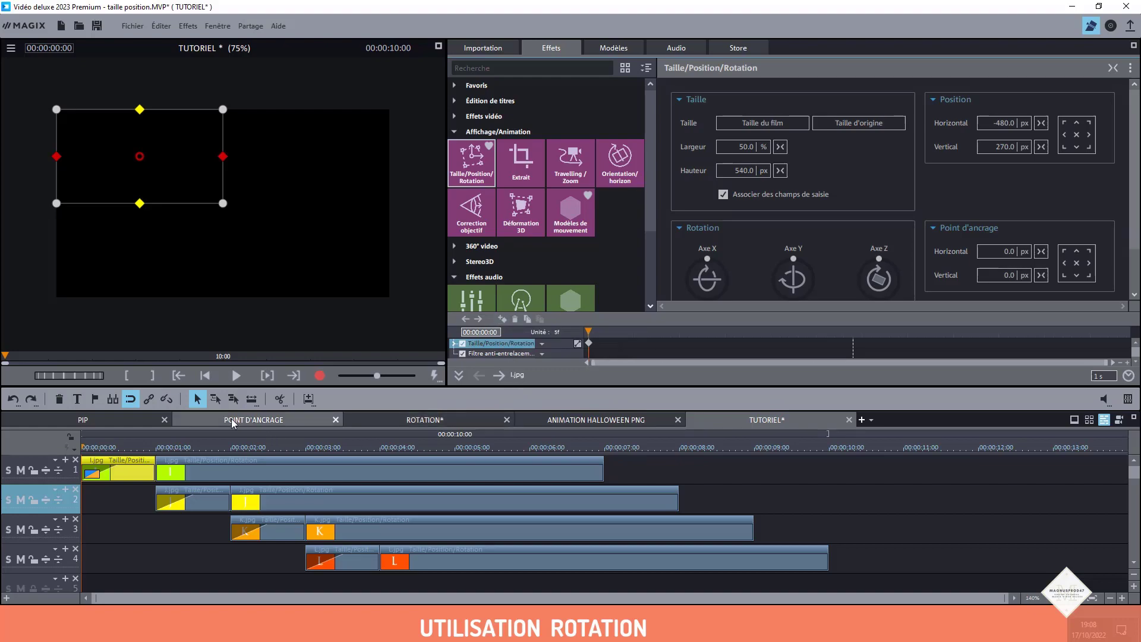
Keyframe clip I's first segment at 00:00:00:59 with an X-axis rotation of 360
{"action": "left_click", "coordinate": [153, 451]}
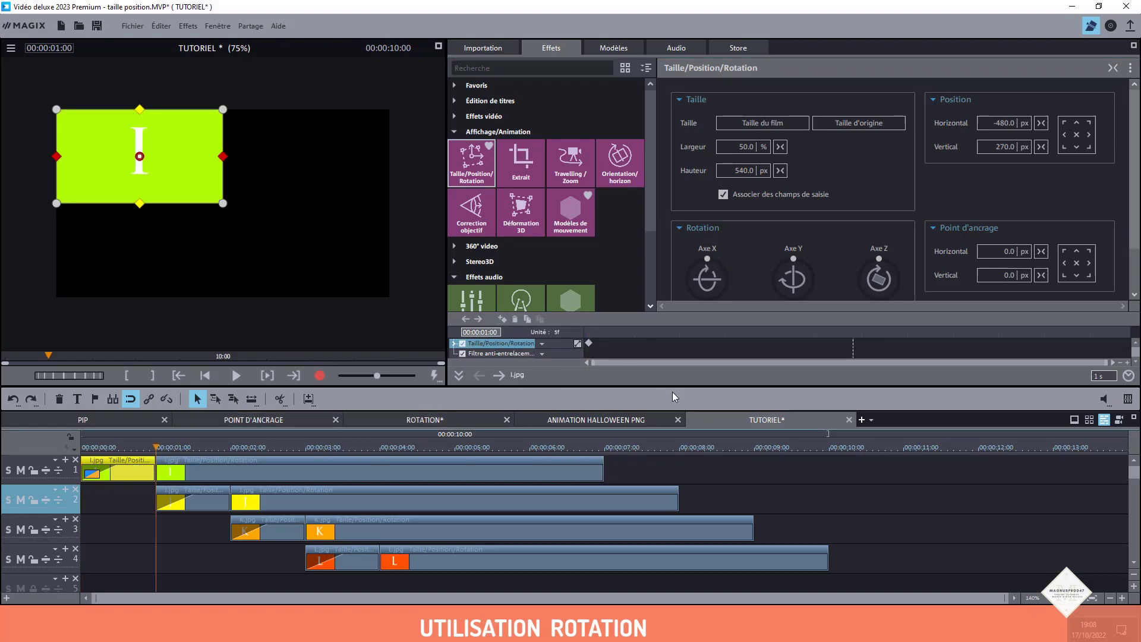
{"action": "left_click", "coordinate": [136, 449]}
{"action": "left_click_drag", "start_coordinate": [988, 330], "coordinate": [1129, 332]}
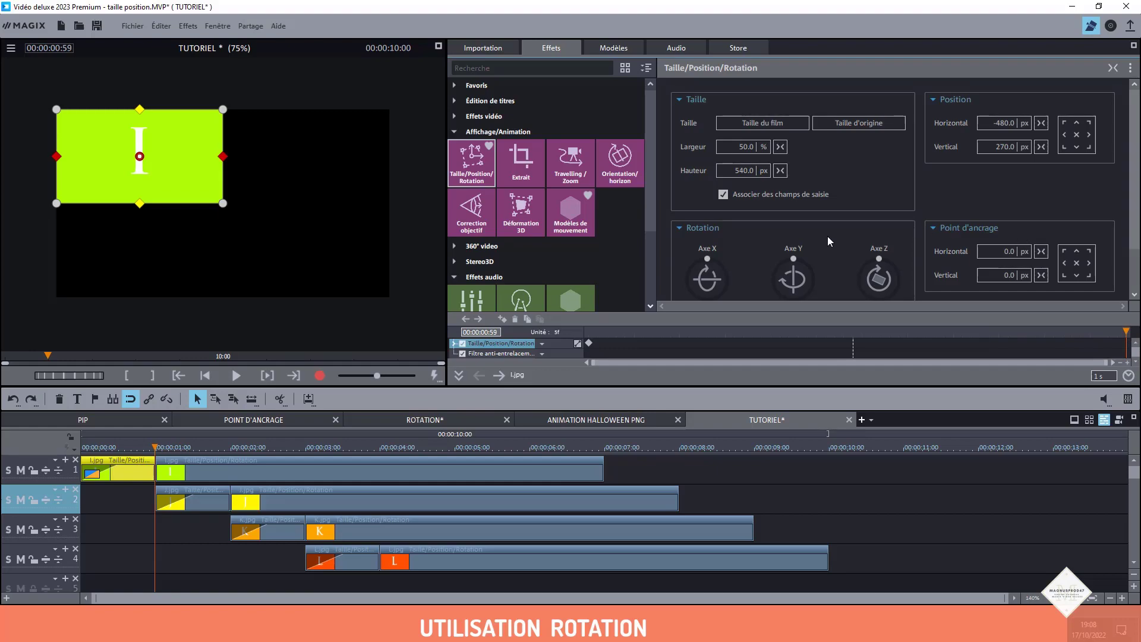
{"action": "scroll", "coordinate": [985, 290], "scroll_direction": "down", "scroll_amount": 1}
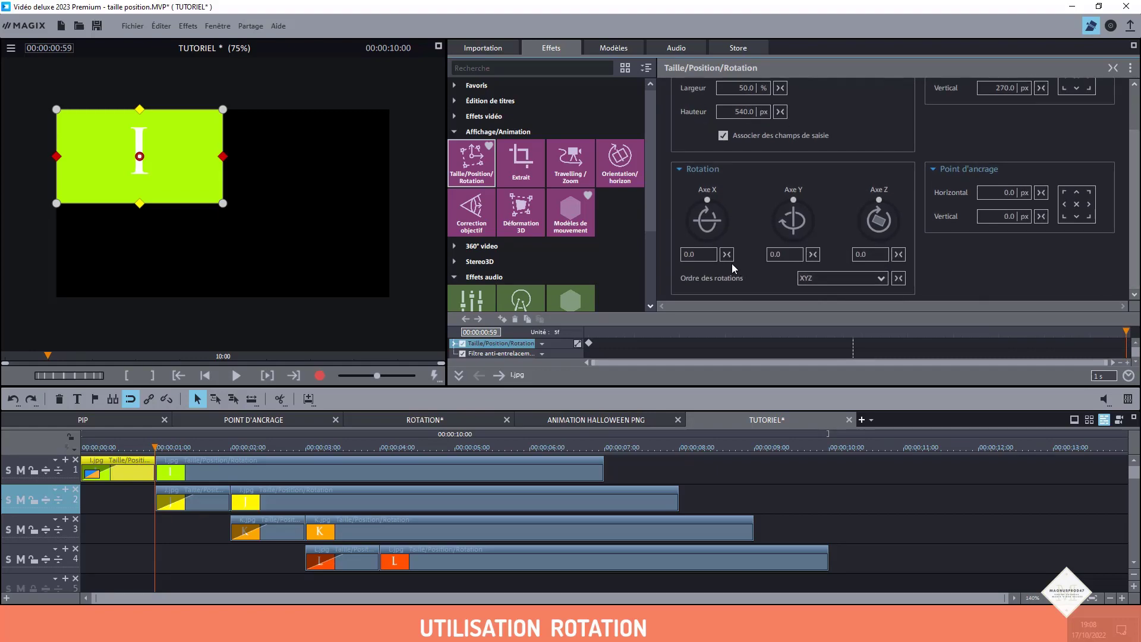
{"action": "mouse_move", "coordinate": [709, 203]}
{"action": "left_mouse_down"}
{"action": "mouse_move", "coordinate": [722, 216]}
{"action": "mouse_move", "coordinate": [718, 238]}
{"action": "mouse_move", "coordinate": [698, 238]}
{"action": "mouse_move", "coordinate": [687, 221]}
{"action": "mouse_move", "coordinate": [710, 203]}
{"action": "left_mouse_up"}
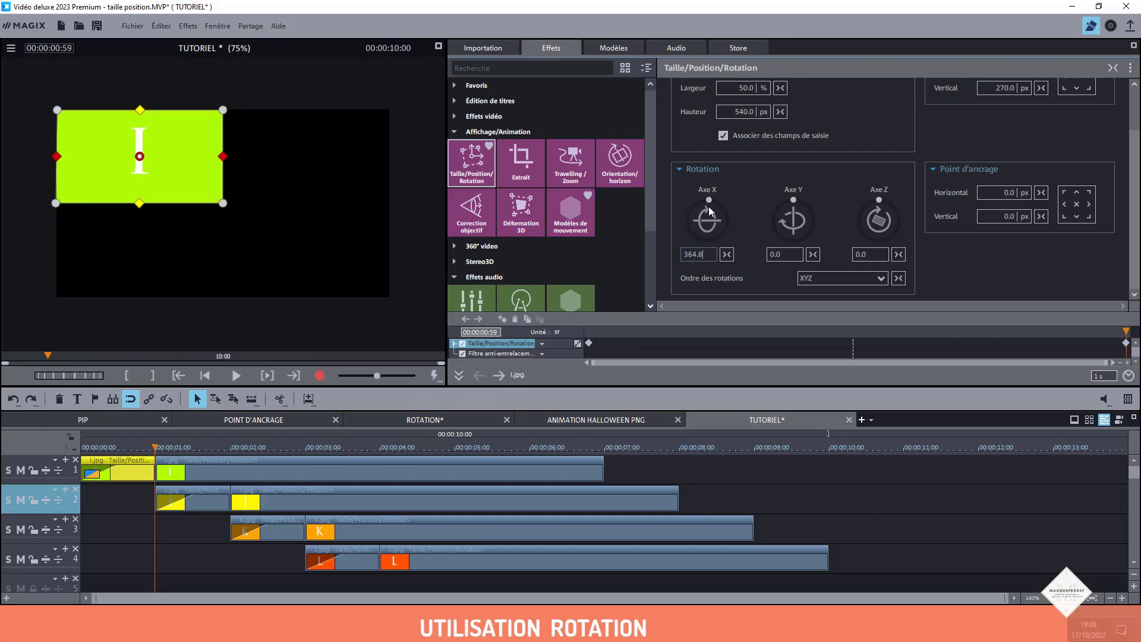
{"action": "double_click", "coordinate": [704, 255]}
{"action": "type", "text": "36"}
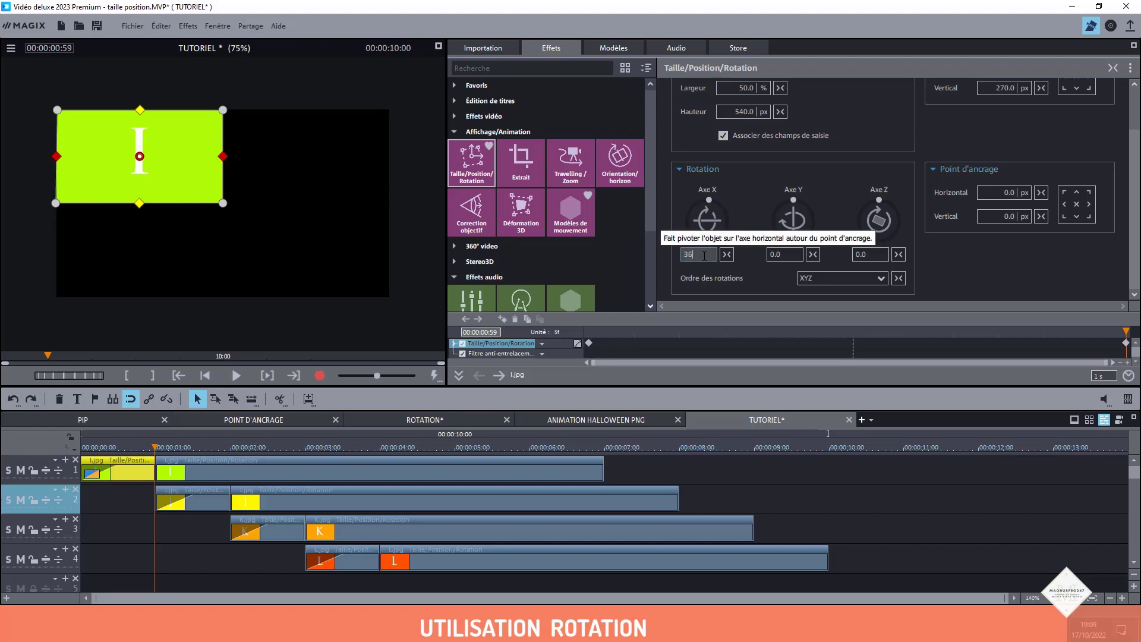
{"action": "type", "text": "0"}
{"action": "key", "text": "Return"}
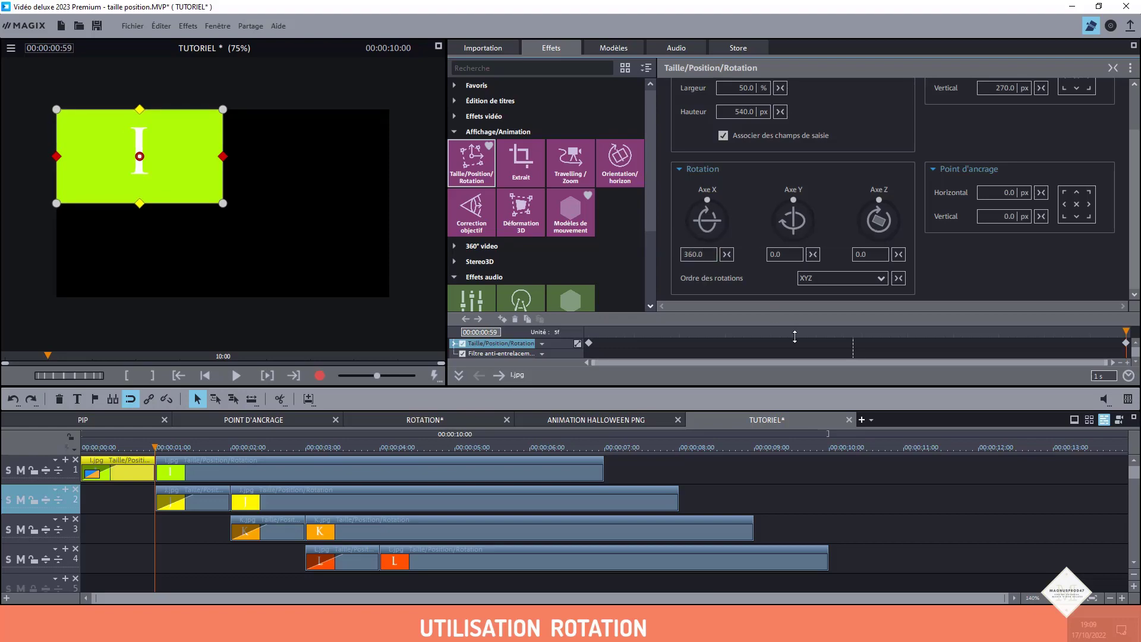
Add a Taille/Position/Rotation keyframe at 00:00:01:00 to clip J's first segment
{"action": "left_click", "coordinate": [209, 503]}
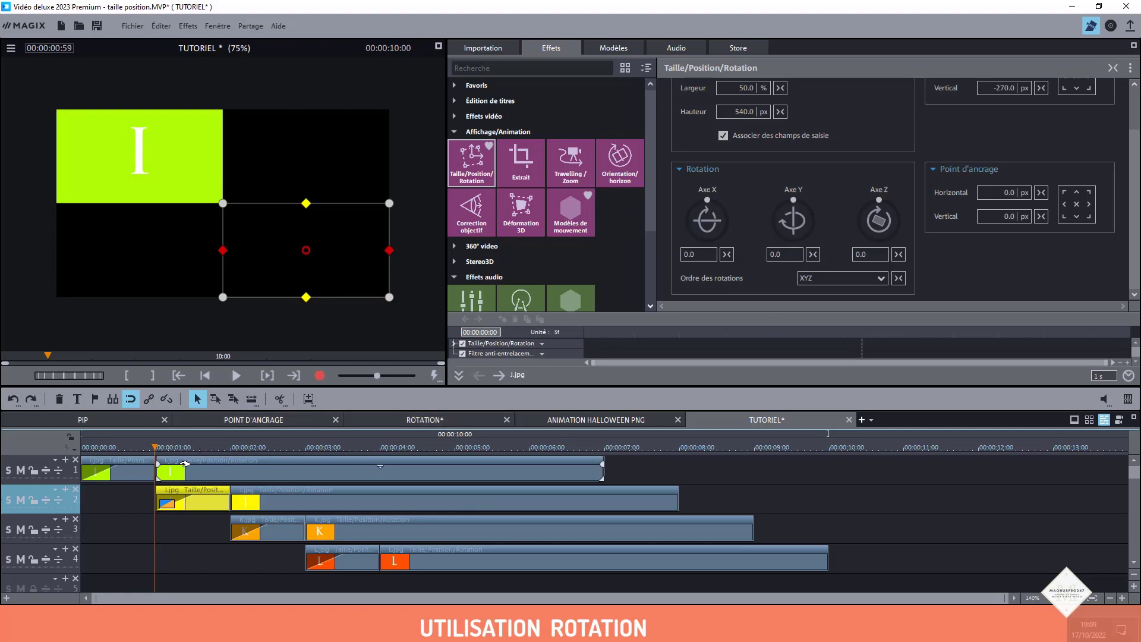
{"action": "key", "text": "Right"}
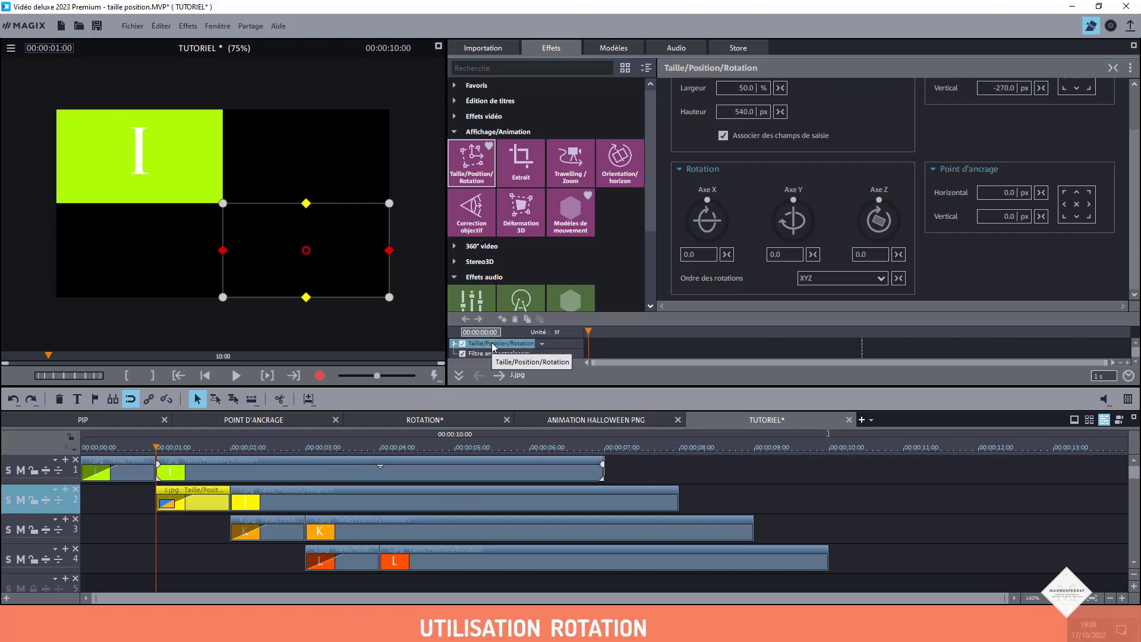
{"action": "left_click", "coordinate": [510, 345]}
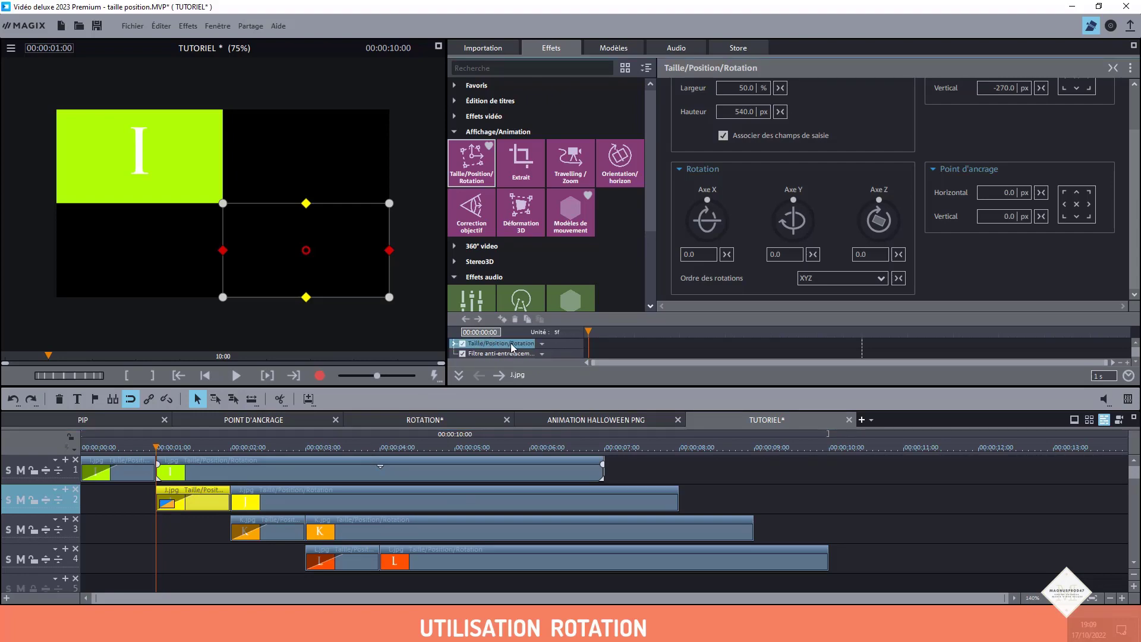
{"action": "left_click", "coordinate": [502, 319]}
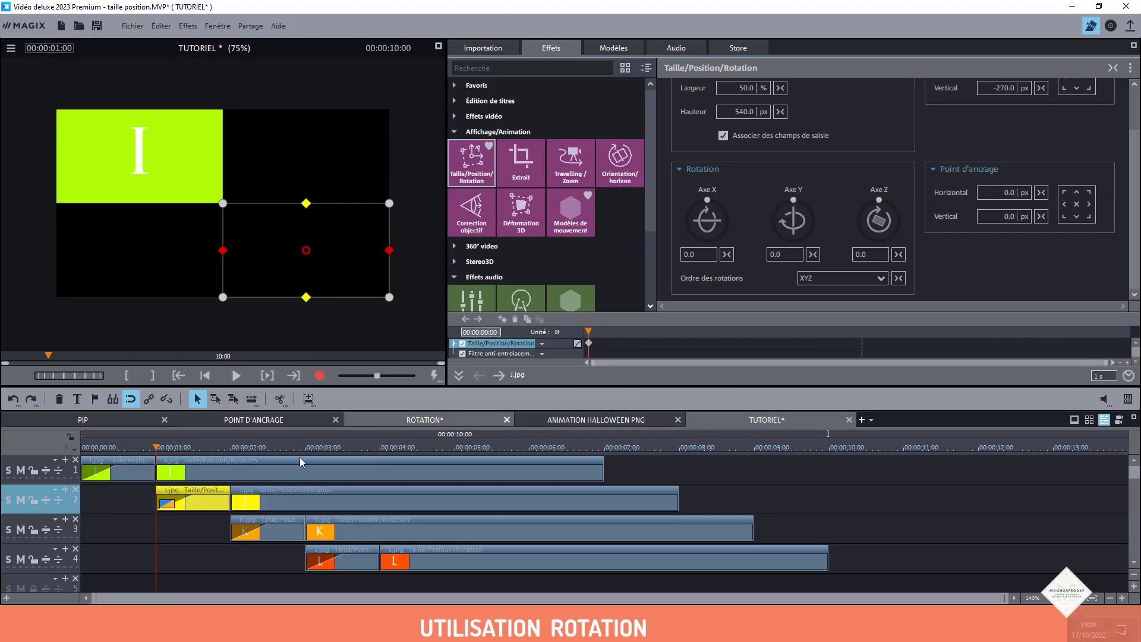
Set the X-axis rotation of clip J's first segment to -360 at 00:00:01:59
{"action": "left_click_drag", "start_coordinate": [600, 329], "coordinate": [1137, 358]}
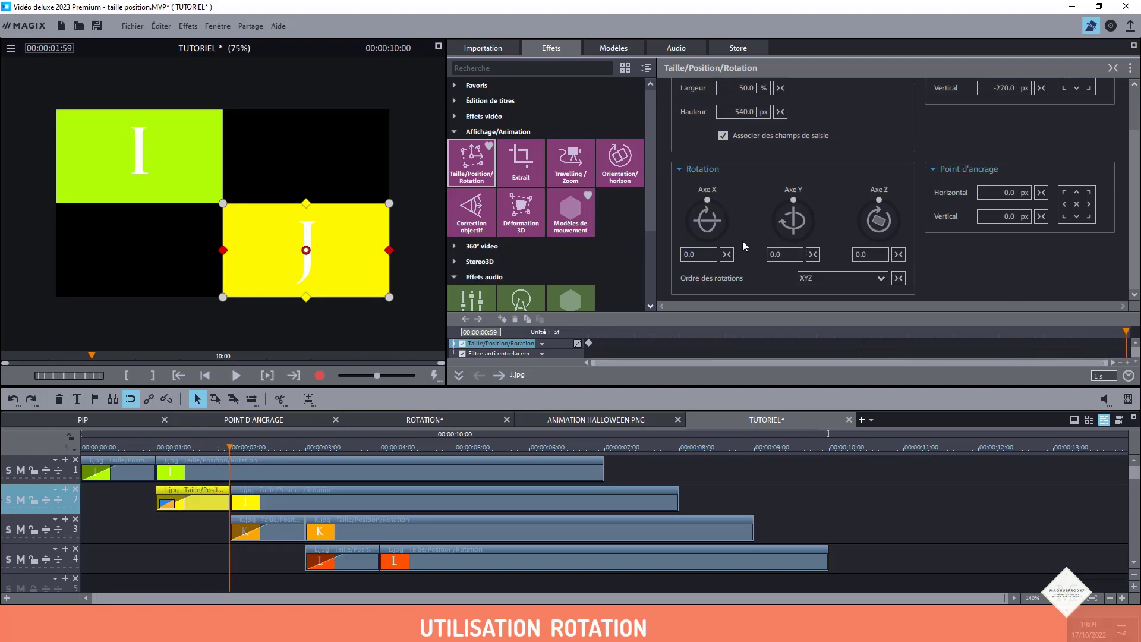
{"action": "left_click_drag", "start_coordinate": [707, 202], "coordinate": [703, 255]}
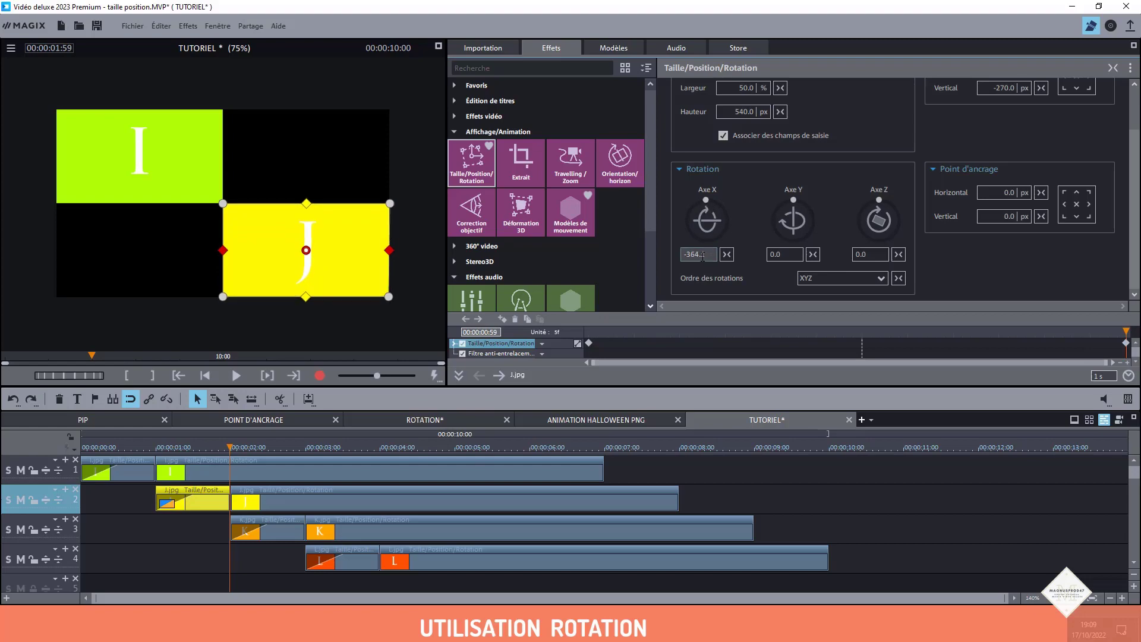
{"action": "double_click", "coordinate": [696, 255]}
{"action": "type", "text": "-36"}
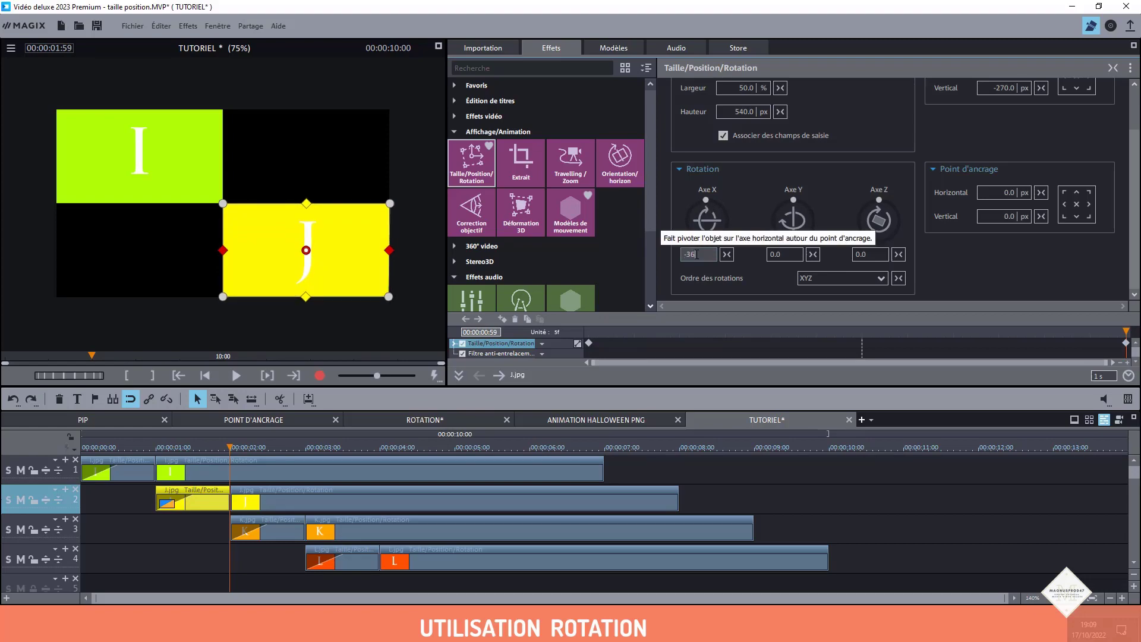
{"action": "key", "text": "Return"}
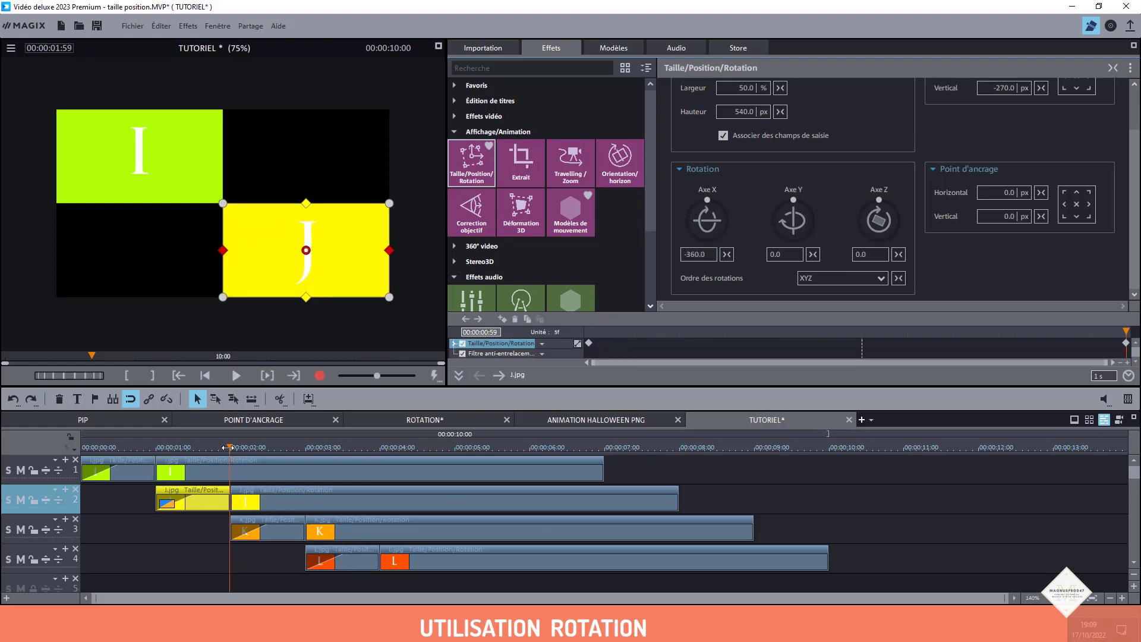
Play the film from the start to check the rotation entrances of clips I and J
{"action": "left_click_drag", "start_coordinate": [229, 446], "coordinate": [36, 466]}
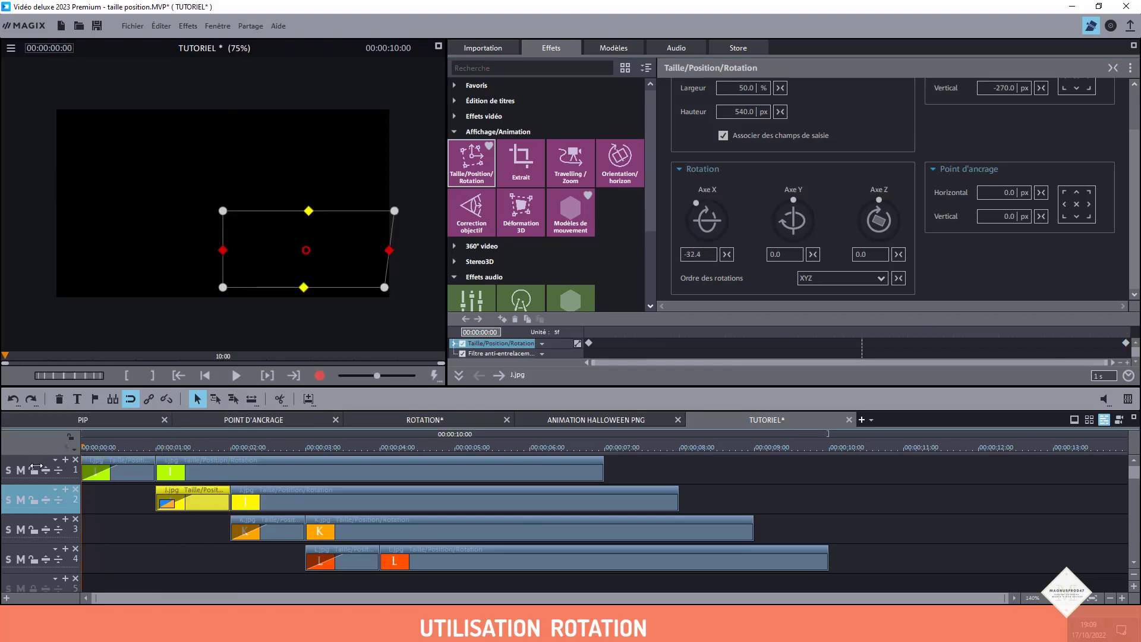
{"action": "left_click", "coordinate": [240, 376]}
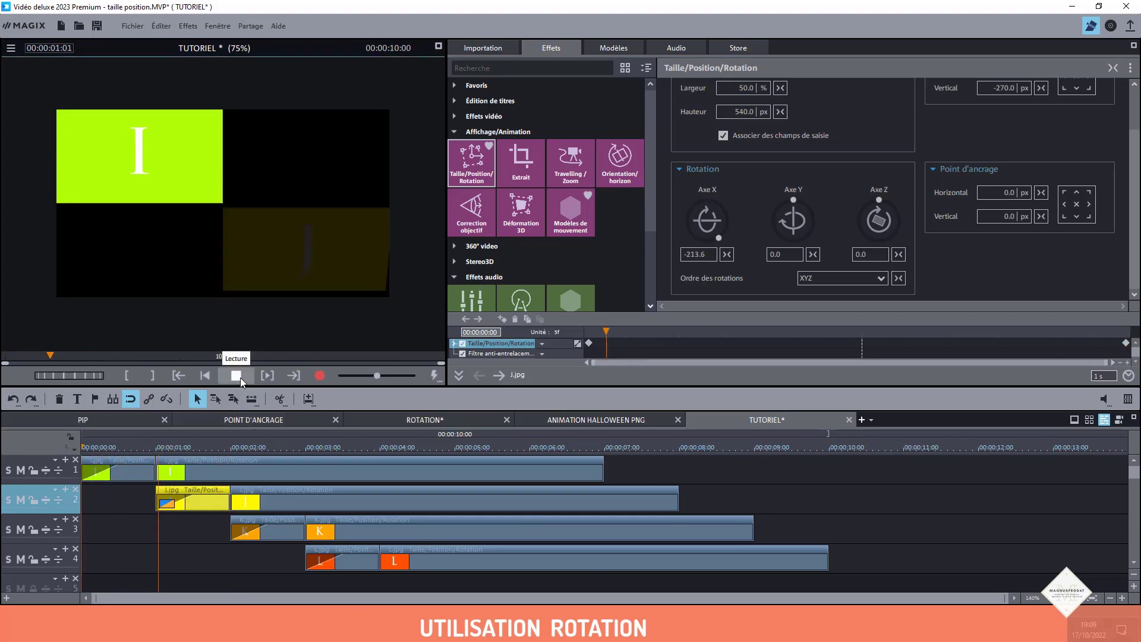
{"action": "left_click", "coordinate": [240, 377]}
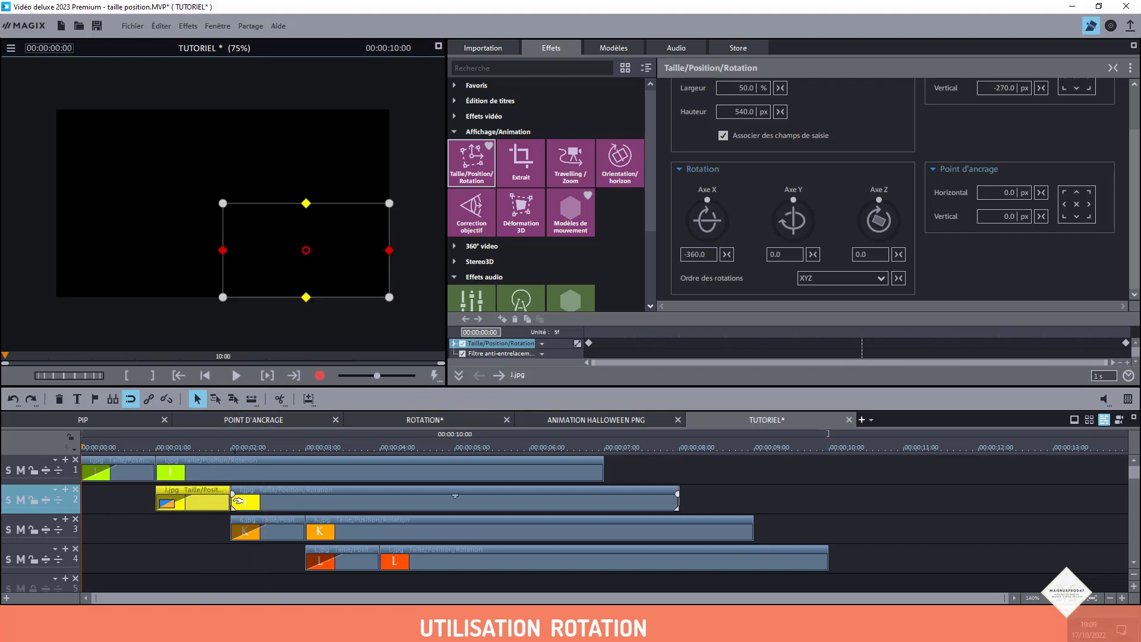
Add a Taille/Position/Rotation keyframe at 00:00:02:00 to clip K's first segment
{"action": "left_click", "coordinate": [256, 524]}
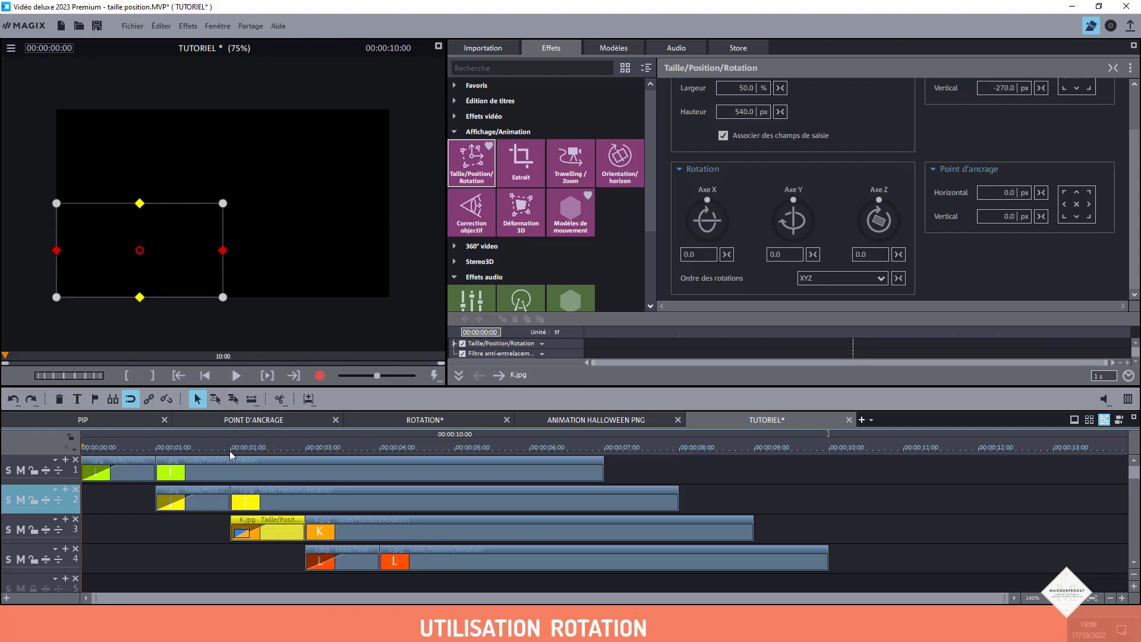
{"action": "left_click", "coordinate": [230, 452]}
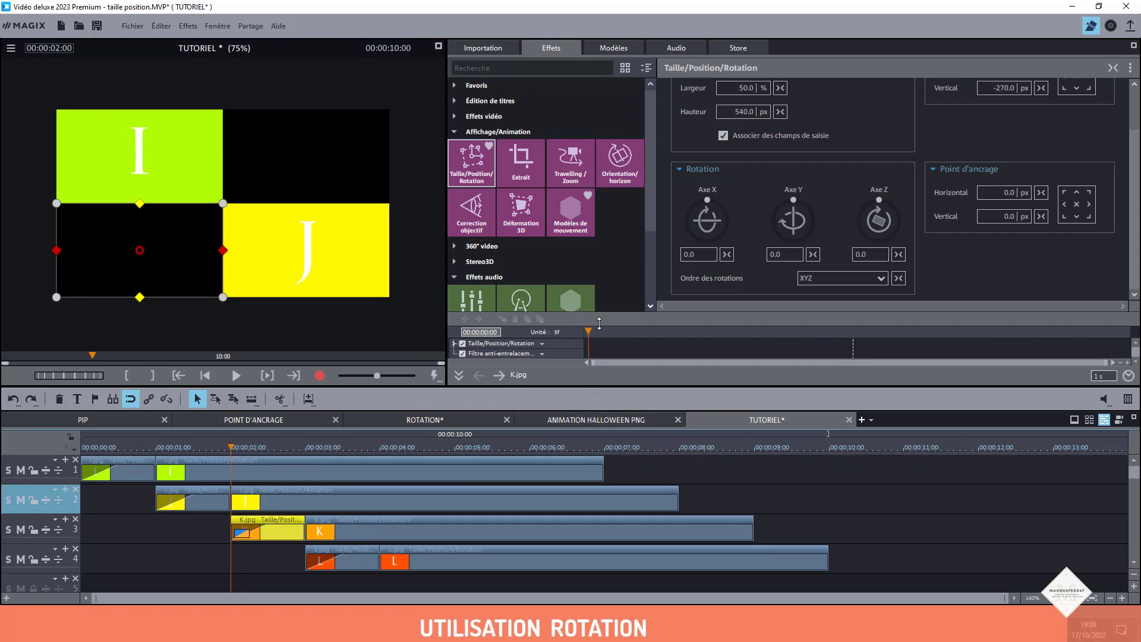
{"action": "left_click", "coordinate": [501, 344]}
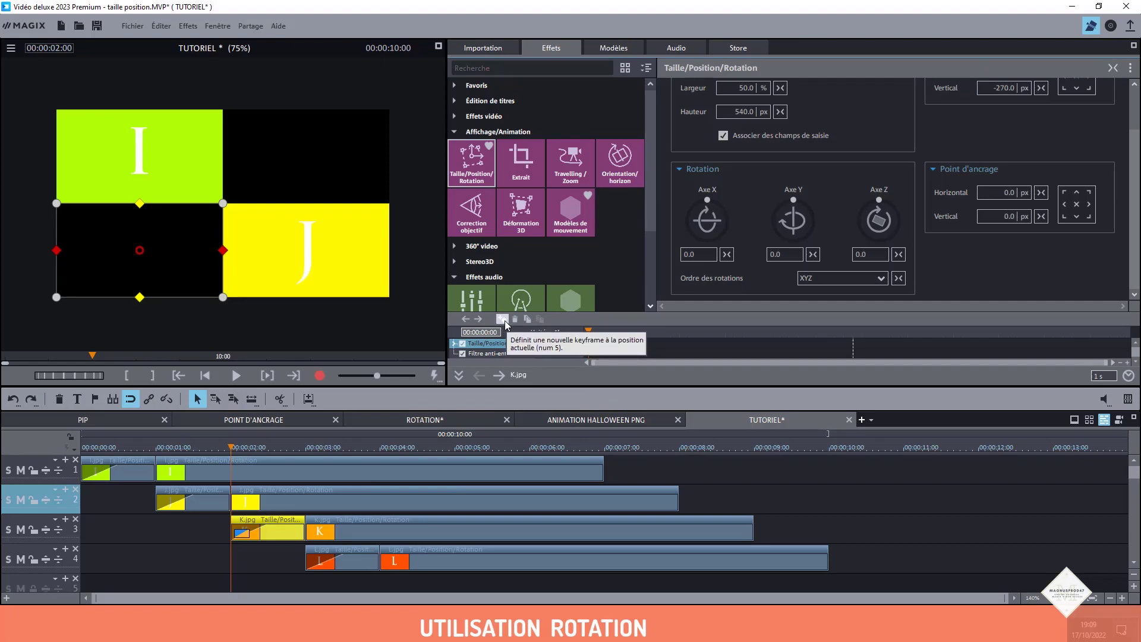
{"action": "left_click", "coordinate": [503, 319]}
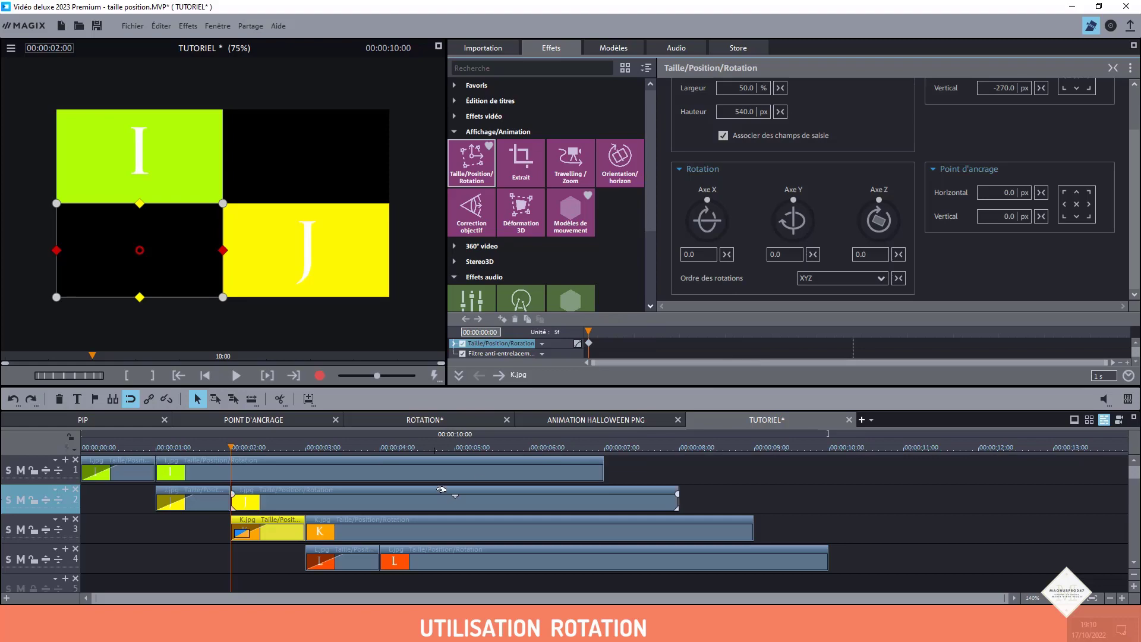
Set the Y-axis rotation of clip K's first segment to 360 at 00:00:02:59
{"action": "left_click_drag", "start_coordinate": [588, 334], "coordinate": [1136, 339]}
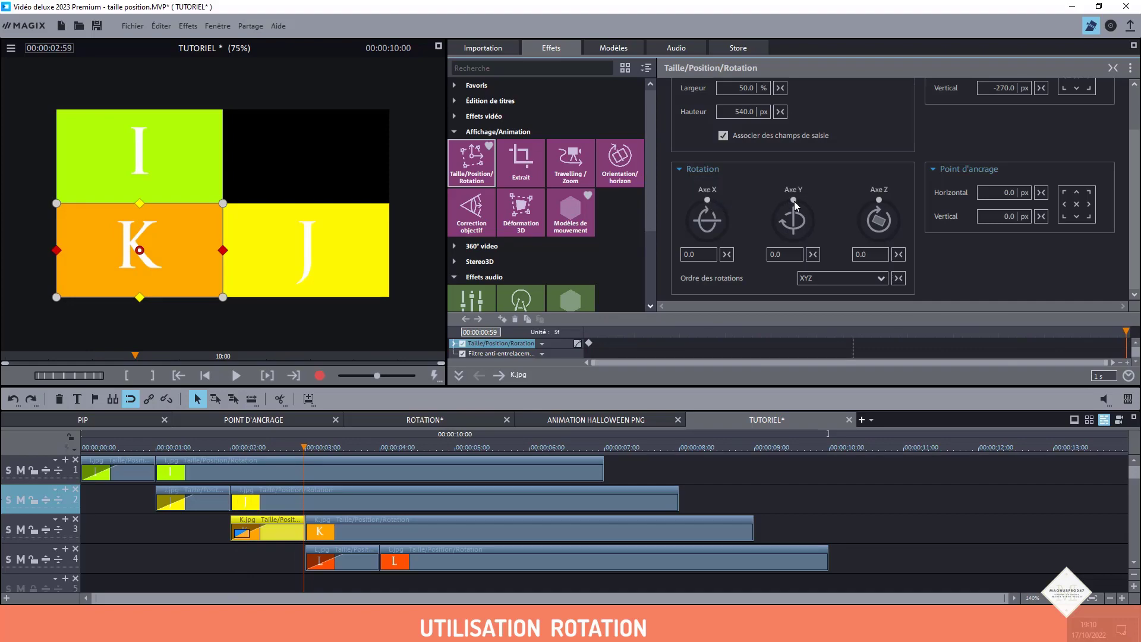
{"action": "mouse_move", "coordinate": [793, 202]}
{"action": "left_mouse_down"}
{"action": "mouse_move", "coordinate": [773, 225]}
{"action": "mouse_move", "coordinate": [777, 202]}
{"action": "mouse_move", "coordinate": [807, 222]}
{"action": "mouse_move", "coordinate": [784, 223]}
{"action": "mouse_move", "coordinate": [793, 205]}
{"action": "mouse_move", "coordinate": [794, 219]}
{"action": "left_mouse_up"}
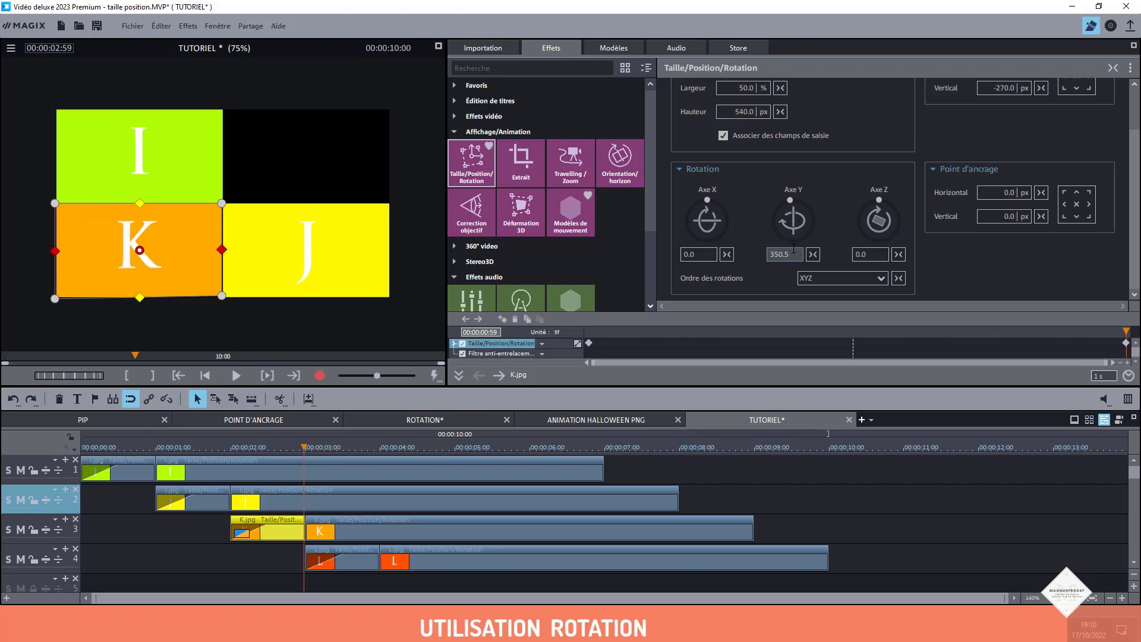
{"action": "double_click", "coordinate": [793, 248]}
{"action": "type", "text": "360"}
{"action": "key", "text": "Return"}
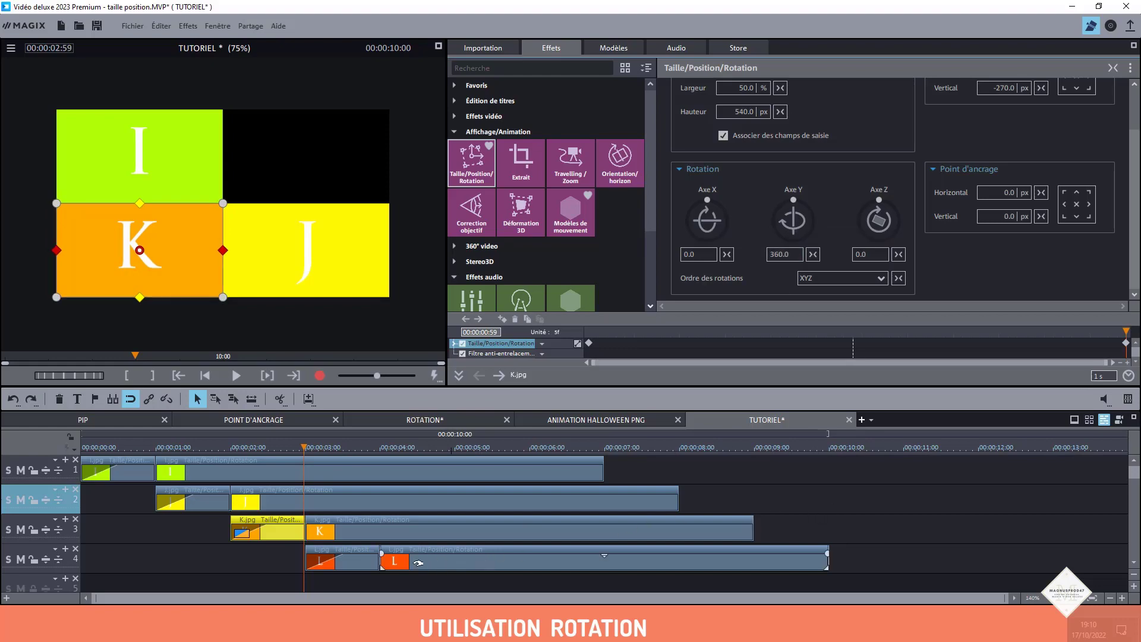
Add a Taille/Position/Rotation keyframe at the start of clip L's first segment
{"action": "left_click", "coordinate": [357, 503]}
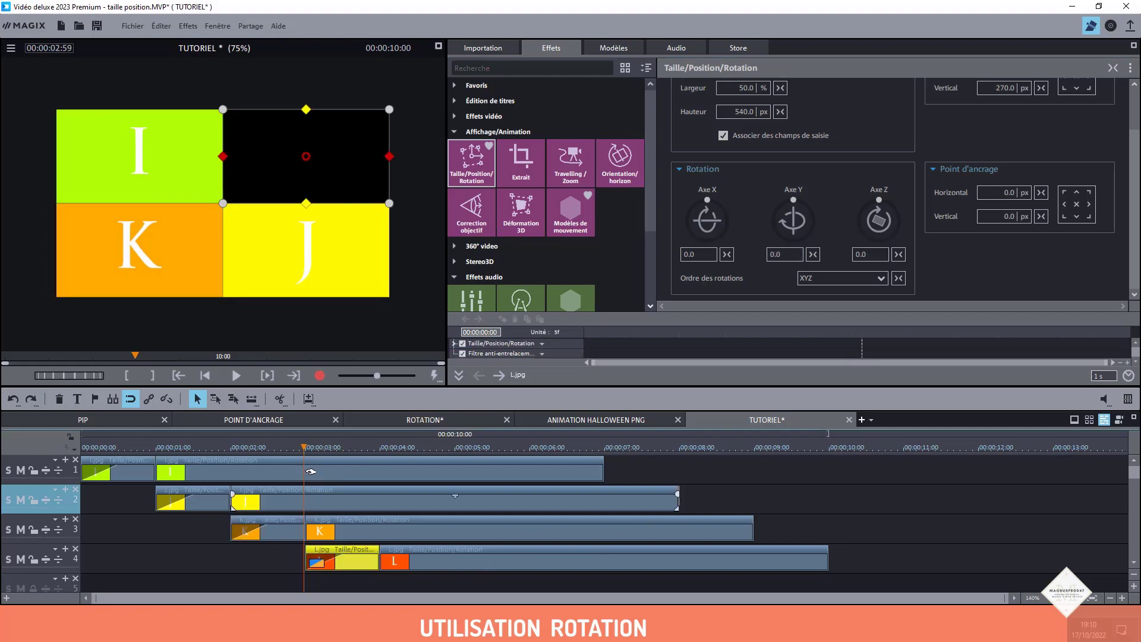
{"action": "left_click", "coordinate": [304, 449]}
{"action": "left_click", "coordinate": [500, 344]}
Set the Y-axis rotation of clip L's first segment to -360 at 00:00:03:59
{"action": "left_click_drag", "start_coordinate": [591, 333], "coordinate": [1136, 354]}
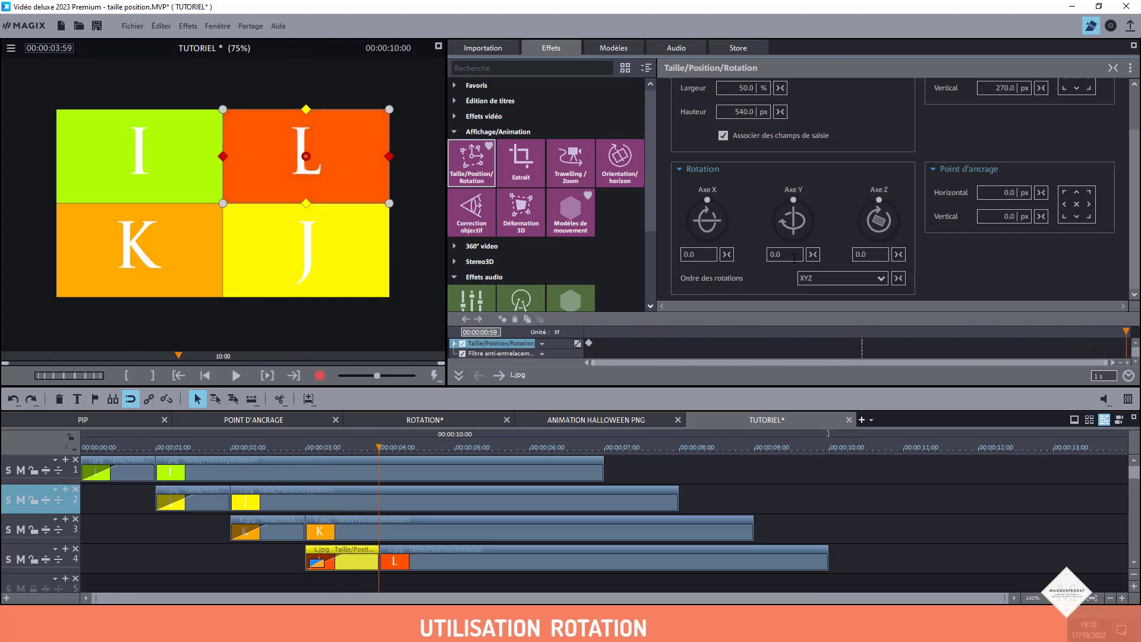
{"action": "left_click", "coordinate": [783, 257]}
{"action": "type", "text": "-3"}
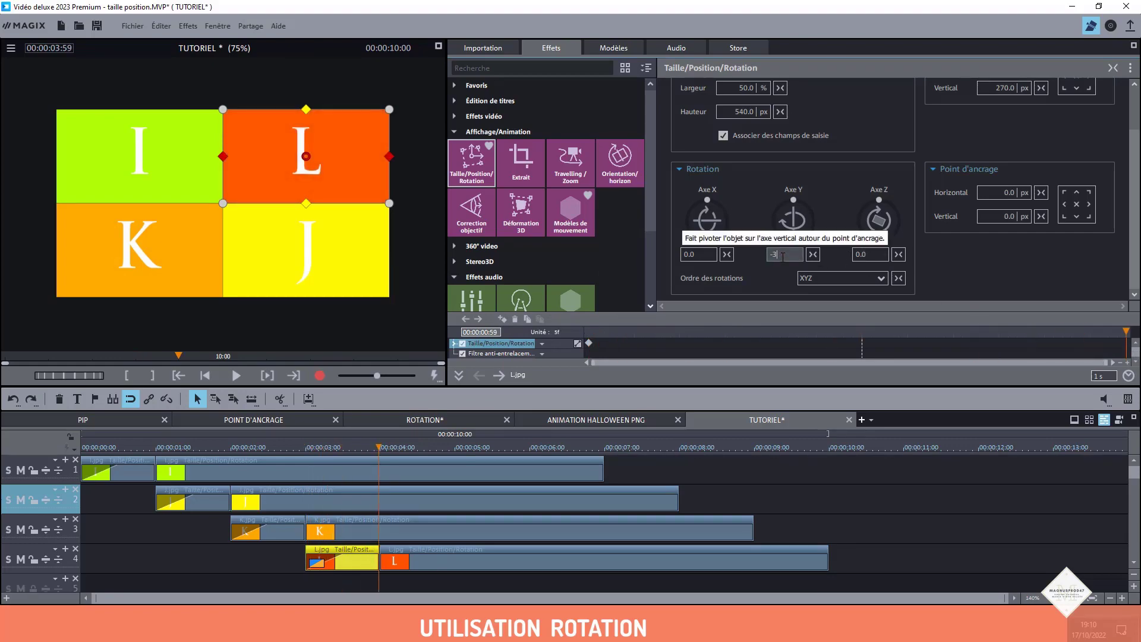
{"action": "type", "text": "60"}
{"action": "key", "text": "Return"}
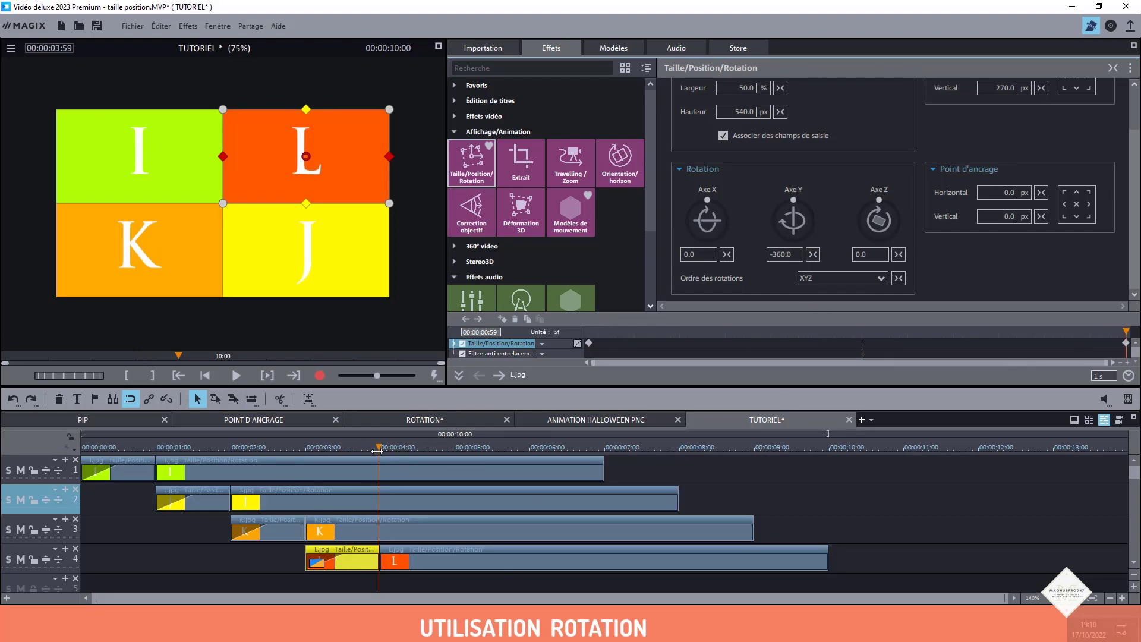
Play the film from the start to check all four rotation entrances
{"action": "left_click", "coordinate": [240, 379]}
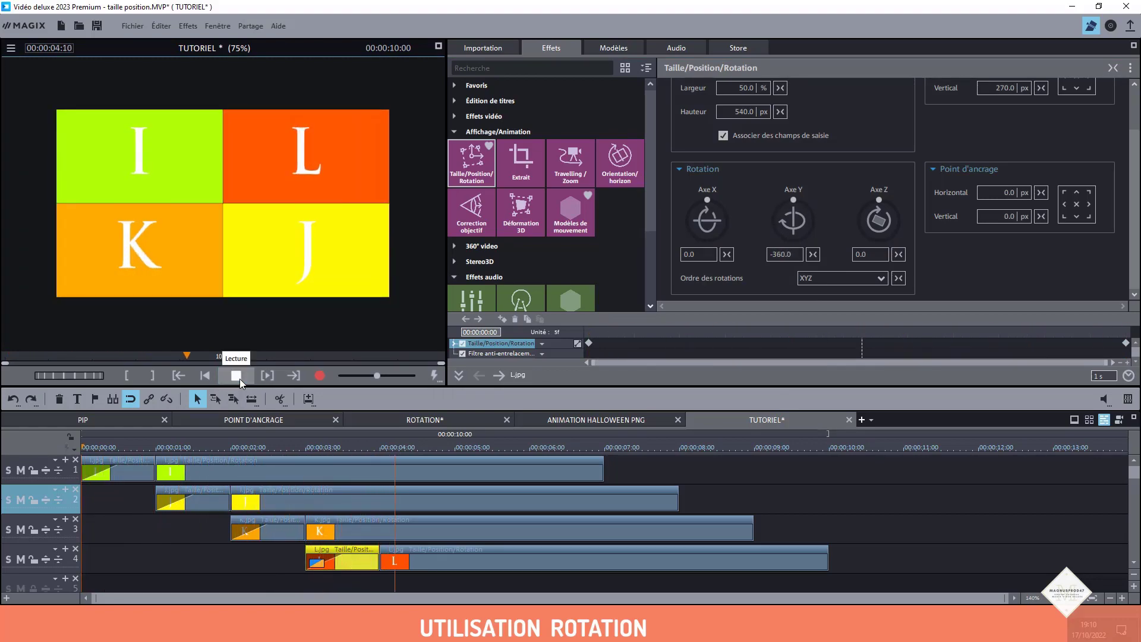
{"action": "left_click", "coordinate": [240, 380]}
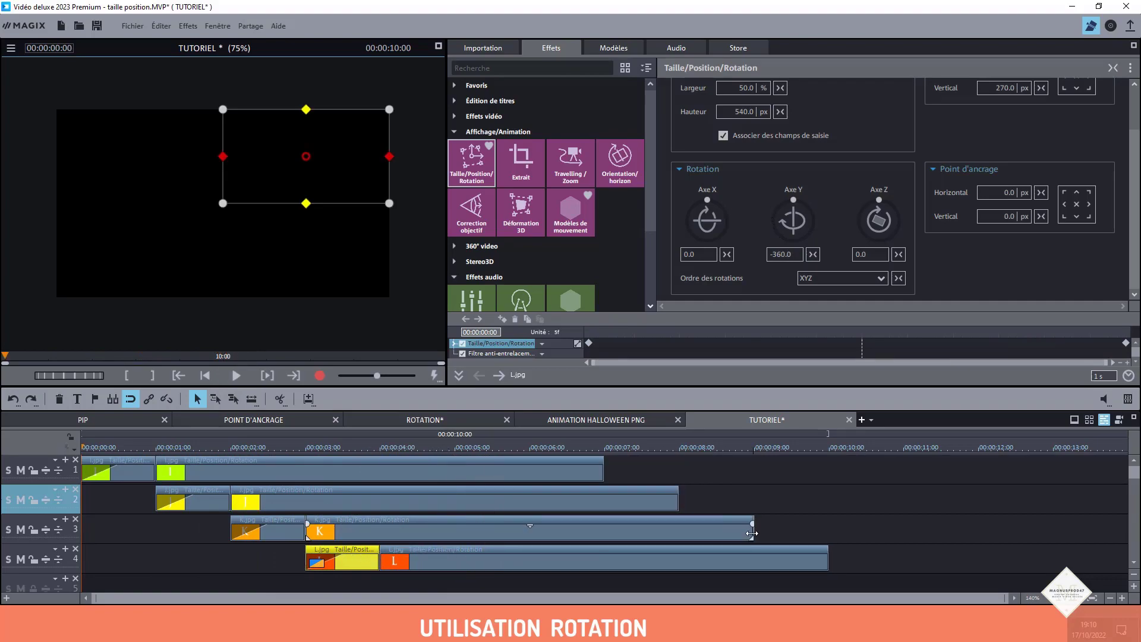
Trim the second segments of clips J, K and L to end at 00:00:07:00
{"action": "left_click", "coordinate": [605, 454]}
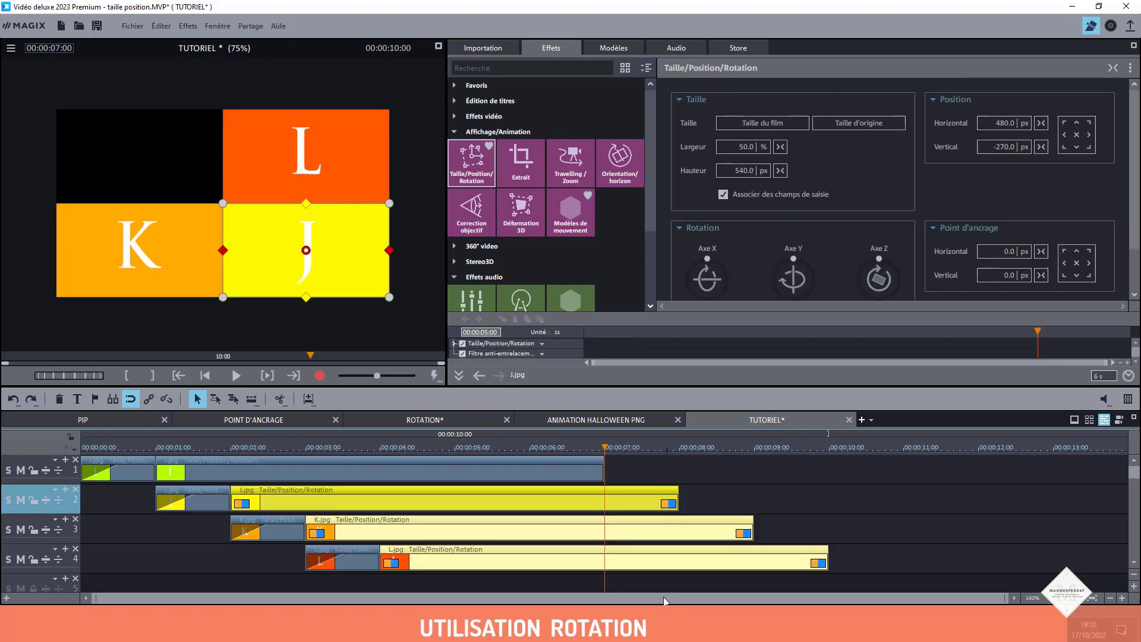
{"action": "key", "text": "u"}
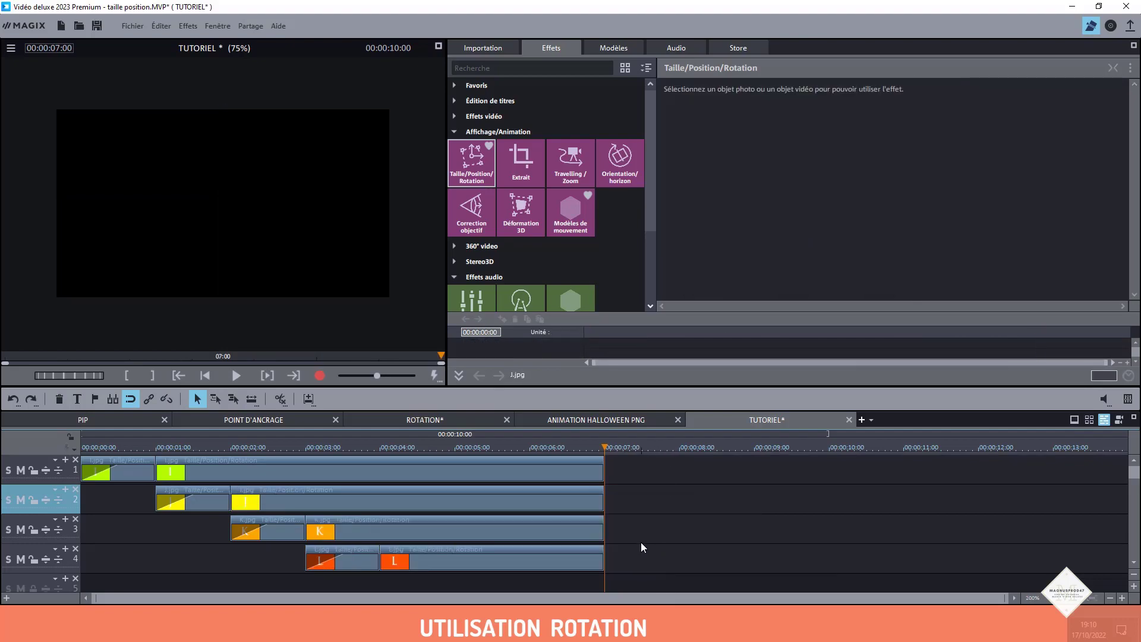
Extend clip K's last segment to 00:00:10:00 and split it at 00:00:07:00
{"action": "left_click_drag", "start_coordinate": [601, 532], "coordinate": [827, 539]}
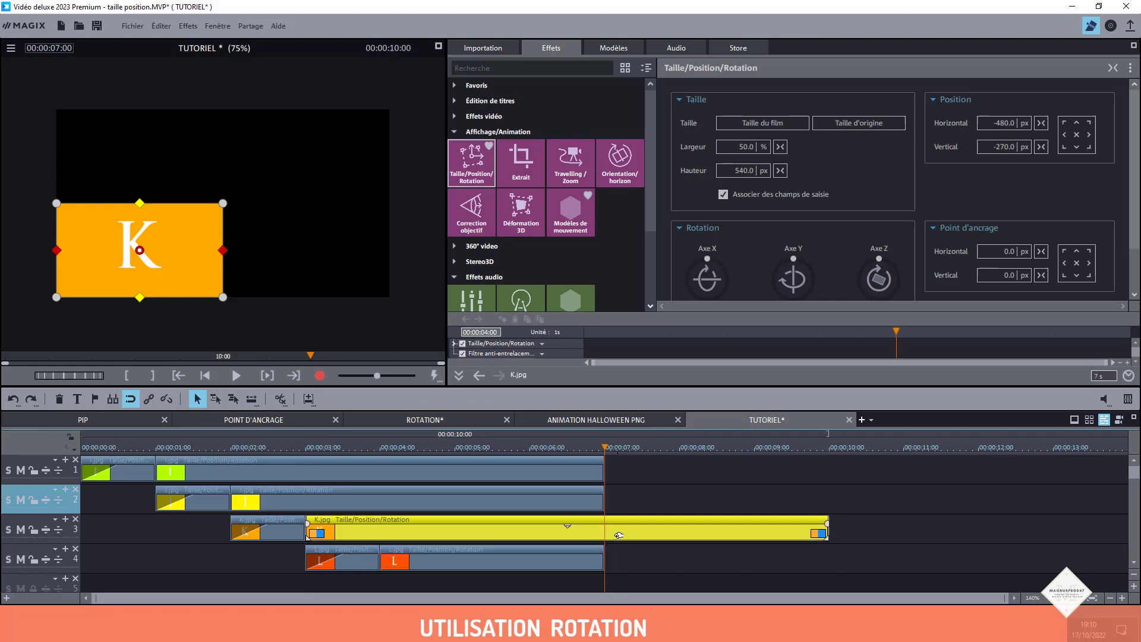
{"action": "key", "text": "t"}
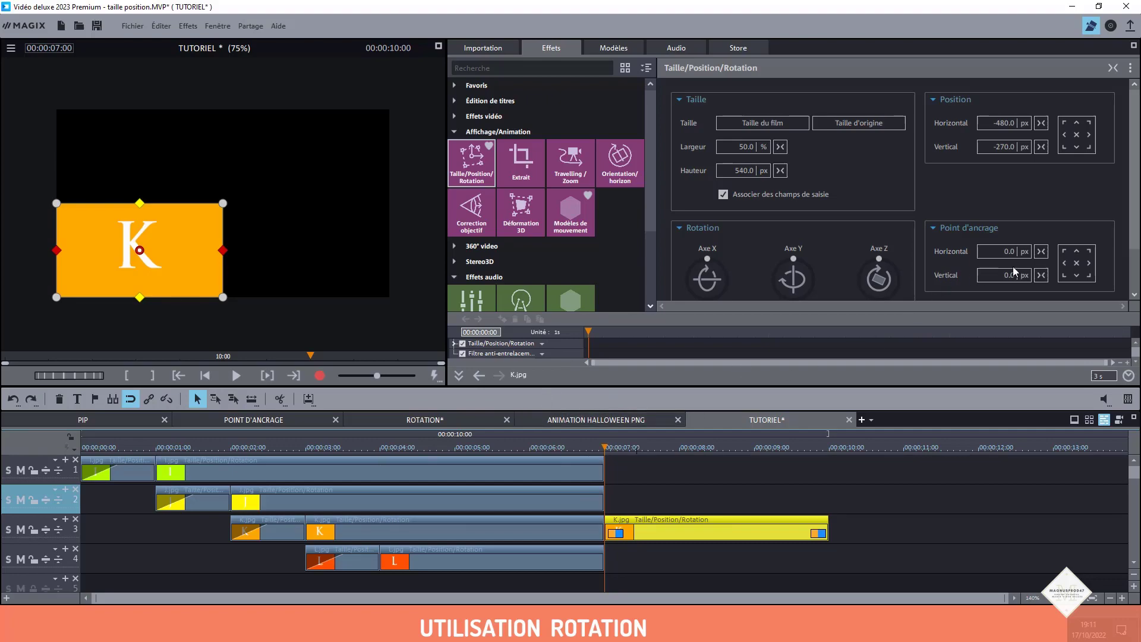
Set the anchor point of clip K's last segment to its bottom-left corner and add a Taille/Position/Rotation keyframe at 00:00:07:00
{"action": "left_click", "coordinate": [1064, 276]}
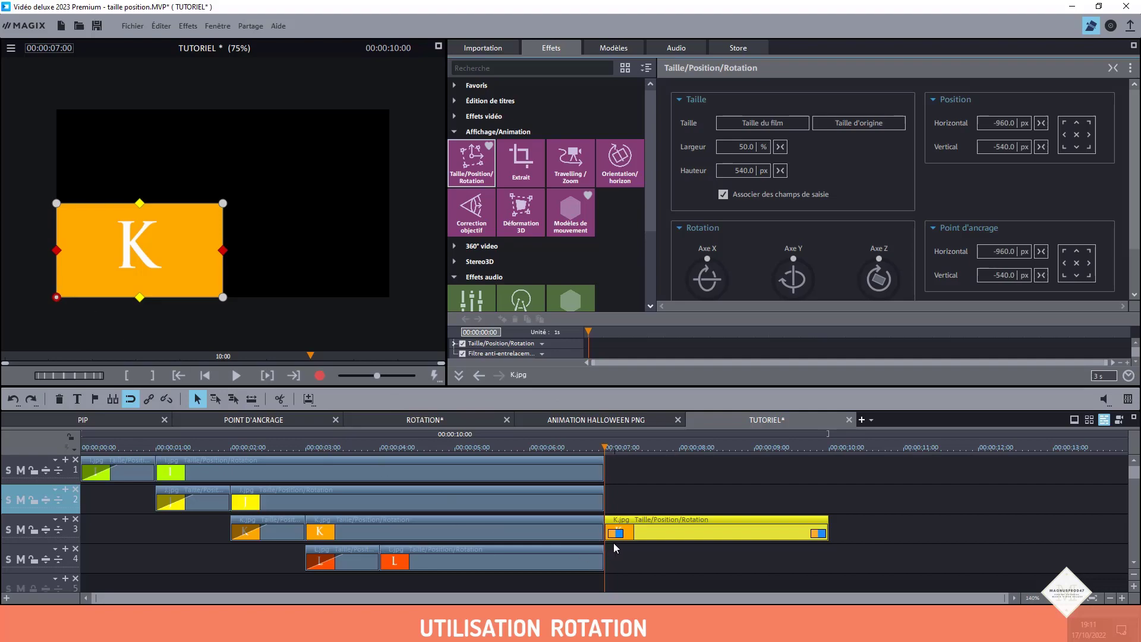
{"action": "left_click", "coordinate": [490, 343]}
{"action": "left_click", "coordinate": [503, 319]}
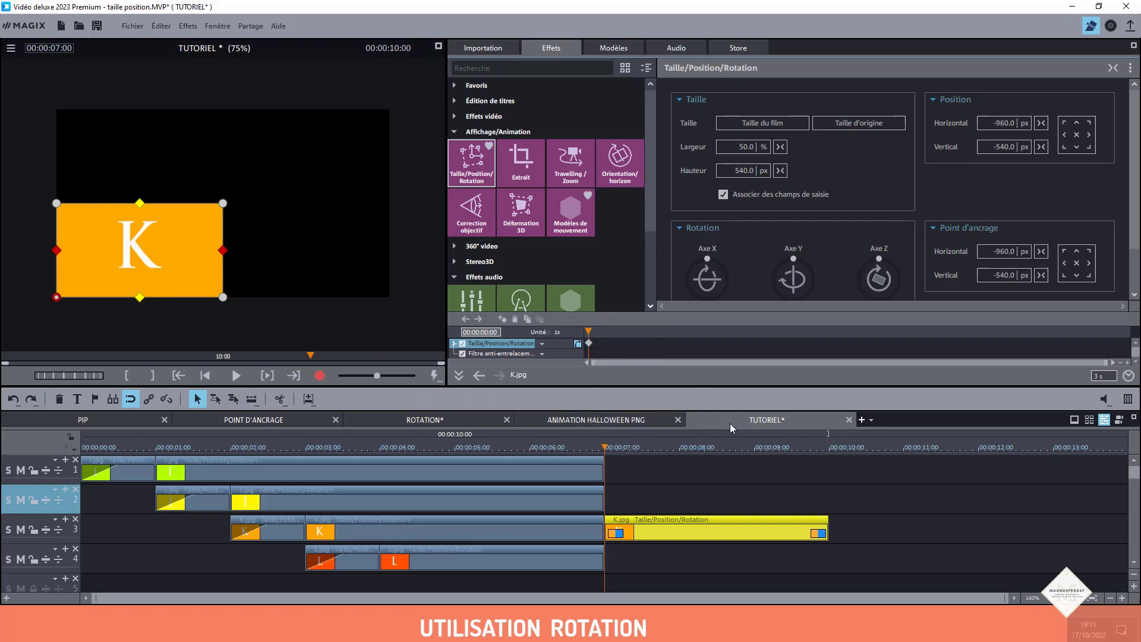
Enlarge clip K's last segment to 100% width at 00:00:08:00
{"action": "left_click", "coordinate": [681, 447]}
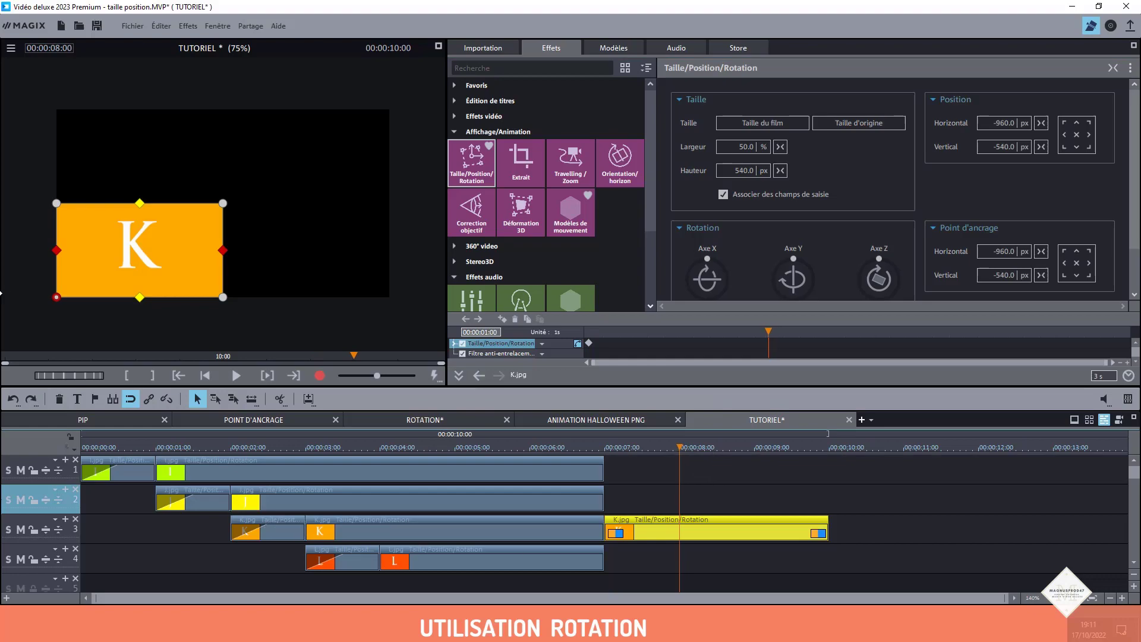
{"action": "left_click_drag", "start_coordinate": [224, 202], "coordinate": [387, 111]}
{"action": "left_click", "coordinate": [763, 147]}
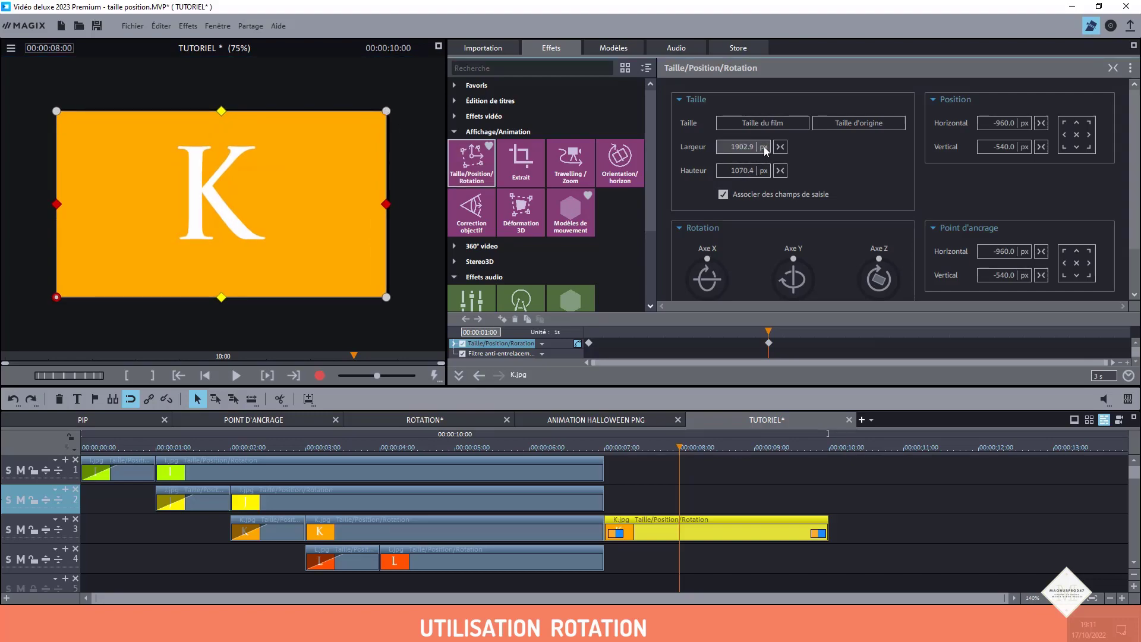
{"action": "double_click", "coordinate": [745, 145]}
{"action": "type", "text": "100"}
{"action": "key", "text": "Return"}
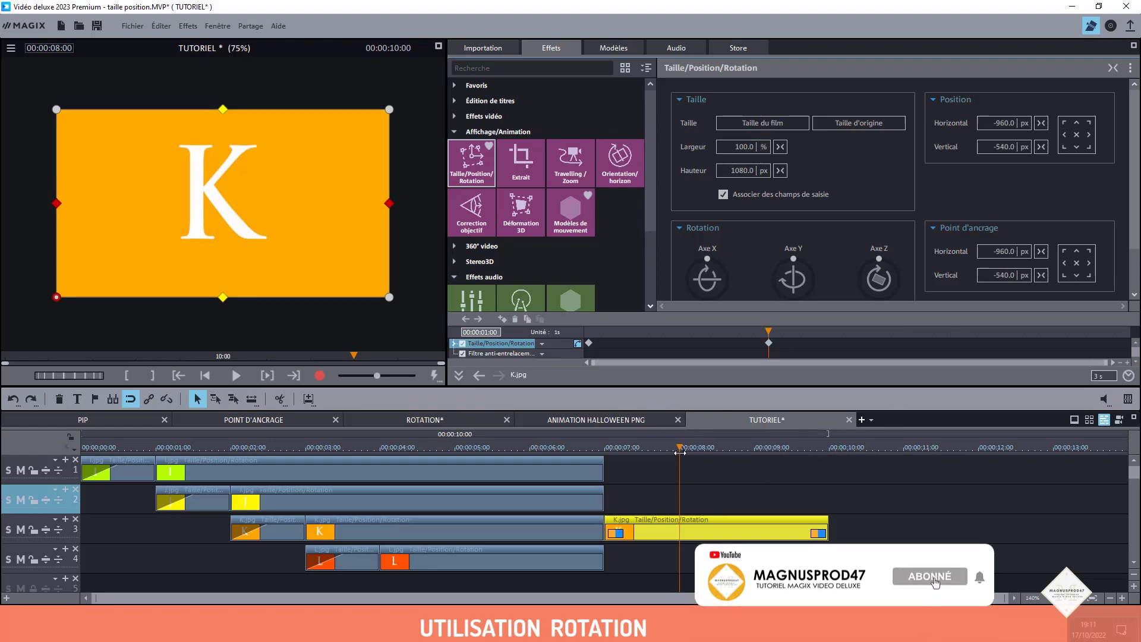
Play the film from the start to check the rotations and clip K's final enlargement
{"action": "key", "text": "Home"}
{"action": "left_click", "coordinate": [236, 375]}
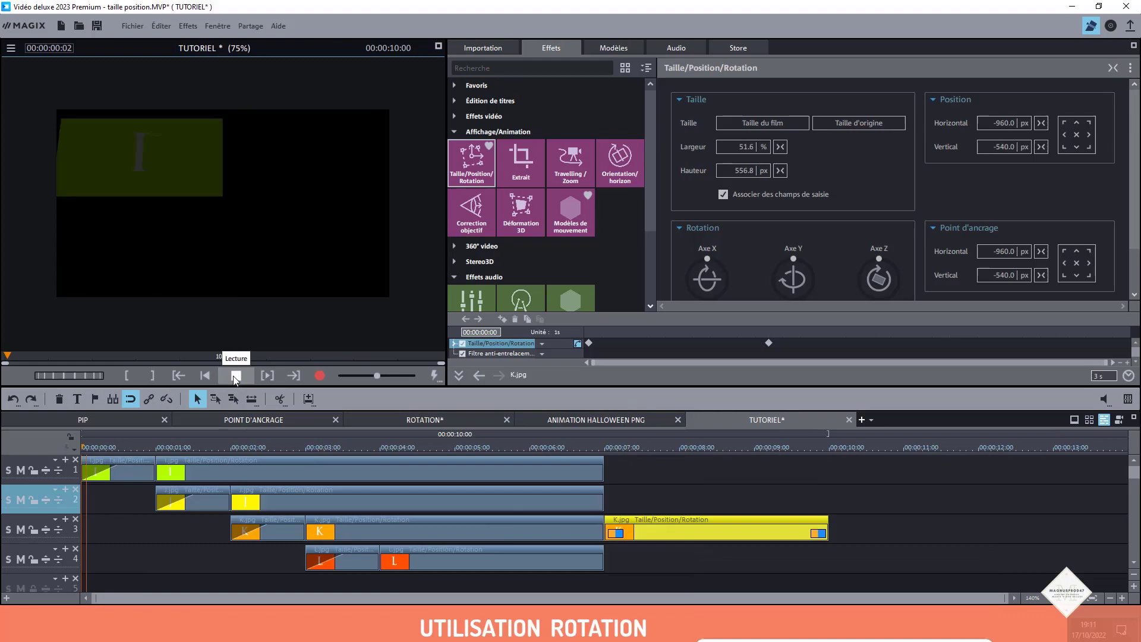